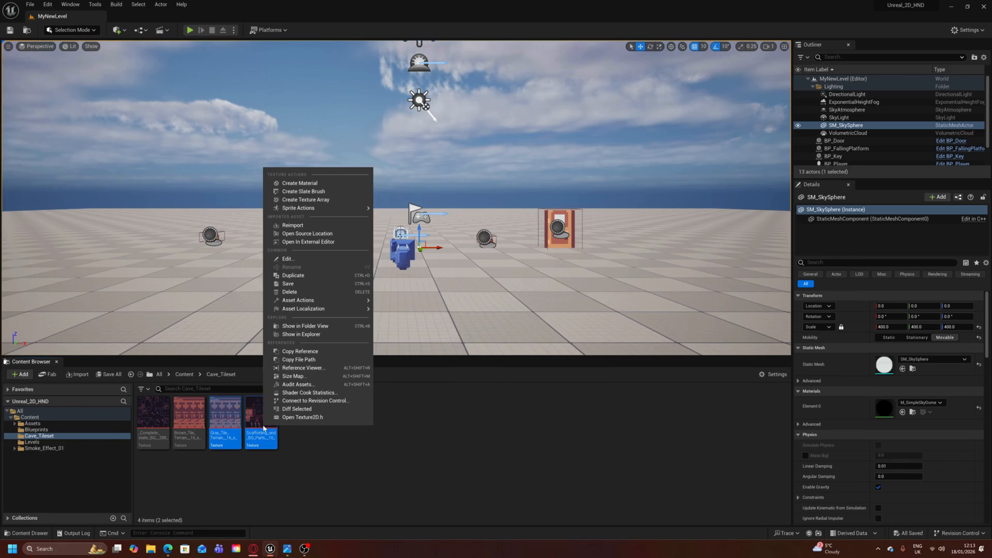
# - Create tile sets from the two selected textures and open the Gray_Tile_Terrain tile set as a docked tab beside the level
pyautogui.moveTo(298, 210)
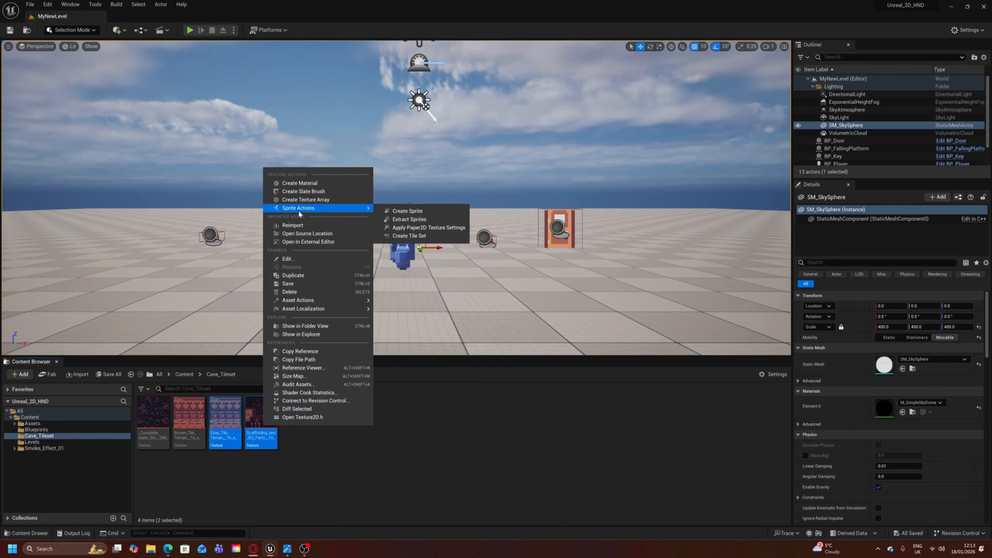
pyautogui.click(392, 236)
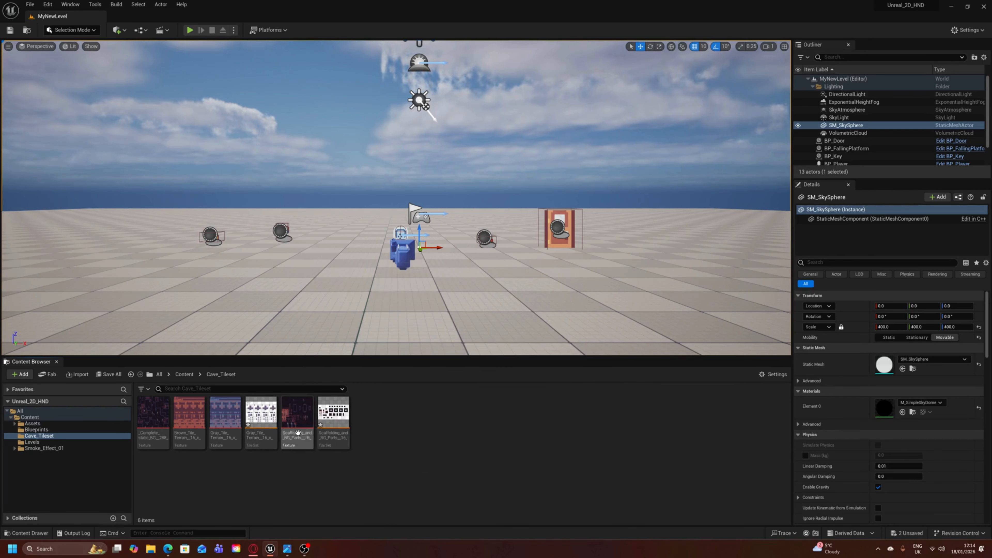
pyautogui.click(259, 422)
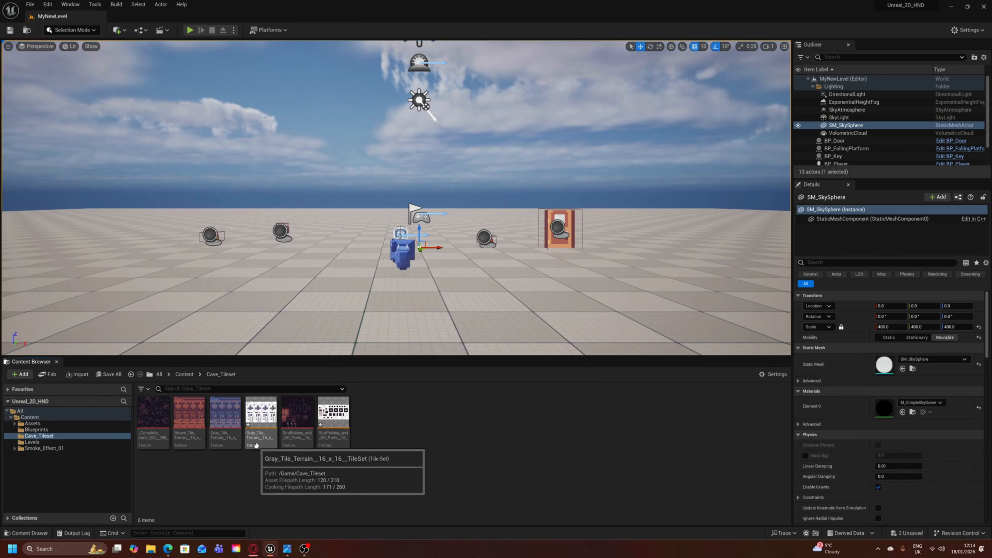
pyautogui.doubleClick(258, 422)
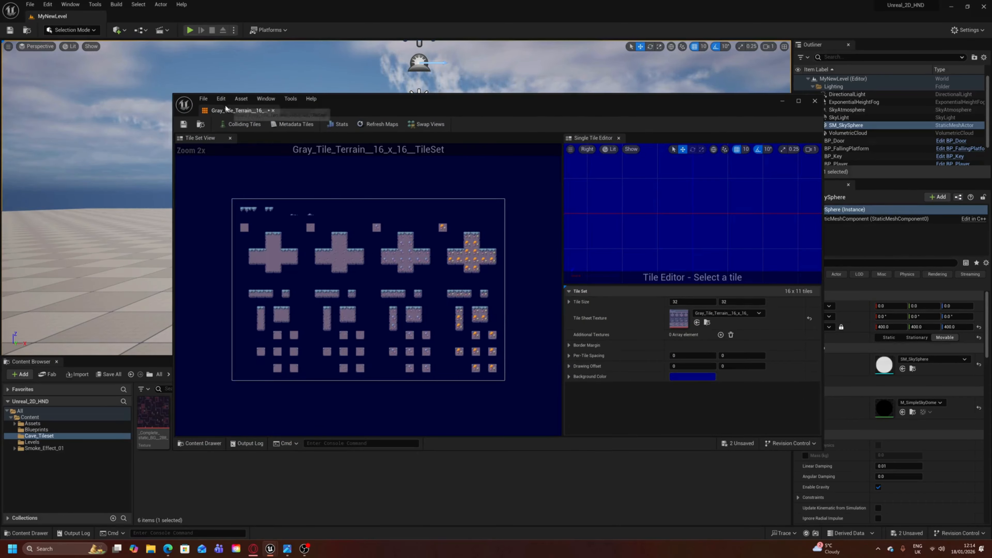
pyautogui.moveTo(226, 109); pyautogui.dragTo(130, 21)
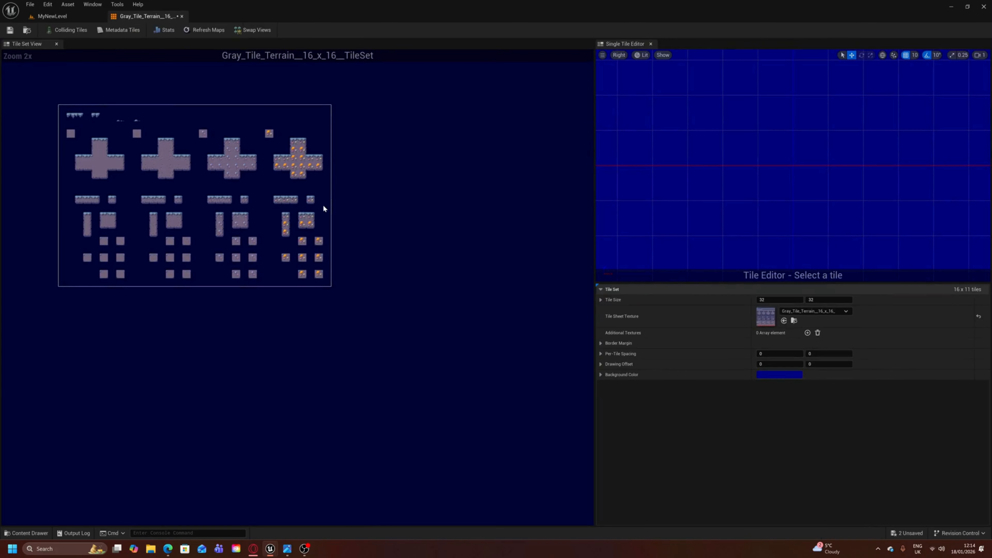
# - Examine how the current tile grid divides the cross-shaped terrain blocks by selecting several of their tiles
pyautogui.scroll(2, 322, 208)
pyautogui.scroll(-2, 324, 215)
pyautogui.scroll(2, 327, 224)
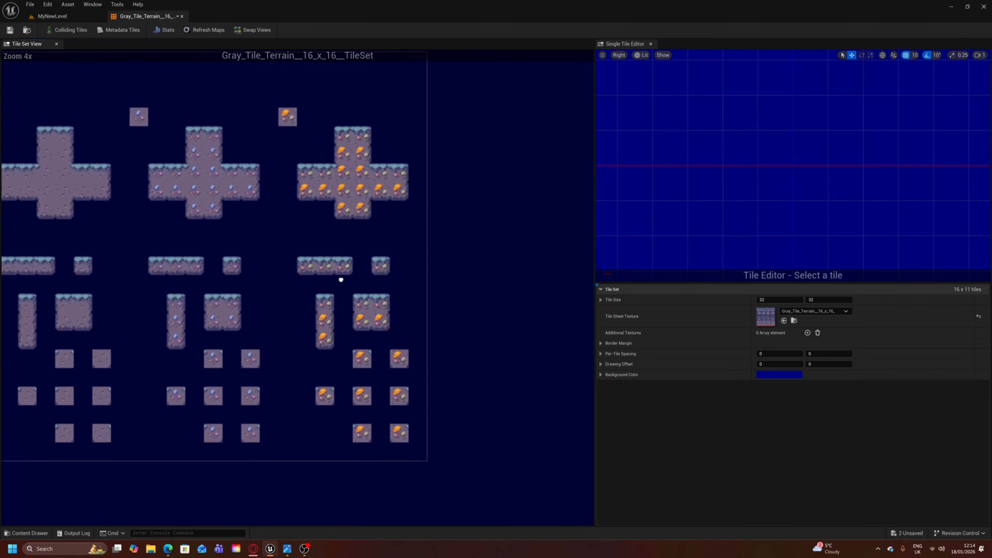
pyautogui.scroll(-3, 453, 297)
pyautogui.scroll(2, 459, 305)
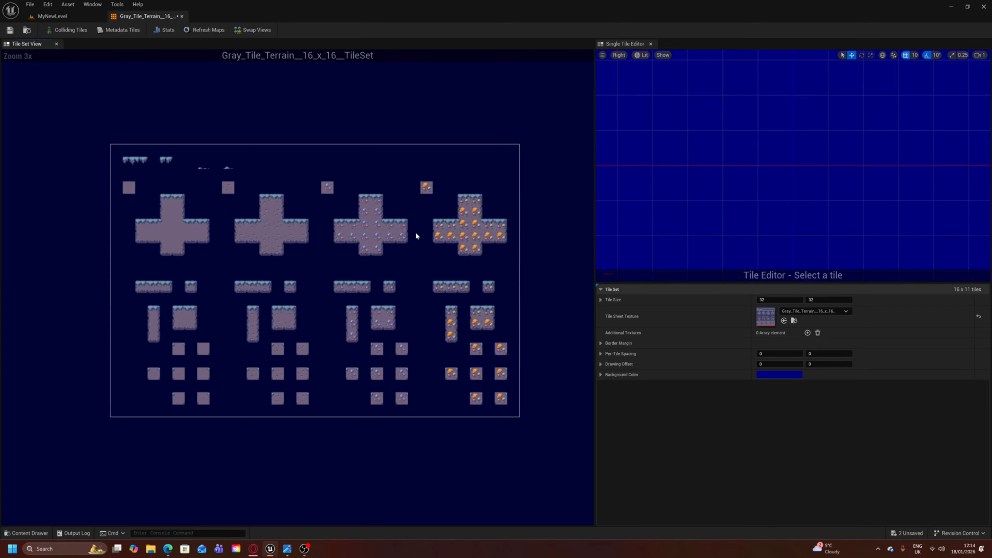
pyautogui.moveTo(416, 234); pyautogui.dragTo(421, 233, button='right')
pyautogui.click(323, 239)
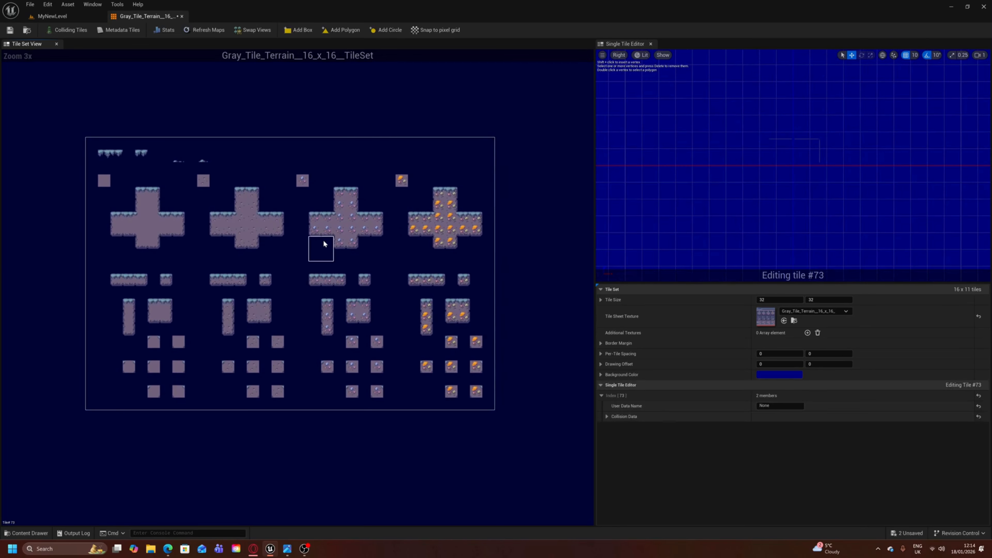
pyautogui.click(316, 227)
pyautogui.click(243, 234)
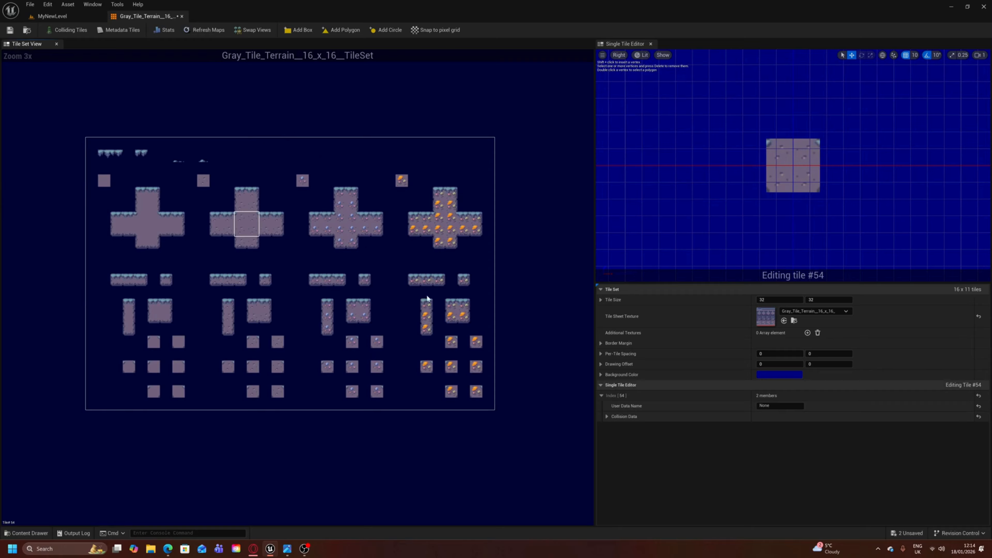
pyautogui.click(347, 216)
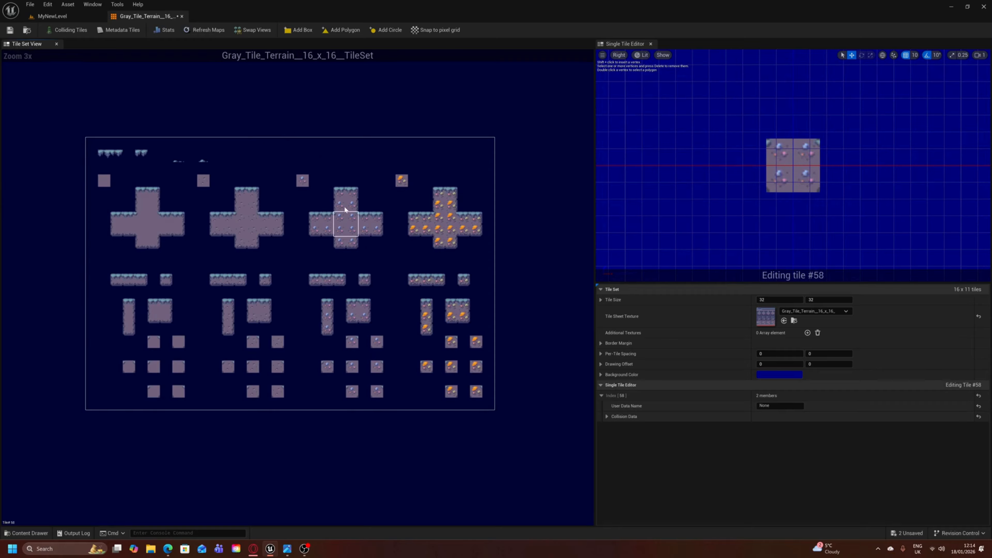
pyautogui.click(344, 205)
pyautogui.click(321, 229)
pyautogui.scroll(3, 265, 218)
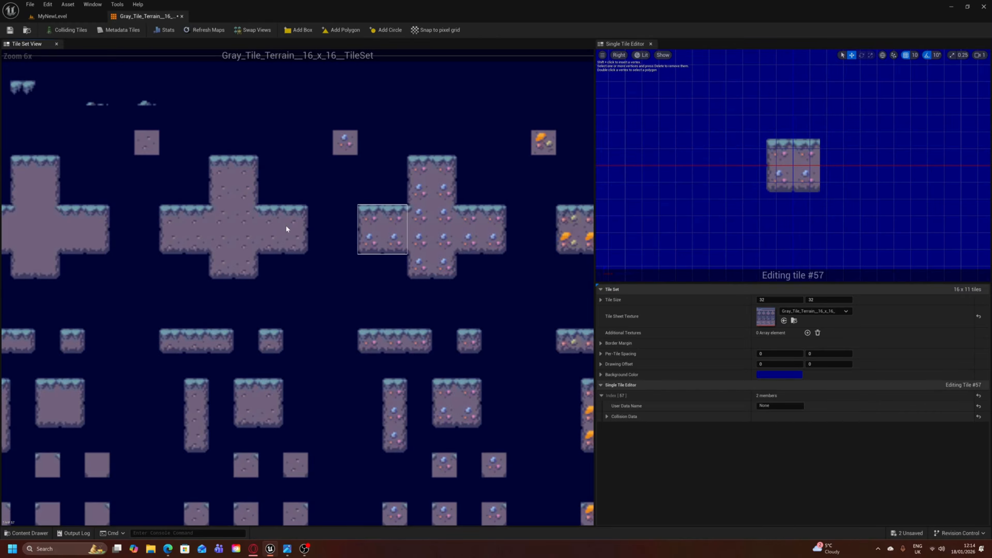
pyautogui.click(263, 211)
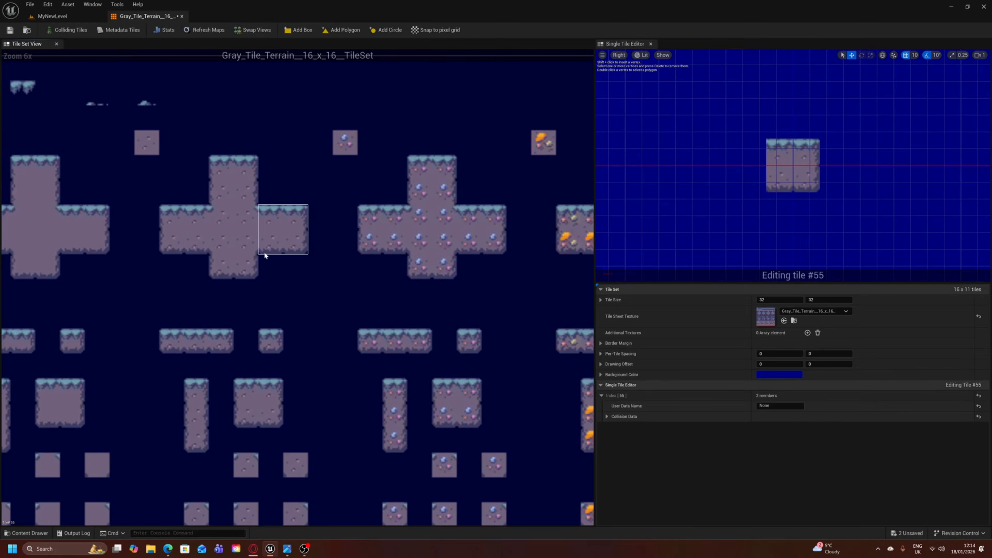
pyautogui.scroll(-3, 286, 260)
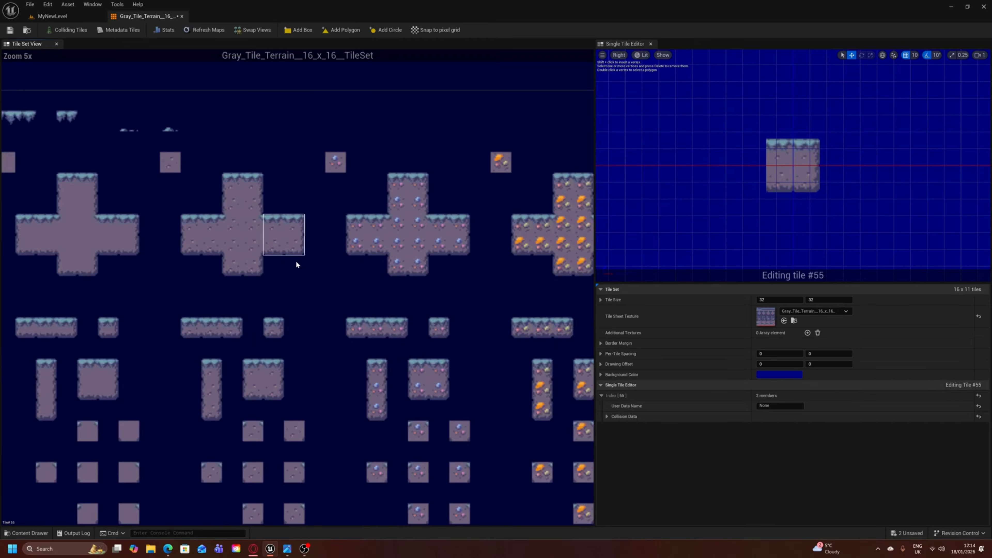
pyautogui.scroll(1, 295, 262)
pyautogui.moveTo(295, 275); pyautogui.dragTo(377, 260, button='right')
pyautogui.scroll(-1, 299, 259)
pyautogui.scroll(1, 467, 311)
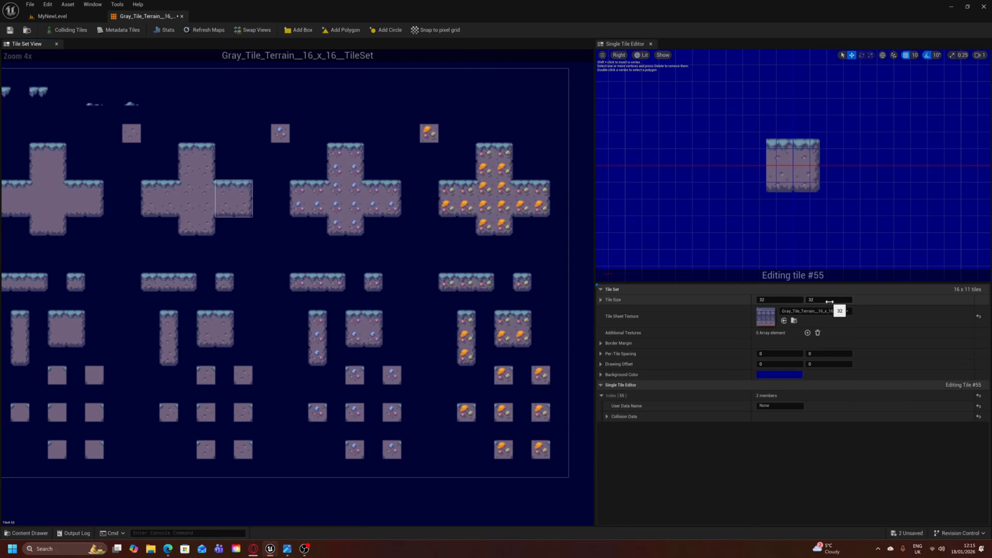
pyautogui.scroll(-1, 255, 282)
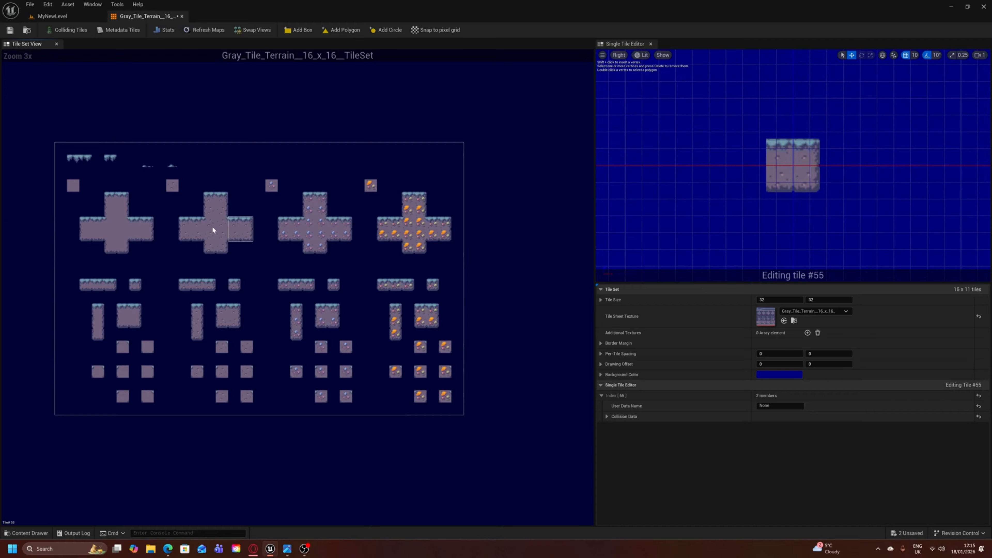
pyautogui.moveTo(243, 182); pyautogui.dragTo(250, 191, button='right')
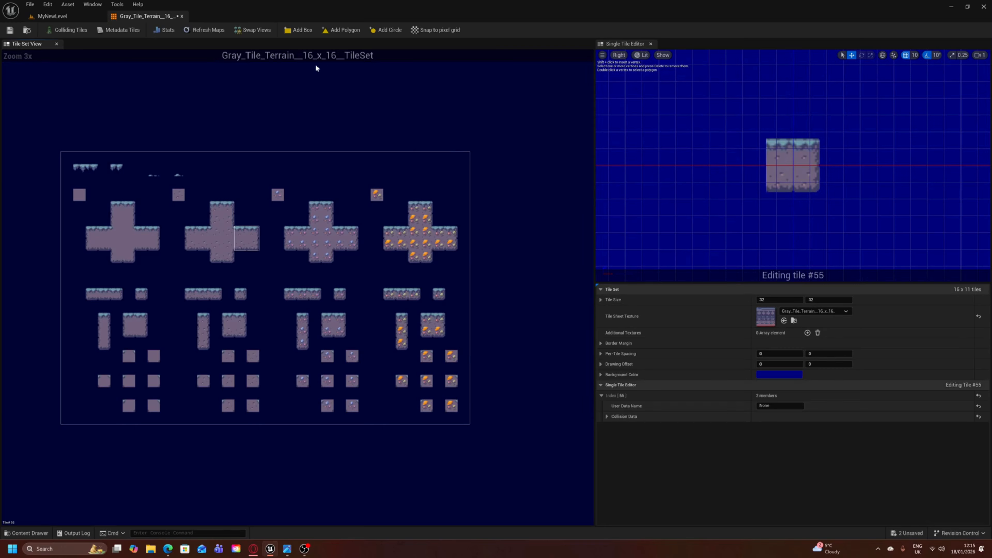
# - Set the tile set's tile size to 16 by 16
pyautogui.click(775, 300)
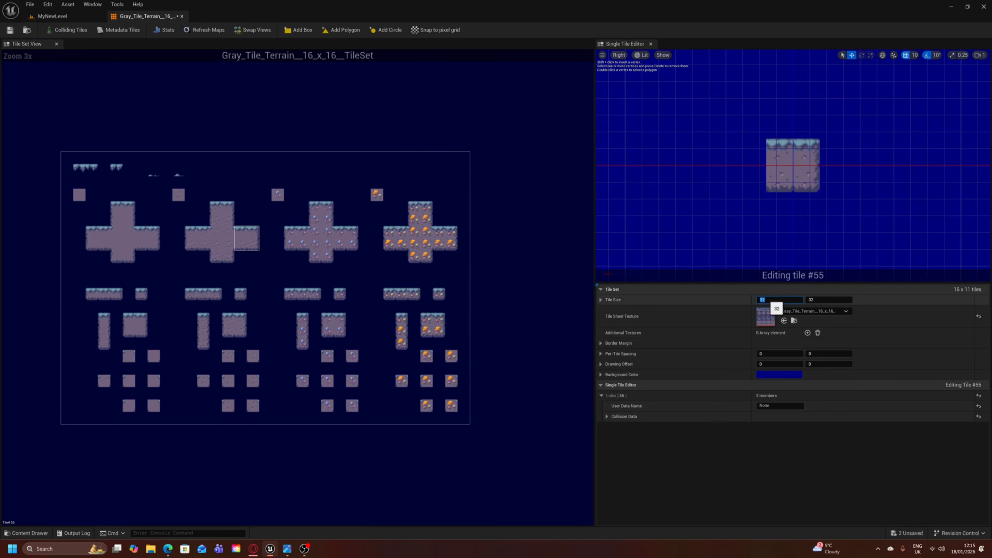
pyautogui.write('16')
pyautogui.click(822, 300)
pyautogui.write('16')
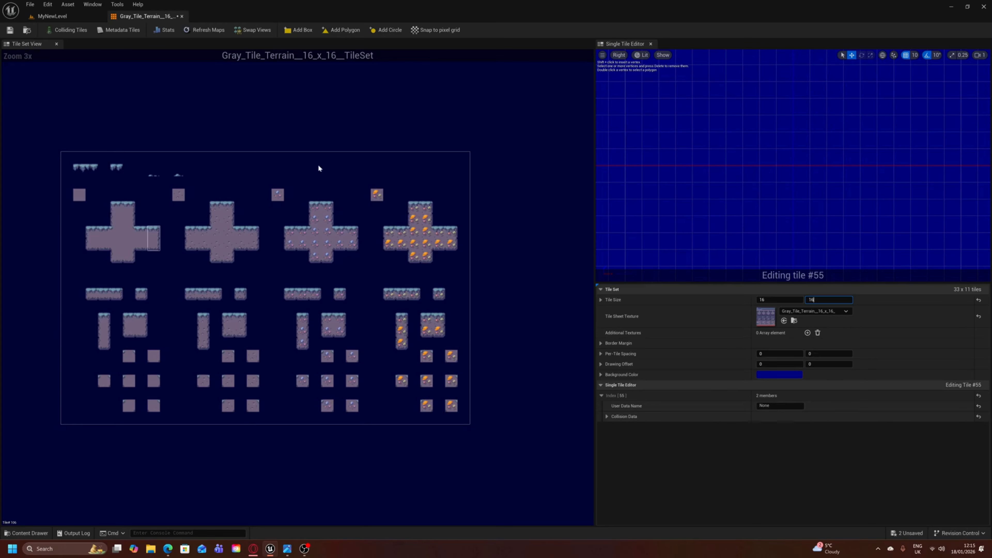
pyautogui.click(195, 234)
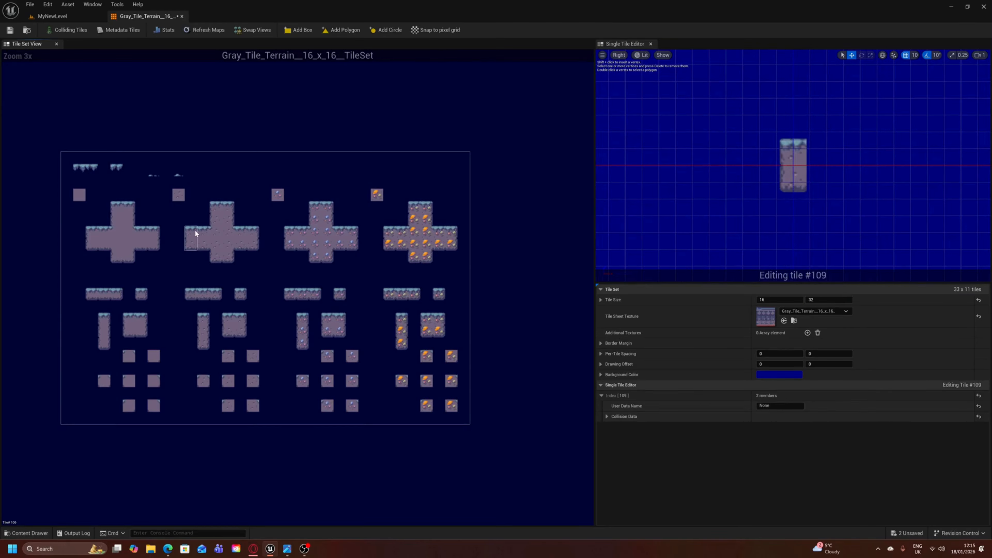
pyautogui.click(824, 300)
pyautogui.write('1')
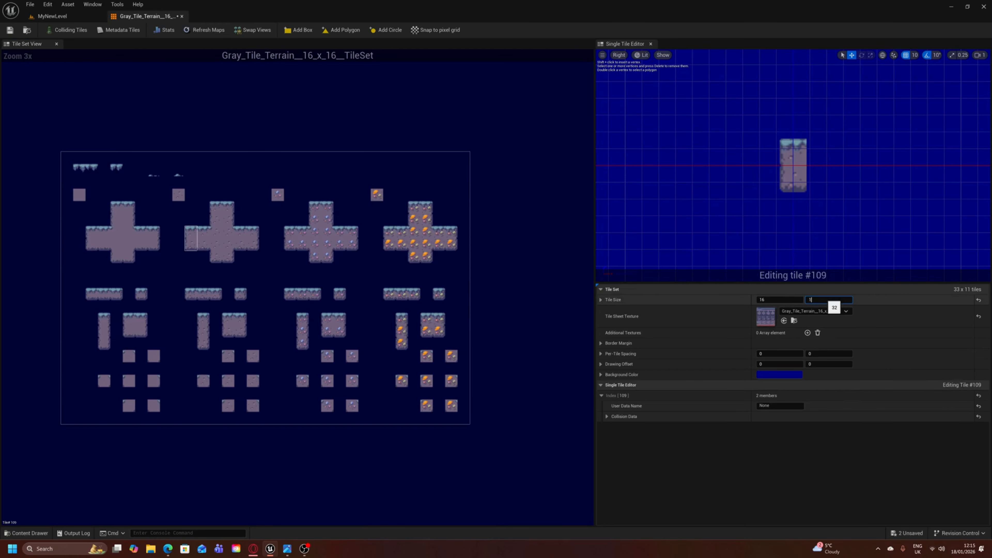
pyautogui.write('6')
pyautogui.press('Return')
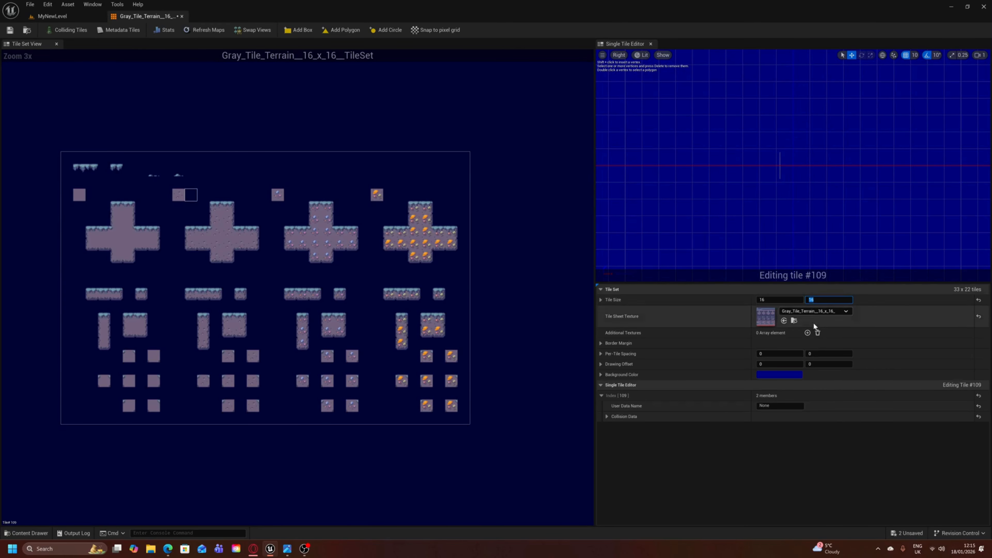
# - Inspect individual tiles of the cross block, the small decorations and the platform strips under the new tile grid
pyautogui.click(200, 220)
pyautogui.click(223, 210)
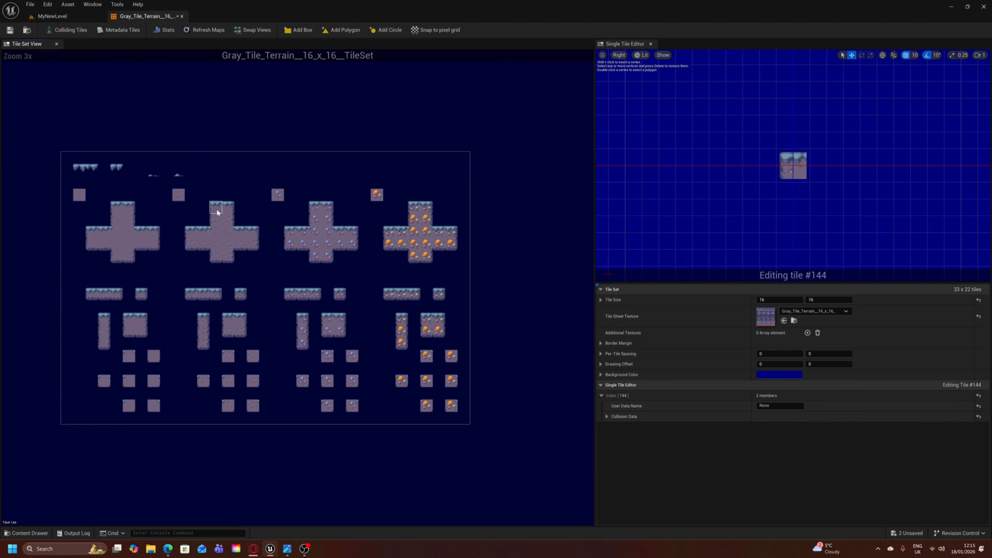
pyautogui.scroll(3, 216, 209)
pyautogui.click(238, 230)
pyautogui.click(220, 230)
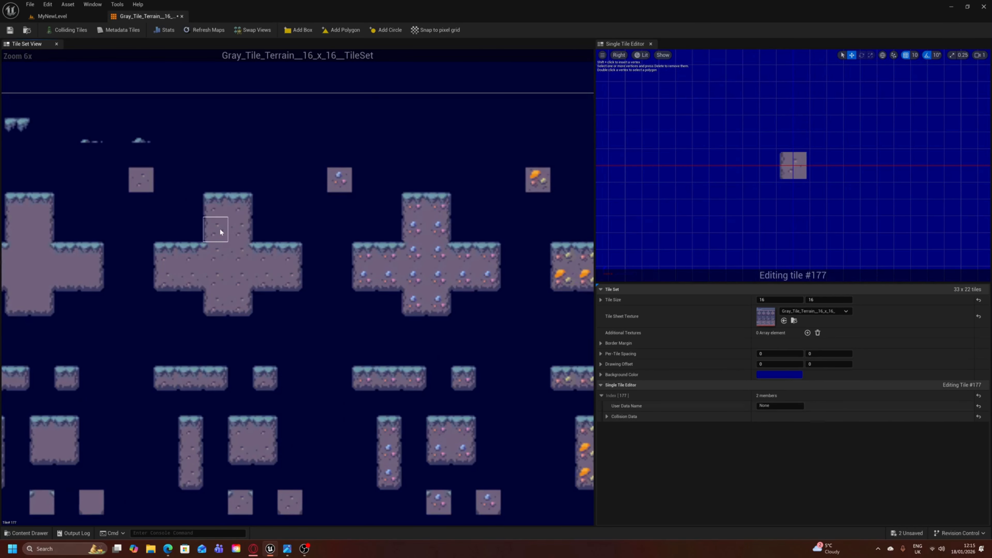
pyautogui.click(213, 247)
pyautogui.click(196, 249)
pyautogui.click(167, 276)
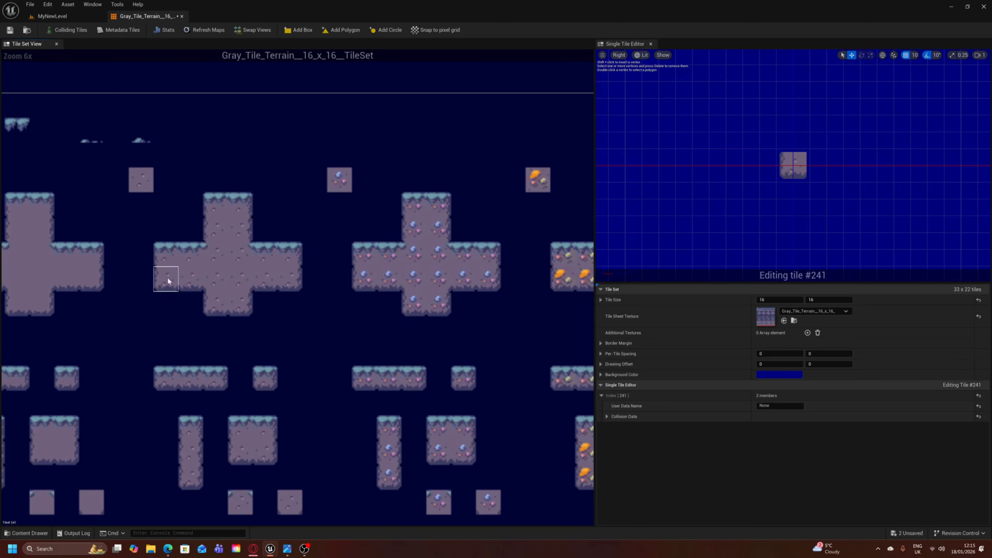
pyautogui.click(91, 134)
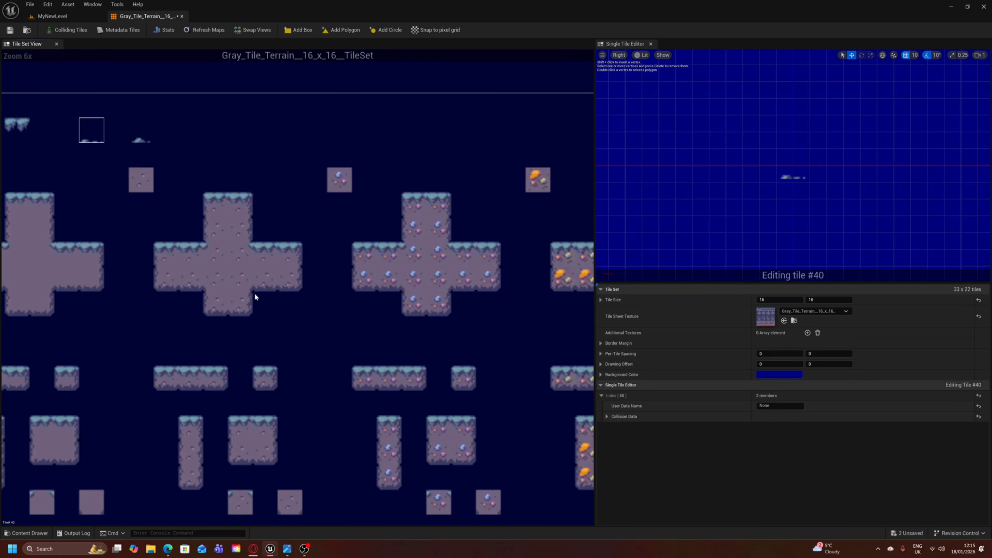
pyautogui.click(241, 305)
pyautogui.click(270, 376)
pyautogui.click(208, 381)
pyautogui.scroll(-2, 222, 351)
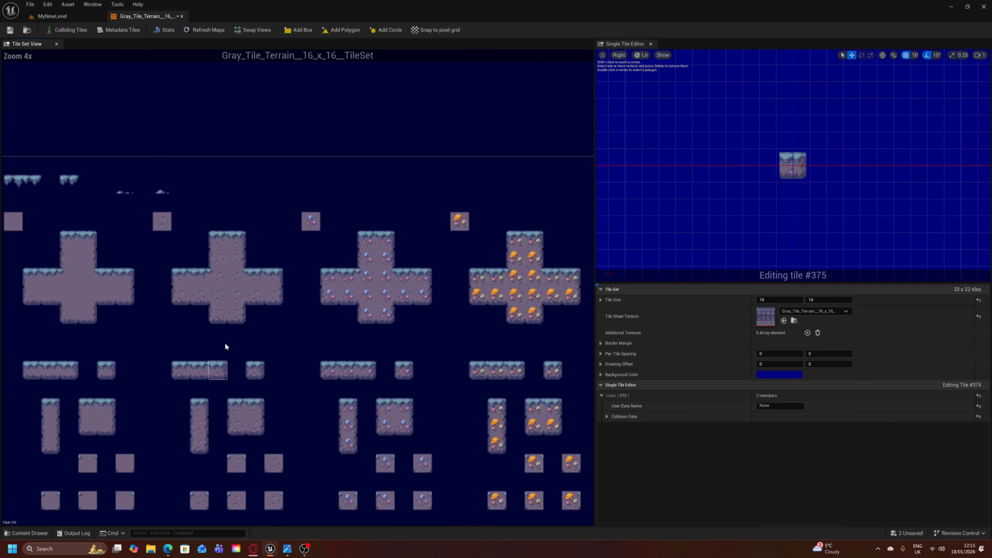
pyautogui.scroll(-1, 225, 343)
pyautogui.moveTo(225, 342); pyautogui.dragTo(299, 256, button='right')
pyautogui.scroll(2, 281, 301)
pyautogui.scroll(-1, 302, 287)
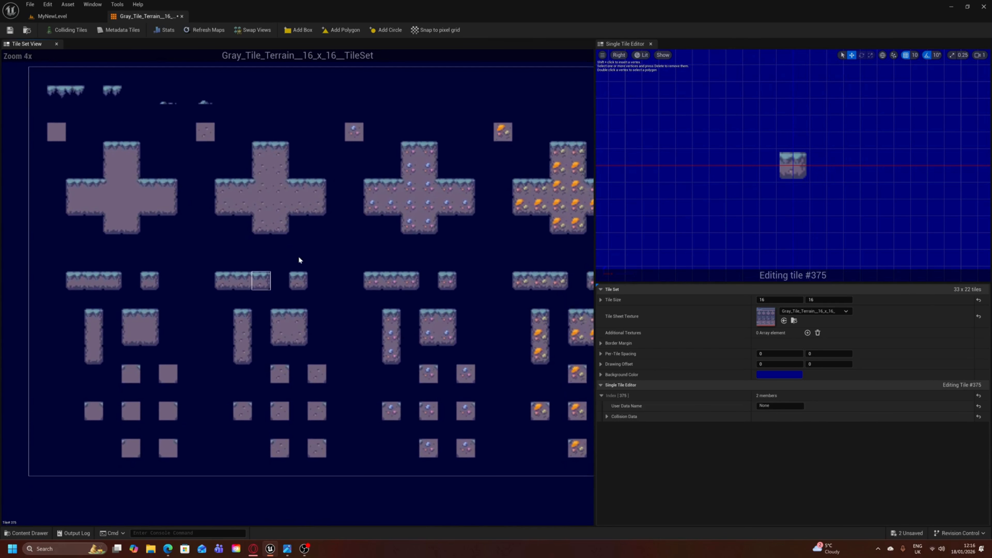
pyautogui.moveTo(341, 282)
pyautogui.mouseDown(button='right')
pyautogui.moveTo(340, 261)
pyautogui.moveTo(253, 241)
pyautogui.moveTo(293, 226)
pyautogui.moveTo(366, 240)
pyautogui.moveTo(355, 251)
pyautogui.moveTo(337, 245)
pyautogui.moveTo(378, 241)
pyautogui.moveTo(331, 237)
pyautogui.moveTo(329, 269)
pyautogui.mouseUp(button='right')
pyautogui.scroll(1, 333, 261)
pyautogui.scroll(-1, 293, 225)
pyautogui.scroll(1, 340, 241)
pyautogui.scroll(2, 354, 251)
pyautogui.scroll(-2, 372, 246)
pyautogui.scroll(2, 334, 243)
pyautogui.scroll(-3, 335, 224)
pyautogui.moveTo(335, 224); pyautogui.dragTo(295, 228, button='right')
pyautogui.moveTo(356, 261); pyautogui.dragTo(316, 294, button='right')
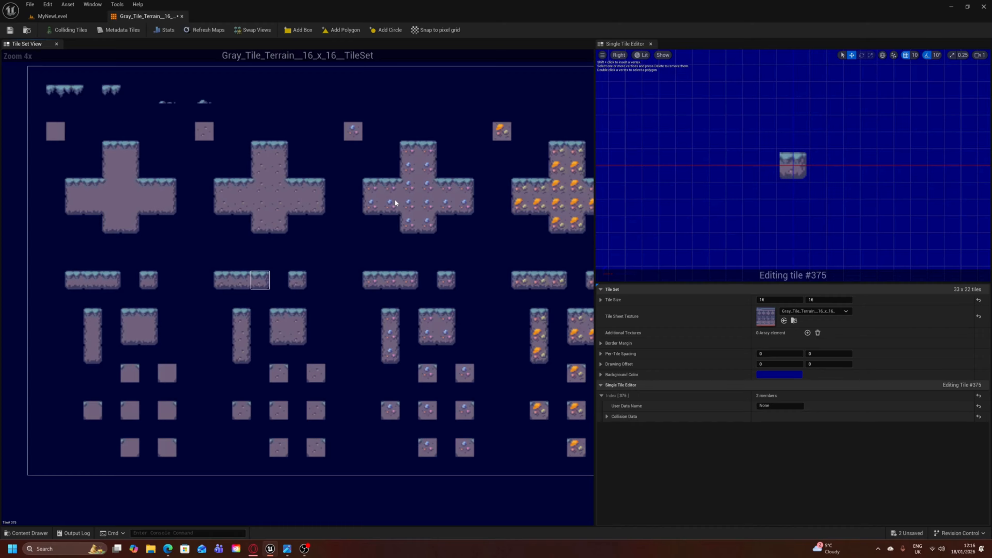
pyautogui.scroll(2, 259, 203)
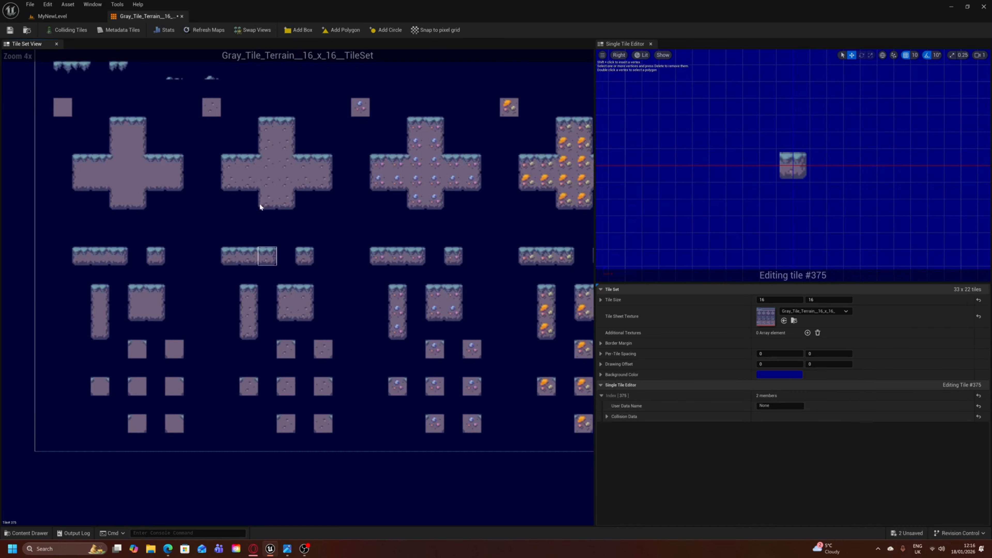
pyautogui.scroll(-1, 266, 215)
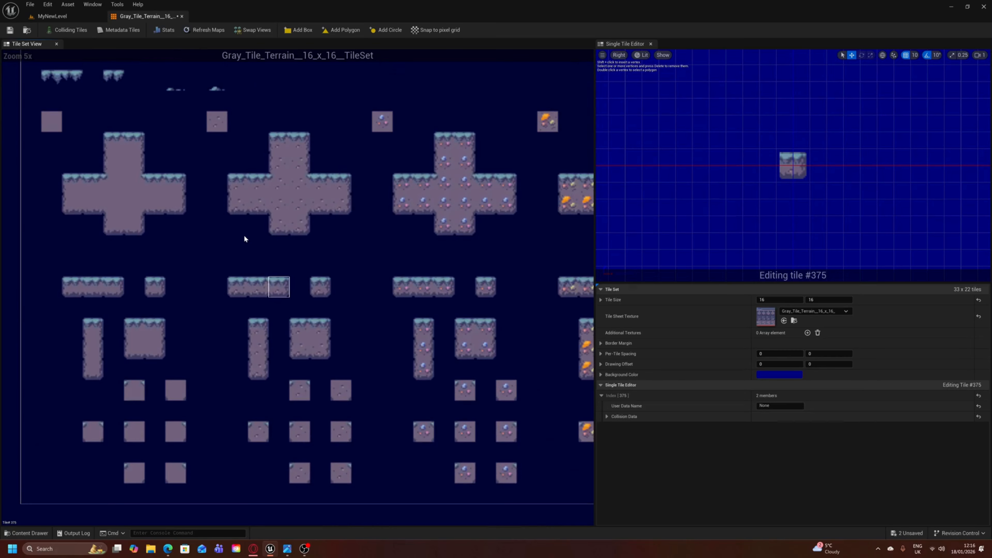
pyautogui.moveTo(221, 230); pyautogui.dragTo(300, 219, button='right')
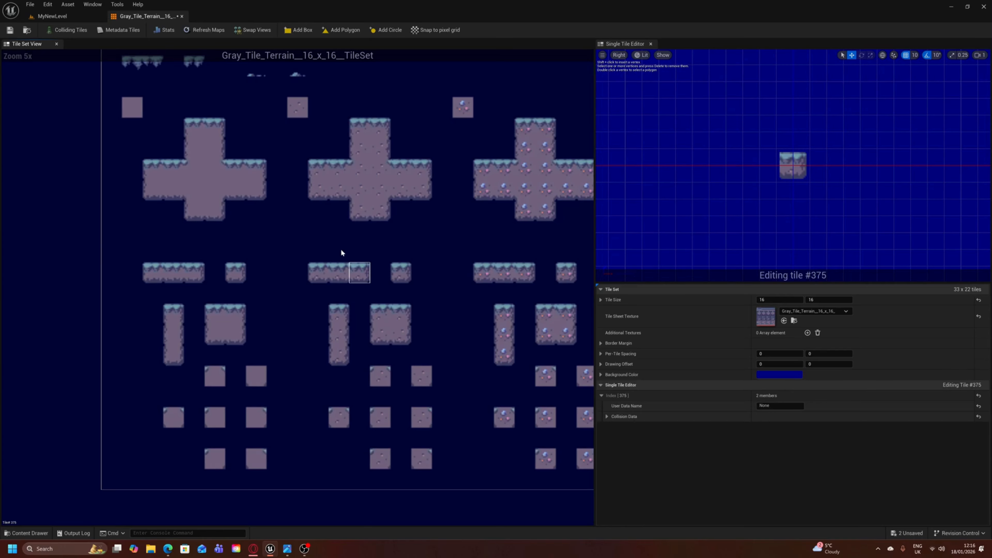
pyautogui.scroll(2, 331, 249)
pyautogui.moveTo(323, 246); pyautogui.dragTo(327, 322, button='right')
pyautogui.scroll(-1, 345, 236)
pyautogui.scroll(-1, 308, 238)
pyautogui.scroll(3, 315, 296)
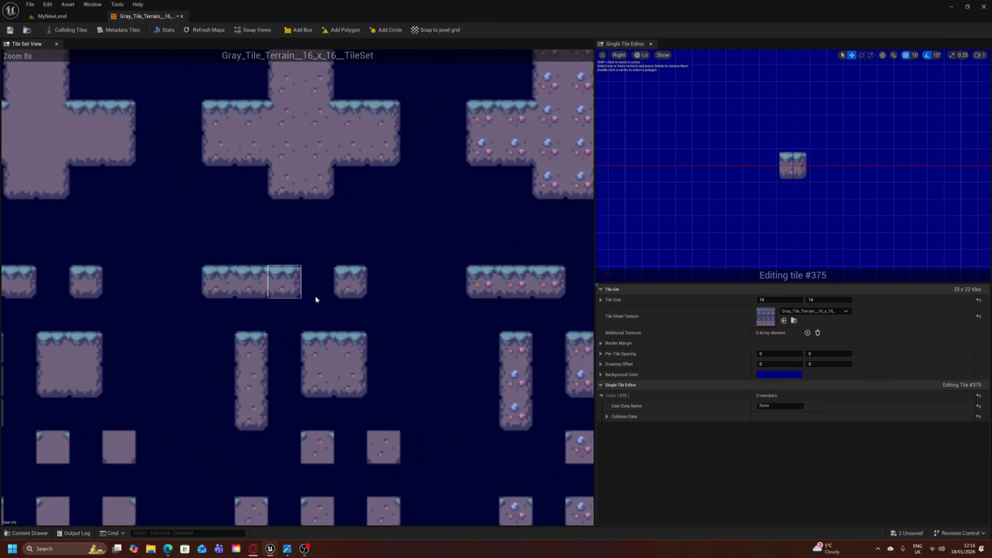
pyautogui.scroll(-3, 232, 399)
pyautogui.scroll(1, 266, 352)
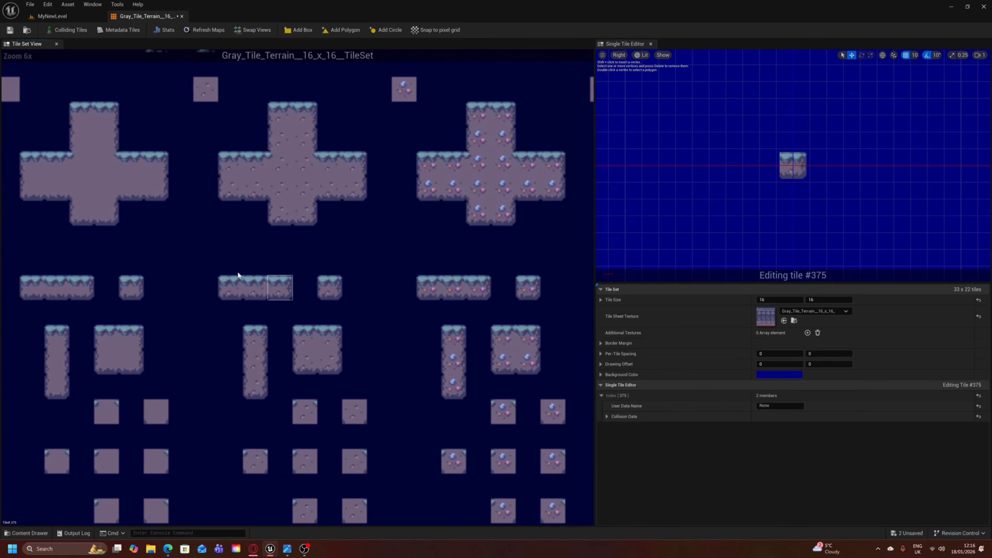
# - Add a box collision shape to the left-end tile of the speckled three-tile platform strip
pyautogui.click(229, 296)
pyautogui.click(289, 288)
pyautogui.click(228, 292)
pyautogui.click(296, 31)
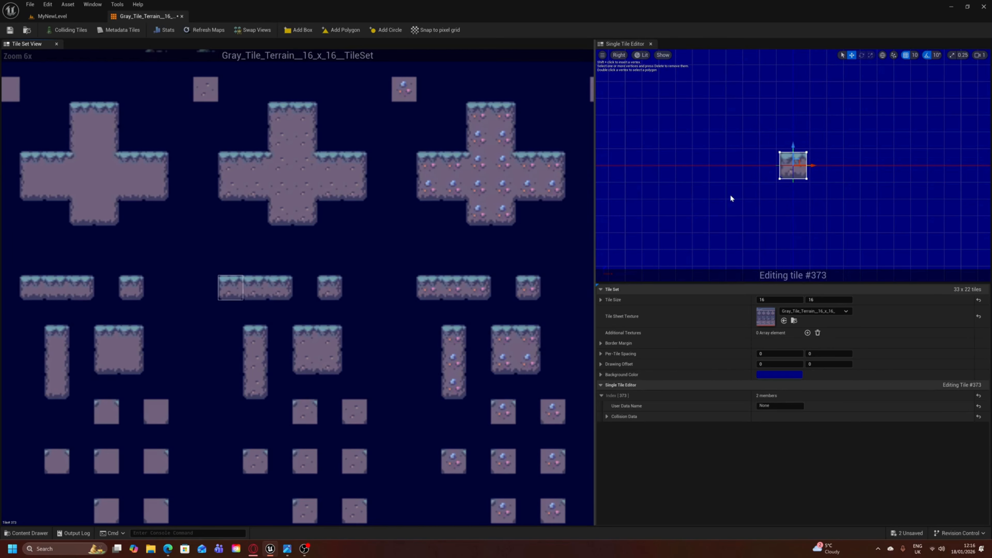
# - Add box collision shapes to the middle and right-end tiles of the speckled platform strip and to the single speckled block beside it
pyautogui.click(260, 293)
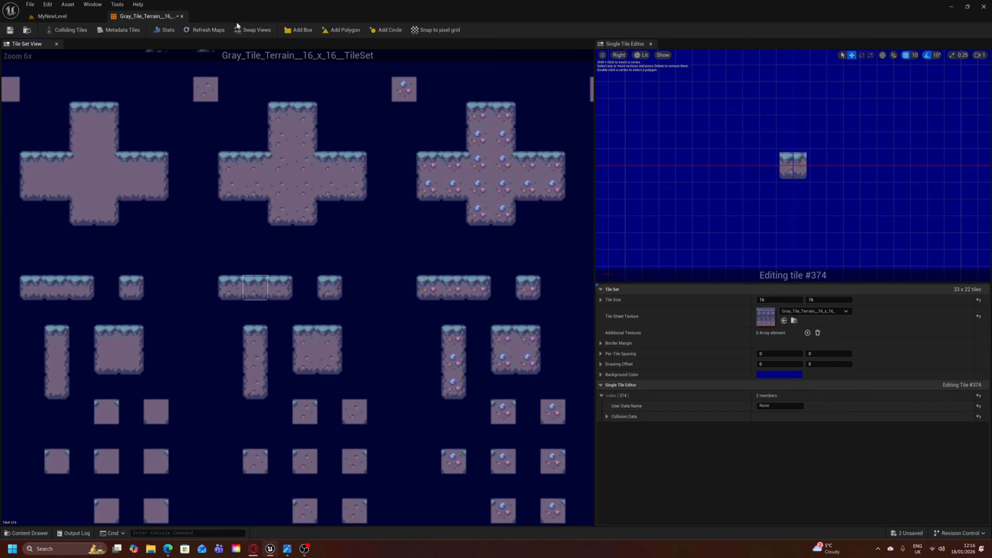
pyautogui.click(283, 31)
pyautogui.click(282, 293)
pyautogui.click(293, 31)
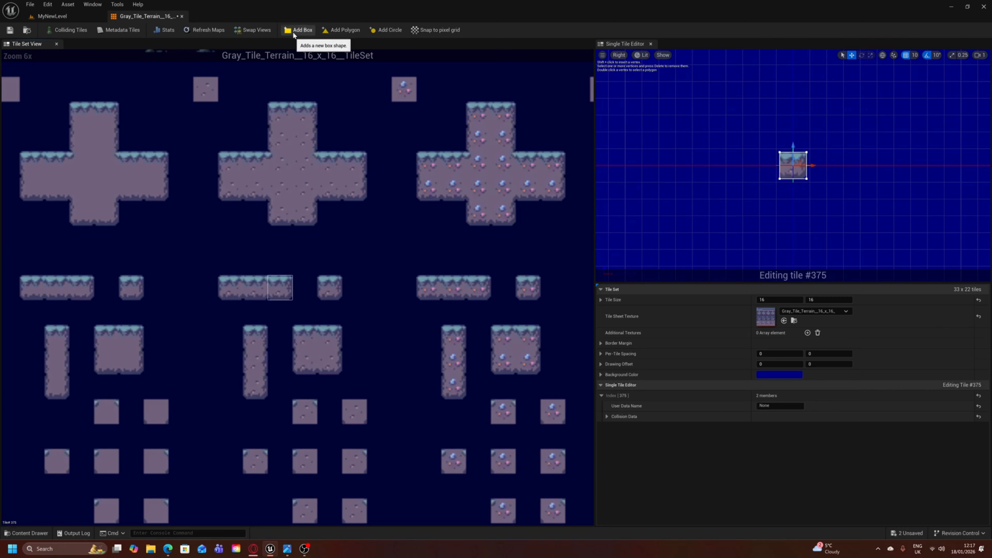
pyautogui.click(329, 288)
pyautogui.click(296, 31)
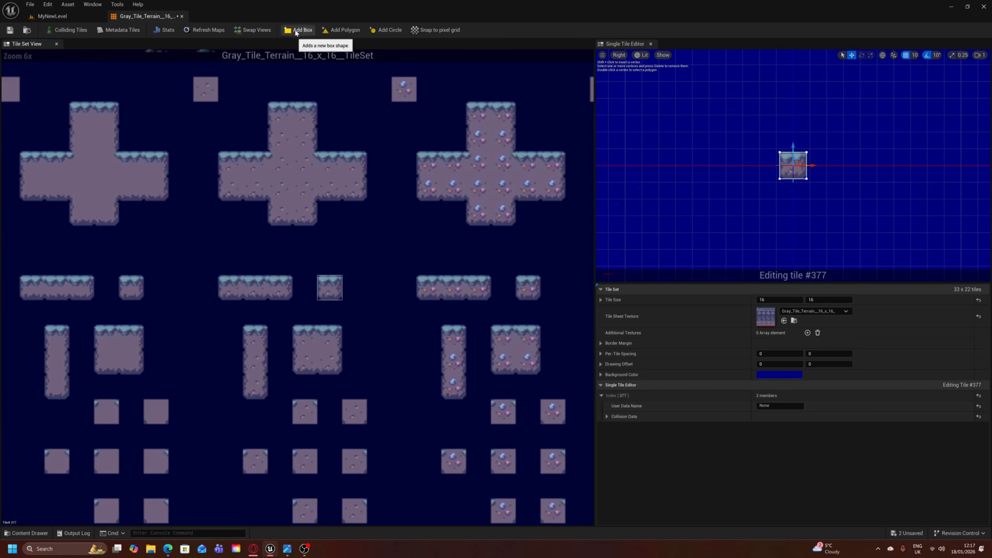
# - Add a box collision shape to each of the three tiles in the speckled vertical column below the strip
pyautogui.click(255, 340)
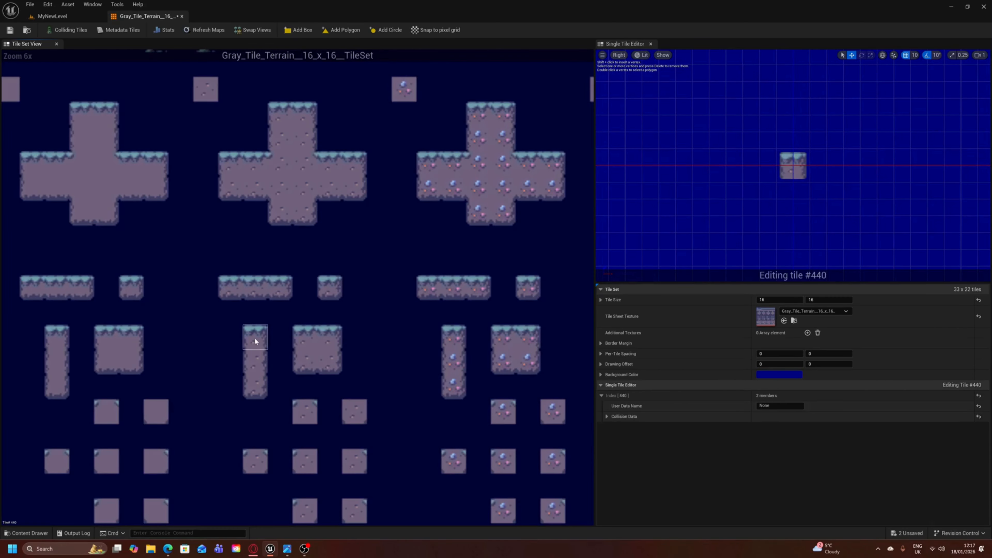
pyautogui.click(296, 32)
pyautogui.click(264, 361)
pyautogui.click(298, 33)
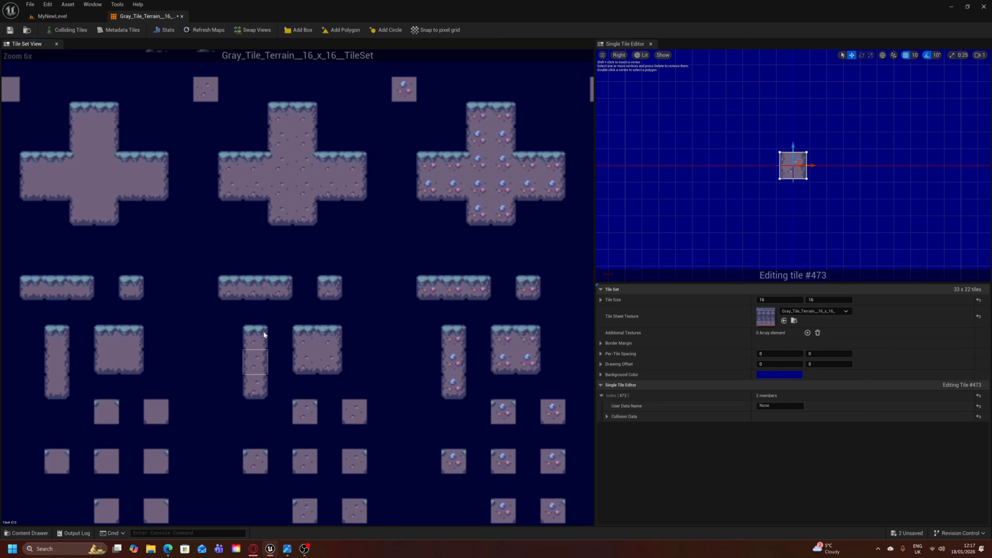
pyautogui.click(259, 380)
pyautogui.click(304, 35)
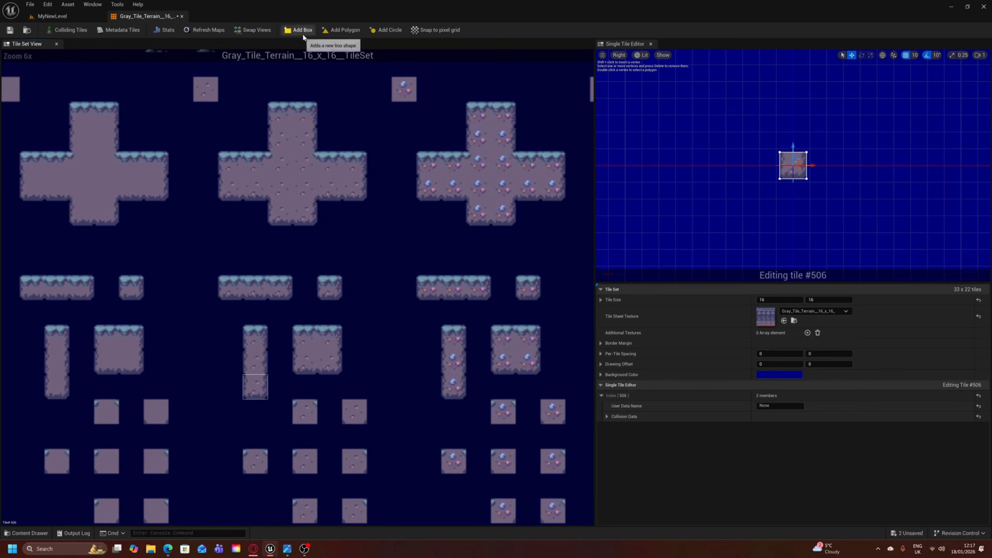
# - Add box collision shapes to all four tiles of the speckled two-by-two block and to the lone speckled square above the cross
pyautogui.click(308, 343)
pyautogui.click(294, 31)
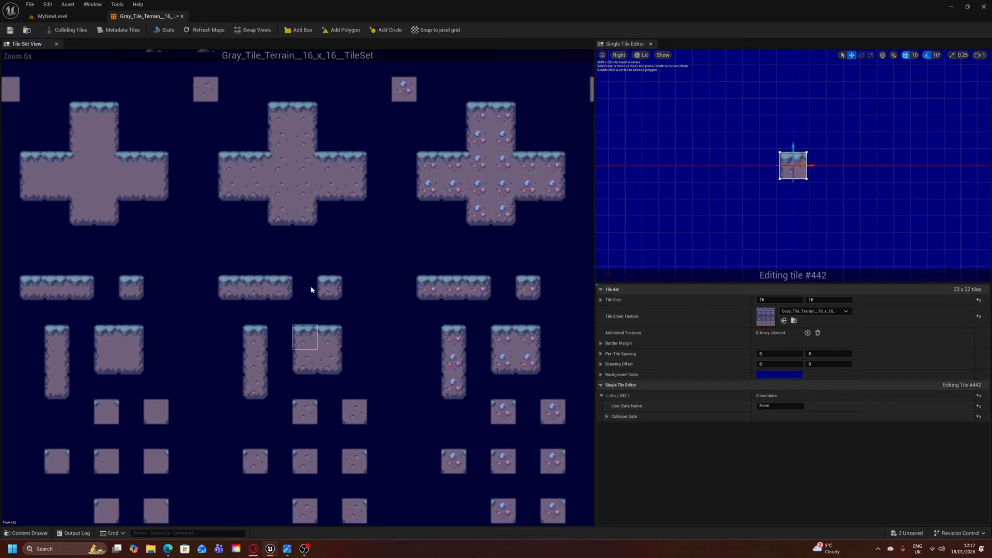
pyautogui.click(332, 328)
pyautogui.click(299, 30)
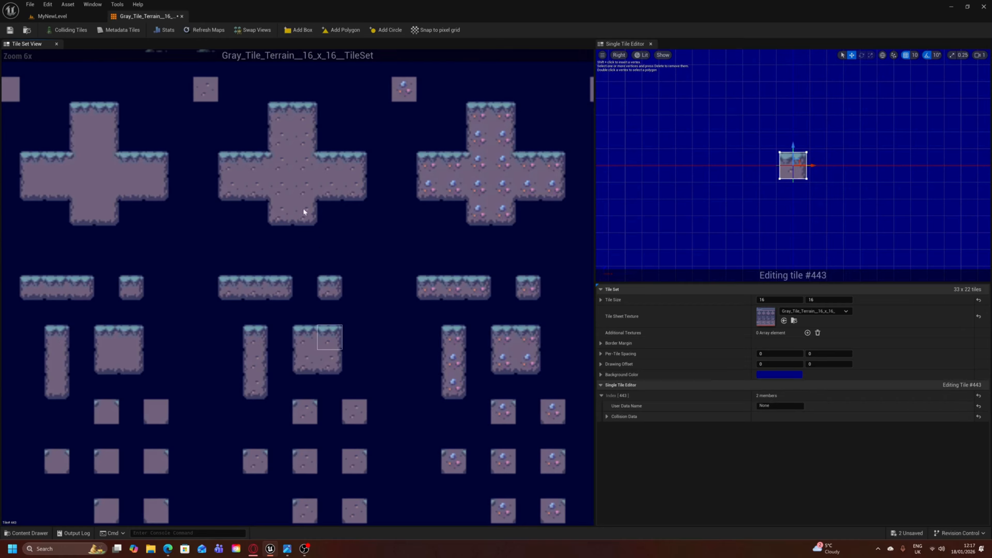
pyautogui.click(306, 353)
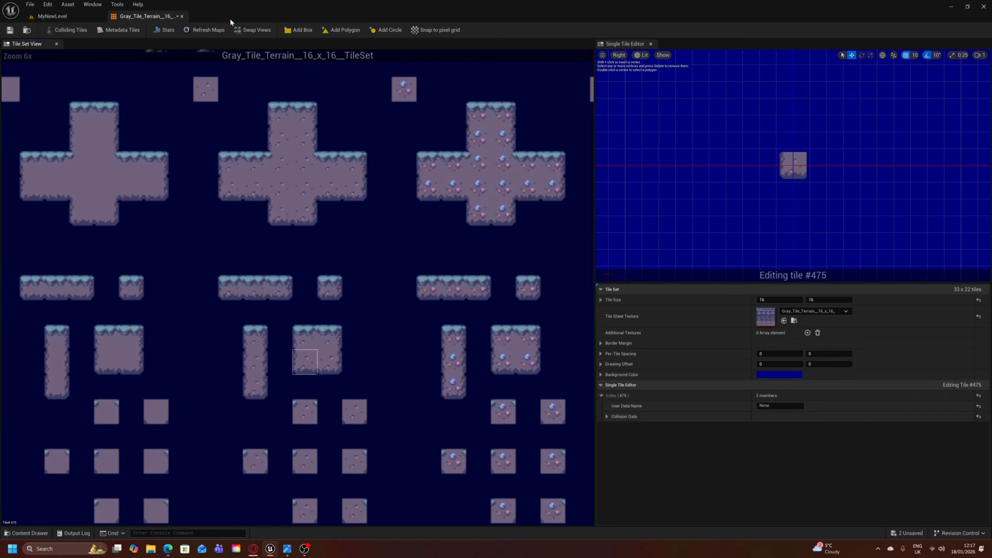
pyautogui.click(329, 358)
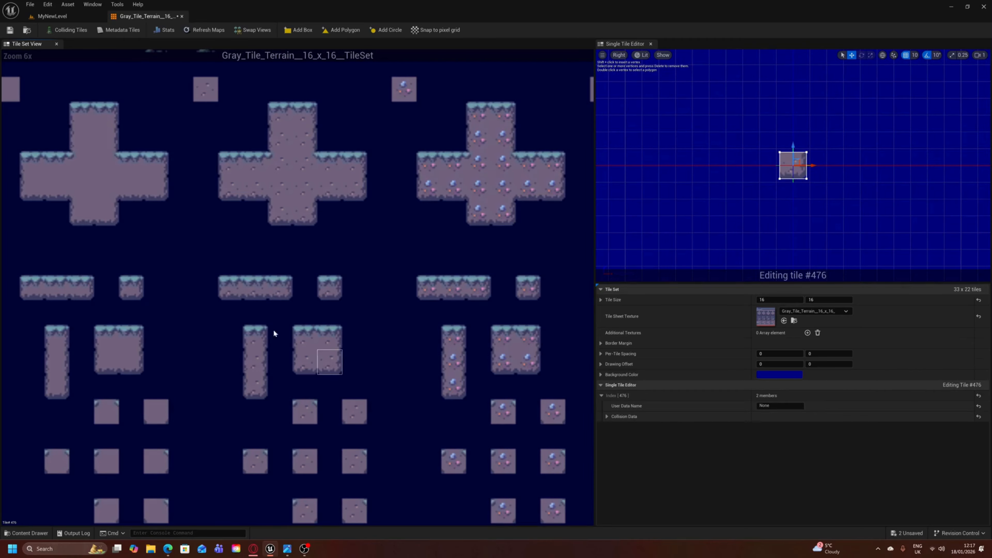
pyautogui.click(209, 99)
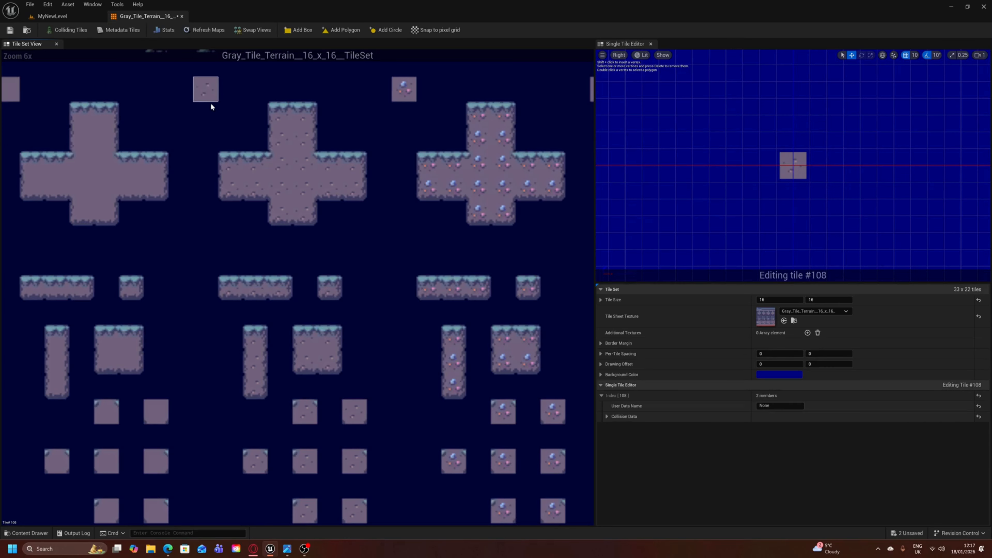
pyautogui.click(298, 30)
# - Check the speckled strip's collision boxes tile by tile and highlight the colliding tiles across the tile set
pyautogui.click(229, 287)
pyautogui.click(262, 289)
pyautogui.click(285, 291)
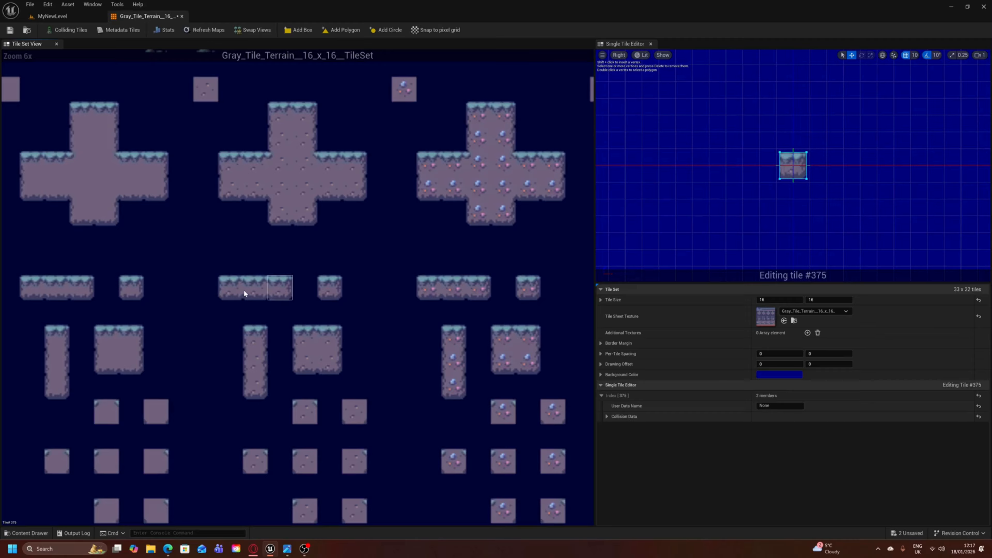
pyautogui.click(237, 292)
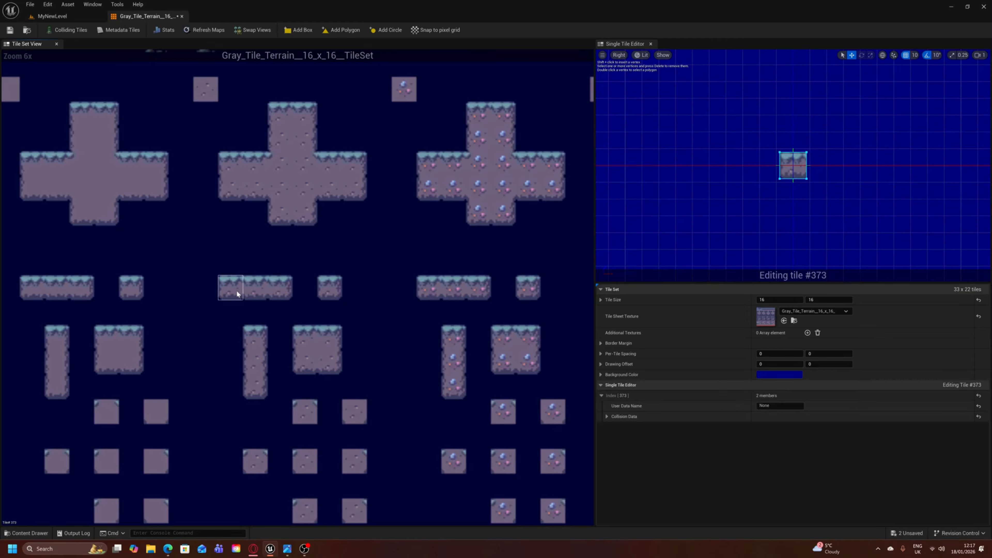
pyautogui.click(65, 30)
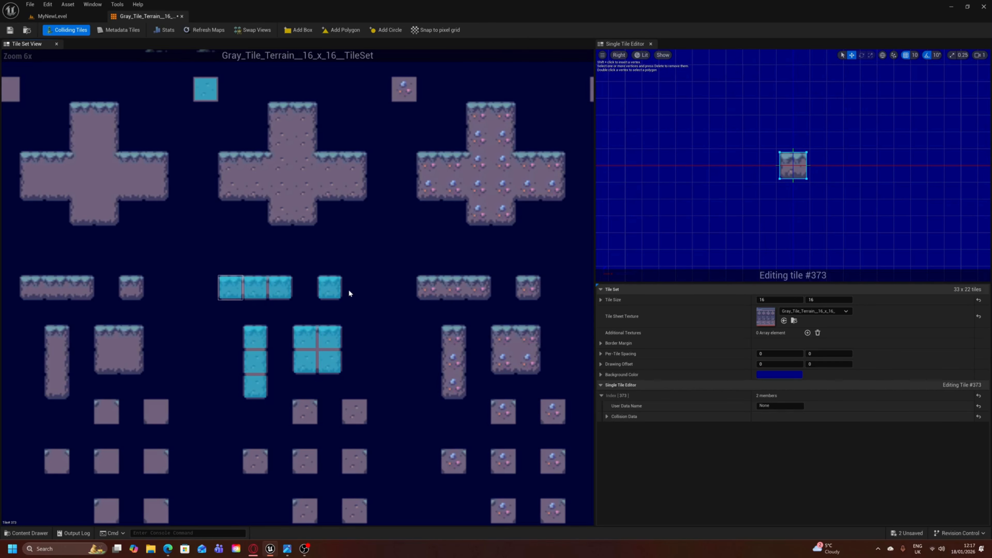
pyautogui.scroll(-1, 341, 290)
pyautogui.scroll(1, 341, 290)
pyautogui.moveTo(358, 265); pyautogui.dragTo(363, 291, button='right')
pyautogui.scroll(-1, 363, 291)
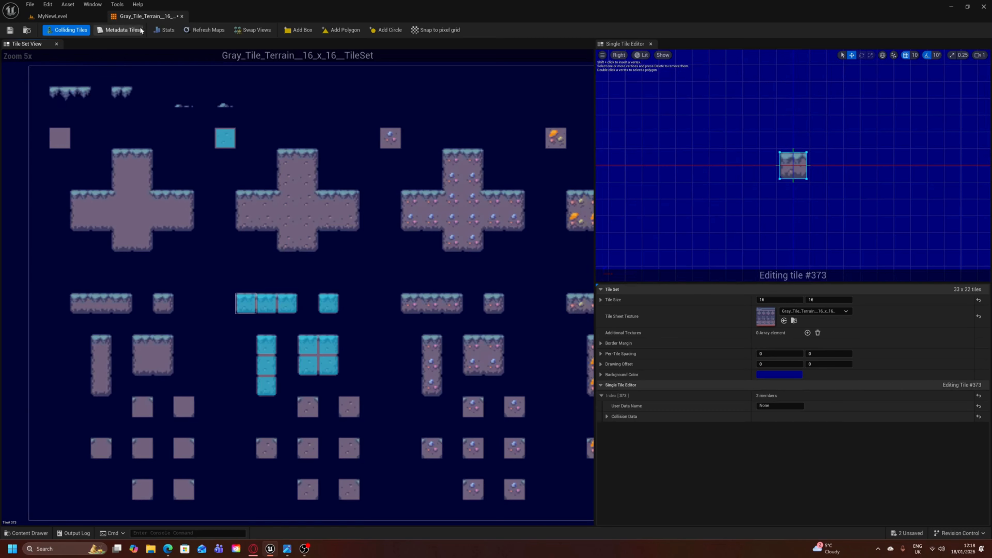
# - Save and close the gray terrain tile set, and open Scaffolding_and_BG_Parts__16_x_16__TileSet docked beside the level tab
pyautogui.click(10, 30)
pyautogui.click(182, 17)
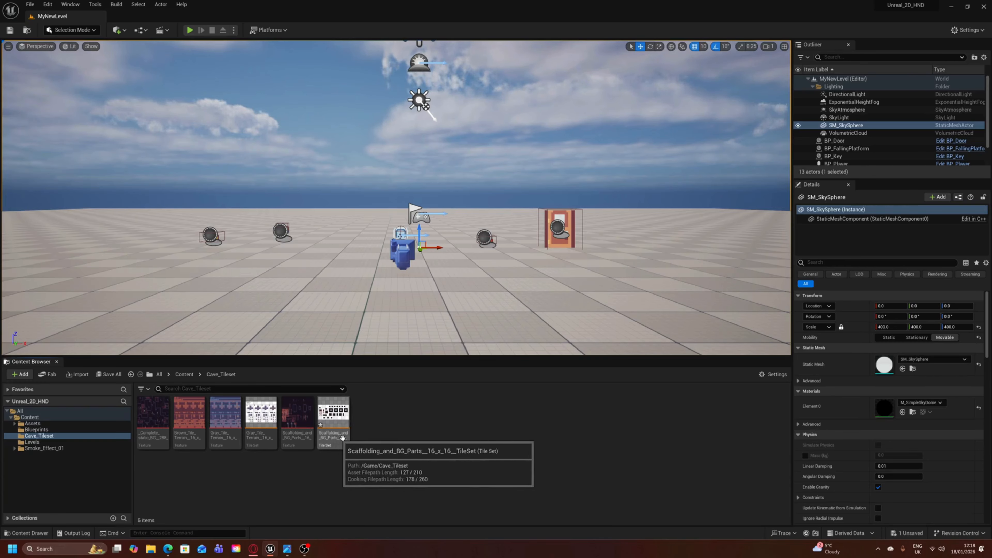
pyautogui.doubleClick(335, 418)
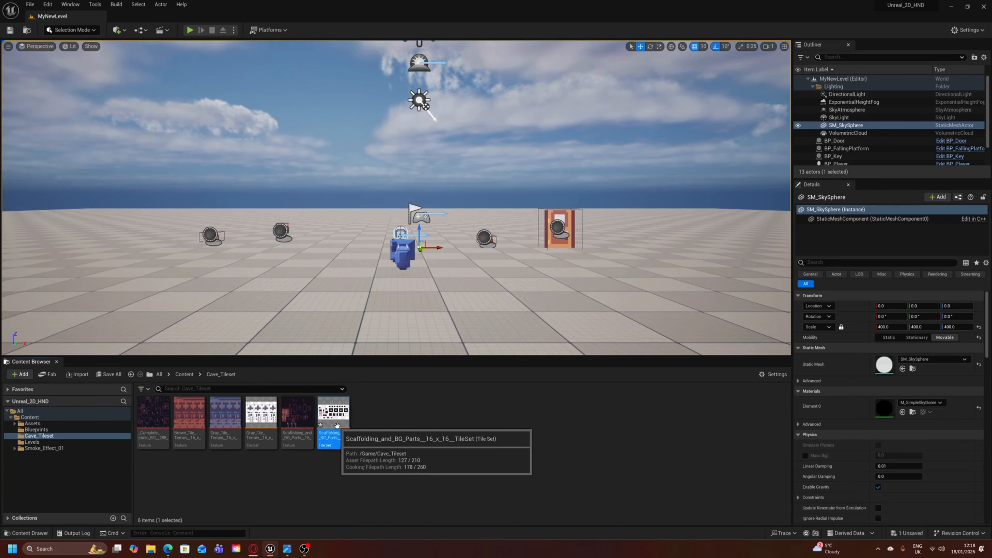
pyautogui.moveTo(237, 110); pyautogui.dragTo(149, 18)
# - Examine the scaffolding, crate, mine-entrance and background parts laid out in the tile set
pyautogui.scroll(2, 224, 205)
pyautogui.moveTo(222, 248); pyautogui.dragTo(312, 337, button='right')
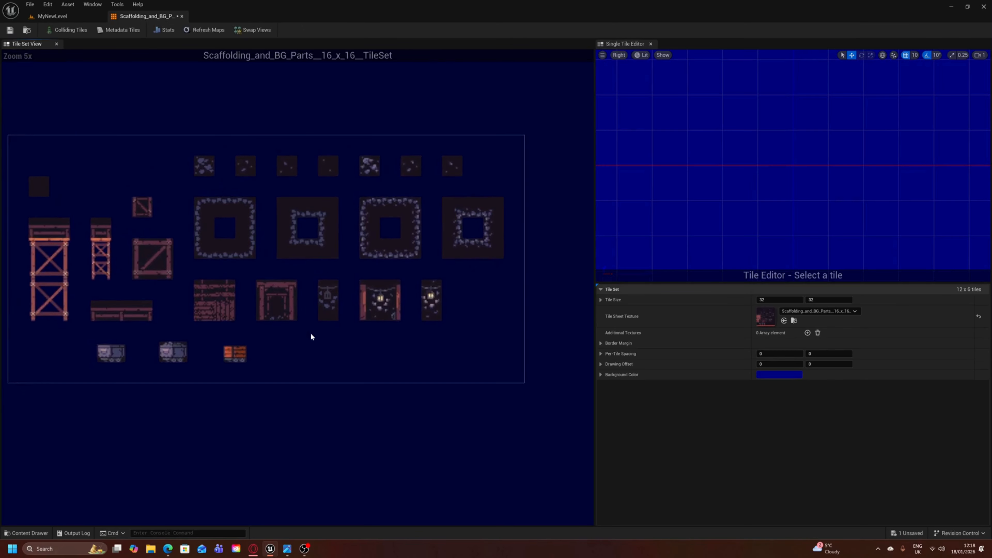
pyautogui.scroll(1, 282, 304)
pyautogui.moveTo(281, 296); pyautogui.dragTo(316, 331, button='right')
pyautogui.scroll(-1, 317, 334)
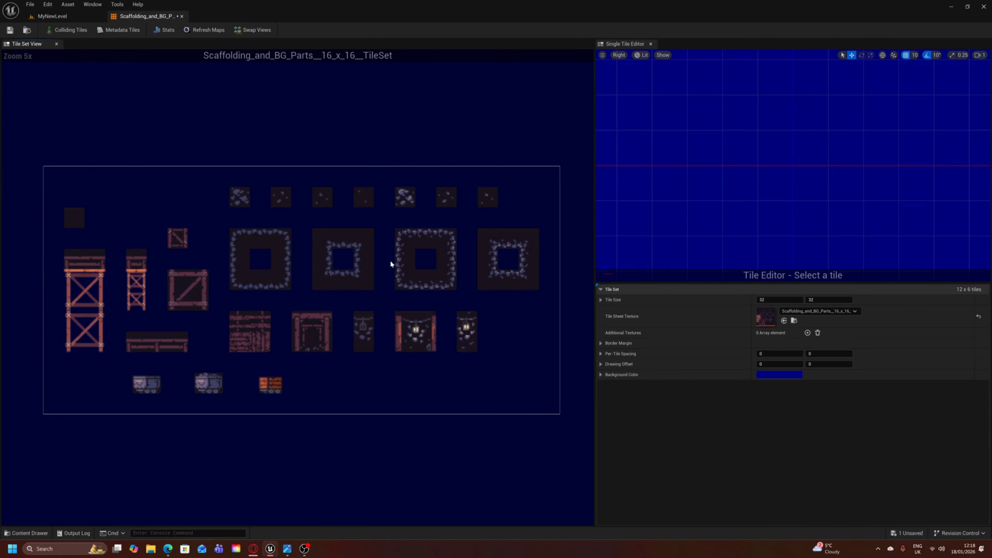
pyautogui.moveTo(397, 256)
pyautogui.mouseDown(button='right')
pyautogui.moveTo(398, 284)
pyautogui.moveTo(387, 271)
pyautogui.mouseUp(button='right')
pyautogui.scroll(1, 214, 361)
pyautogui.moveTo(215, 358)
pyautogui.mouseDown(button='right')
pyautogui.moveTo(227, 366)
pyautogui.moveTo(219, 352)
pyautogui.mouseUp(button='right')
pyautogui.scroll(-1, 226, 366)
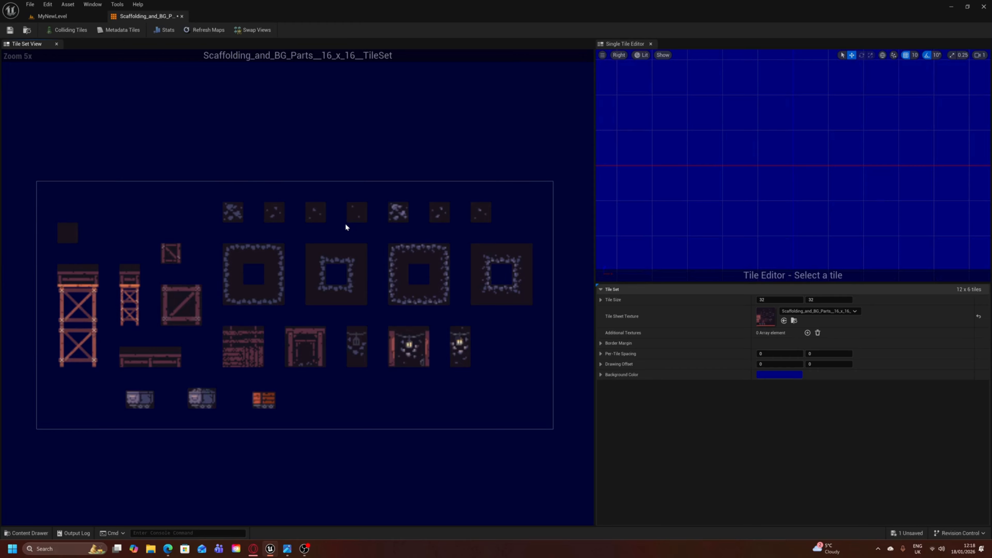
# - Set the scaffolding tile set's tile size to 16 by 16
pyautogui.click(797, 300)
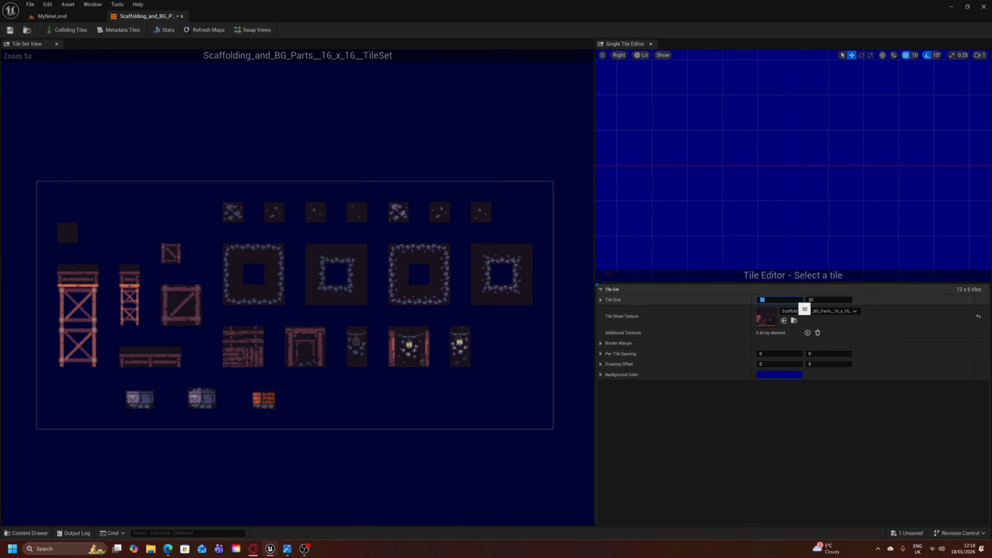
pyautogui.write('16')
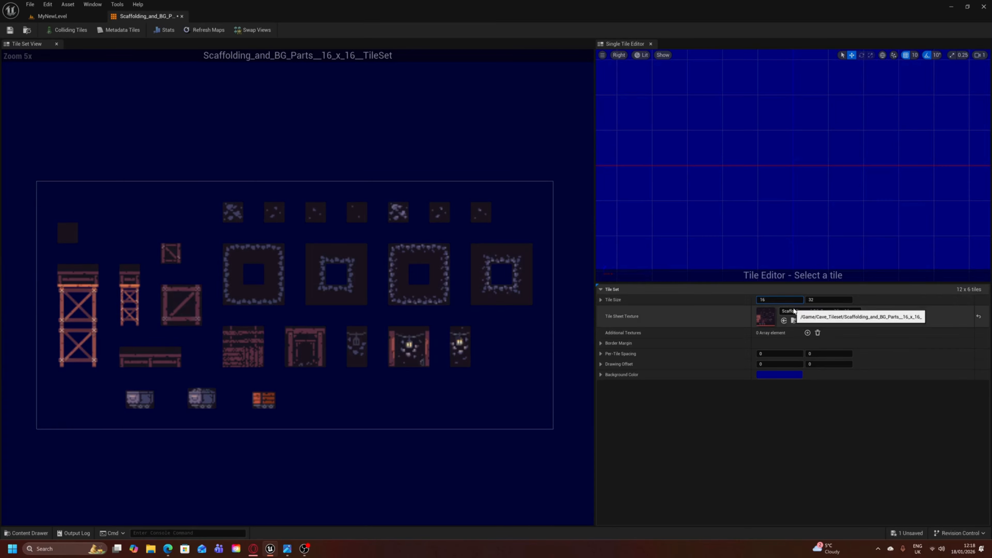
pyautogui.click(823, 298)
pyautogui.write('16')
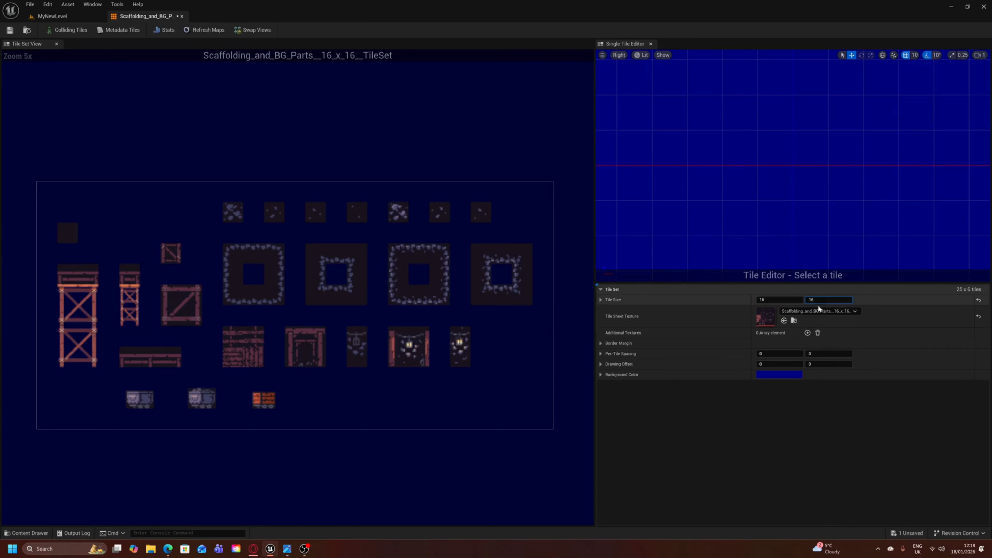
pyautogui.press('Return')
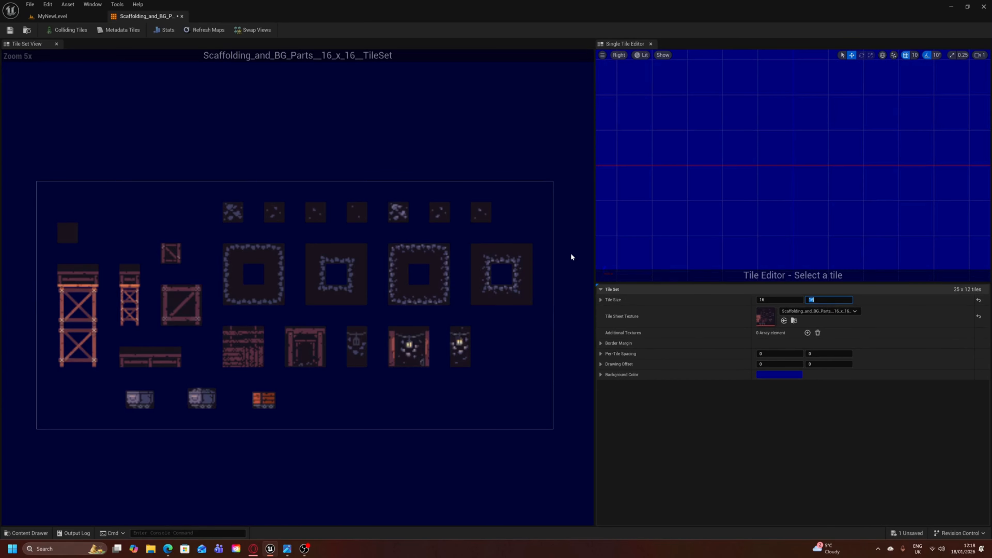
pyautogui.click(723, 446)
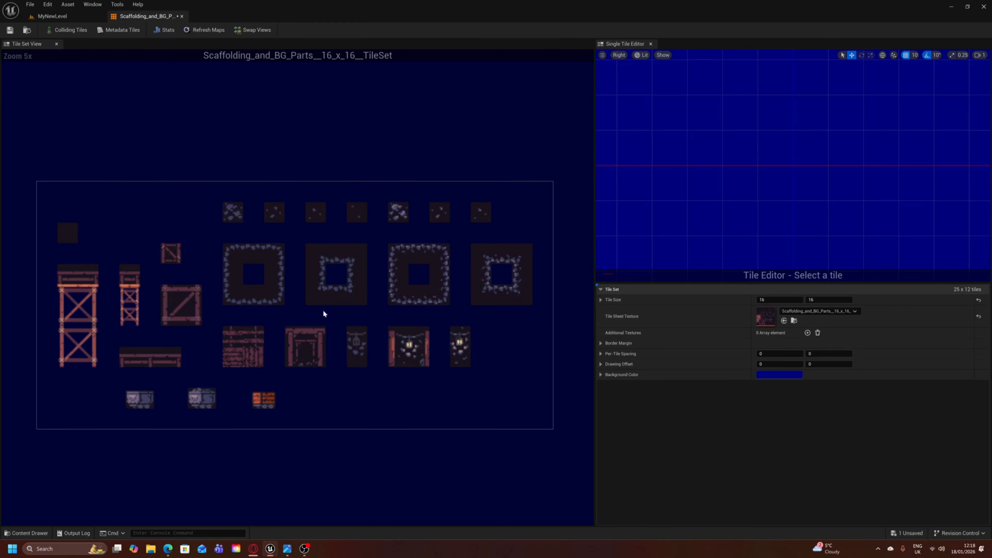
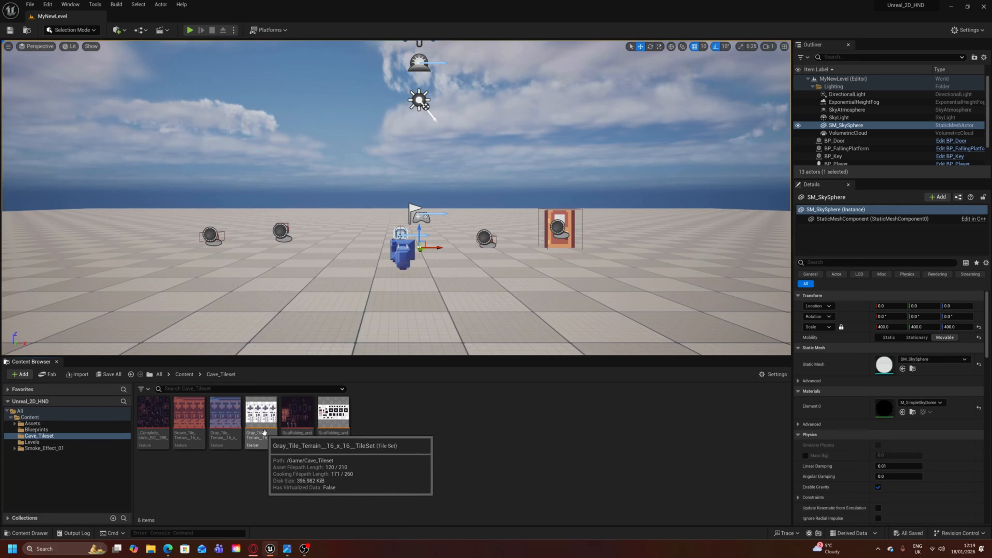
# - Create a tile map from Gray_Tile_Terrain__16_x_16__TileSet and name it OneScreenTileMap
pyautogui.rightClick(265, 434)
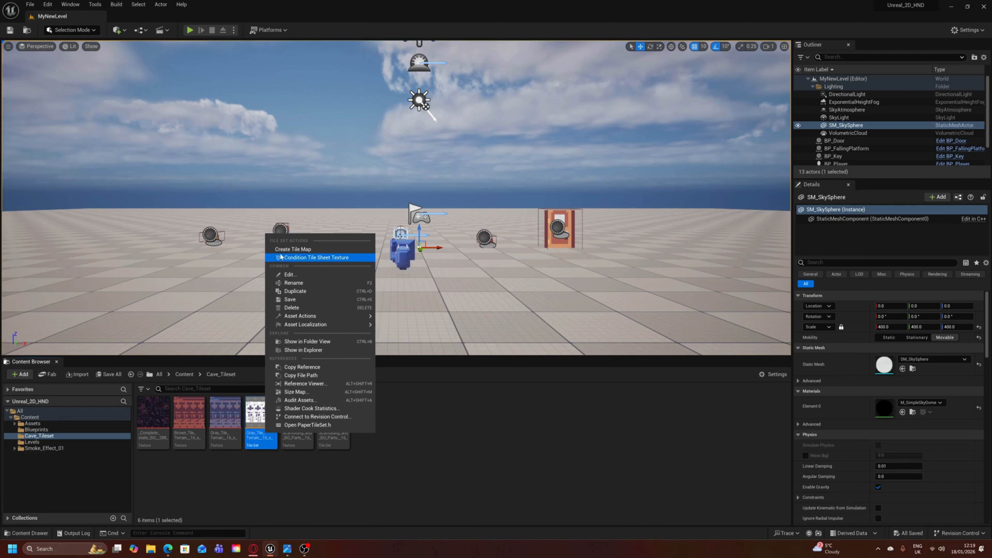
pyautogui.click(317, 250)
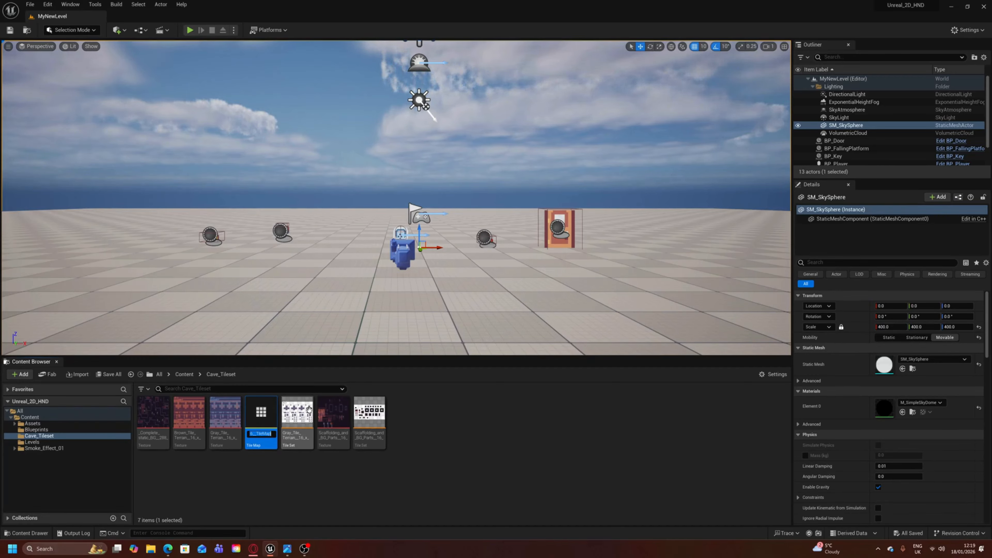
pyautogui.write('OneScree')
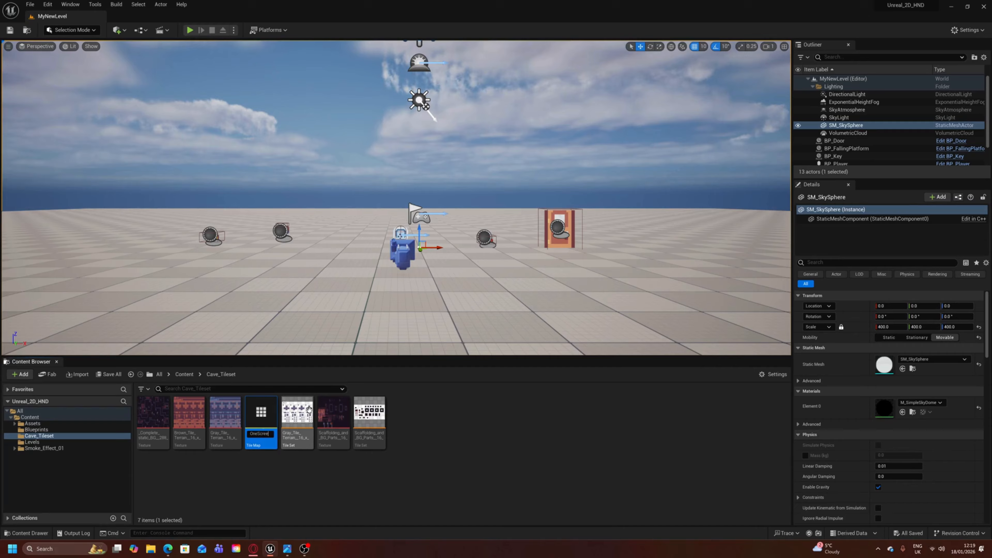
pyautogui.write('n1')
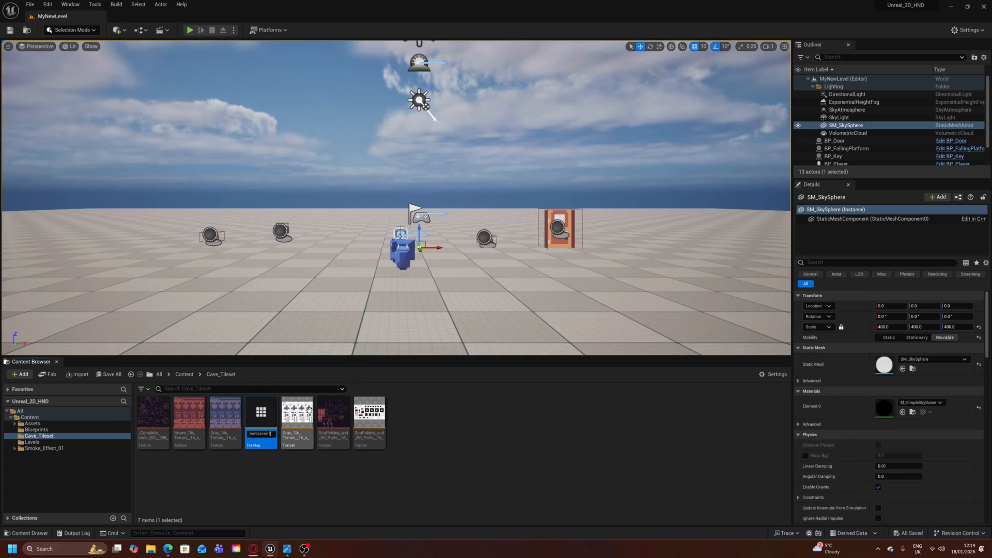
pyautogui.write('ileMap')
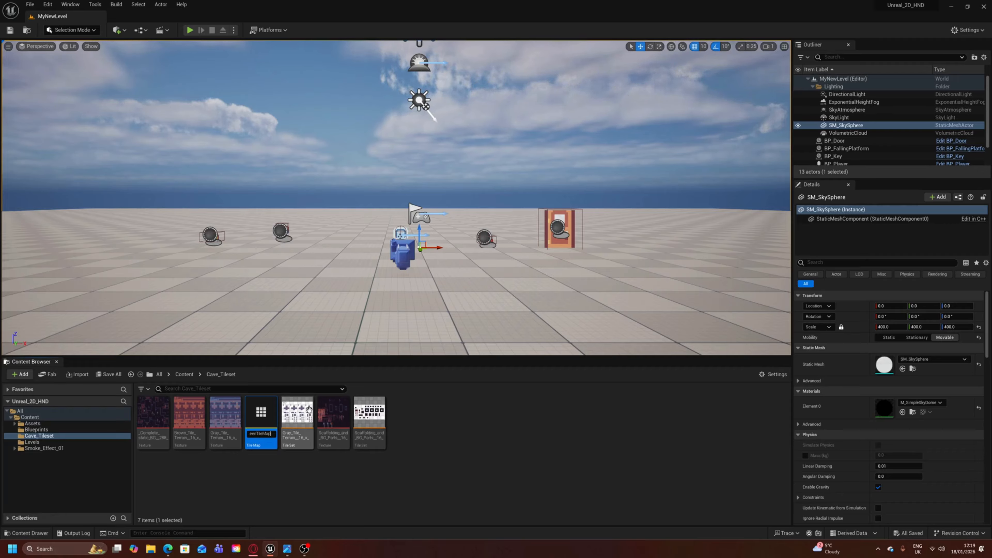
pyautogui.press('Return')
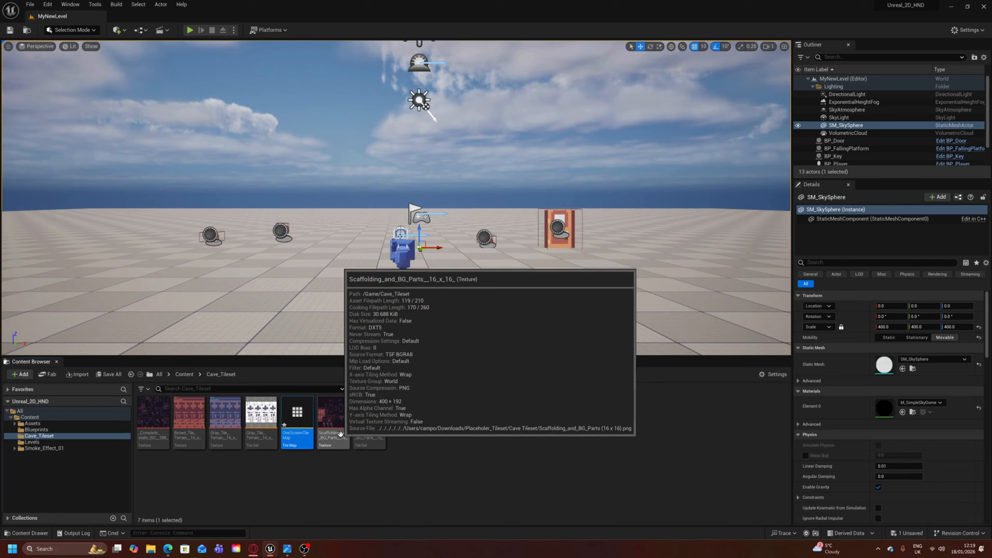
# - Open OneScreenTileMap docked beside the level tab with its tile palette widened, and save it
pyautogui.doubleClick(300, 420)
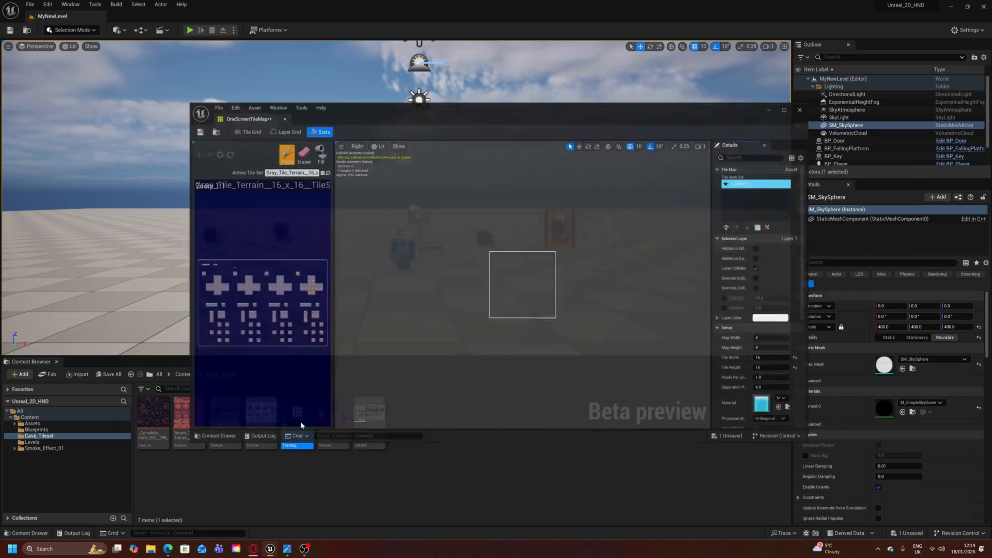
pyautogui.moveTo(234, 111); pyautogui.dragTo(123, 18)
pyautogui.scroll(3, 124, 202)
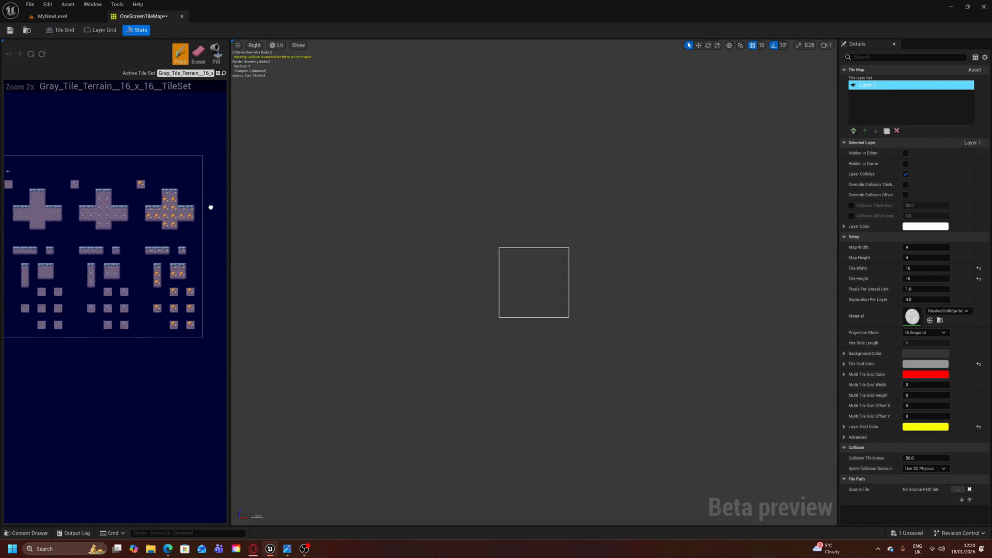
pyautogui.moveTo(230, 211); pyautogui.dragTo(346, 211)
pyautogui.moveTo(208, 207); pyautogui.dragTo(284, 234, button='right')
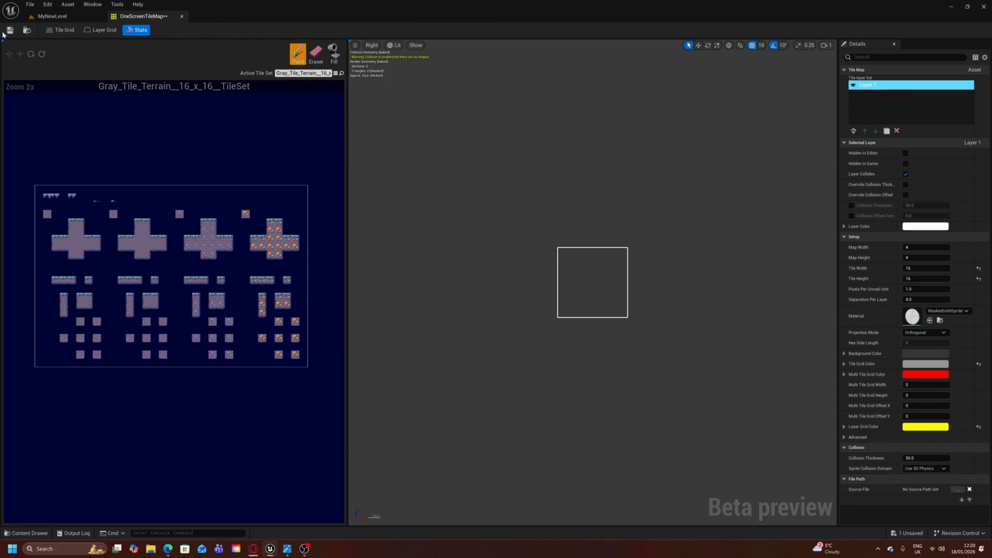
pyautogui.click(10, 30)
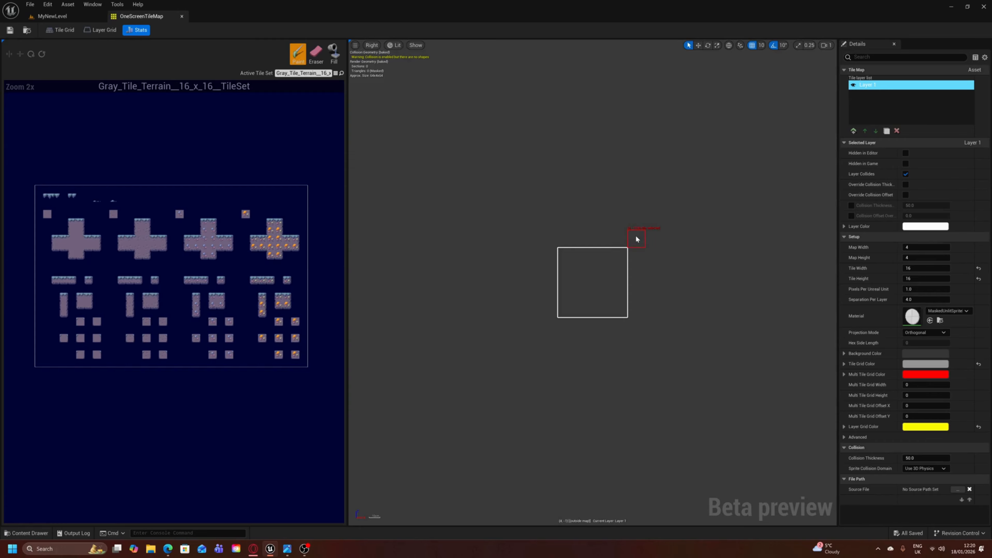
# - Switch to the Image.jpg sketch in the photo viewer and examine the level's unit scale, dimensions and layout beside the tile map settings
pyautogui.moveTo(647, 251); pyautogui.dragTo(646, 258, button='right')
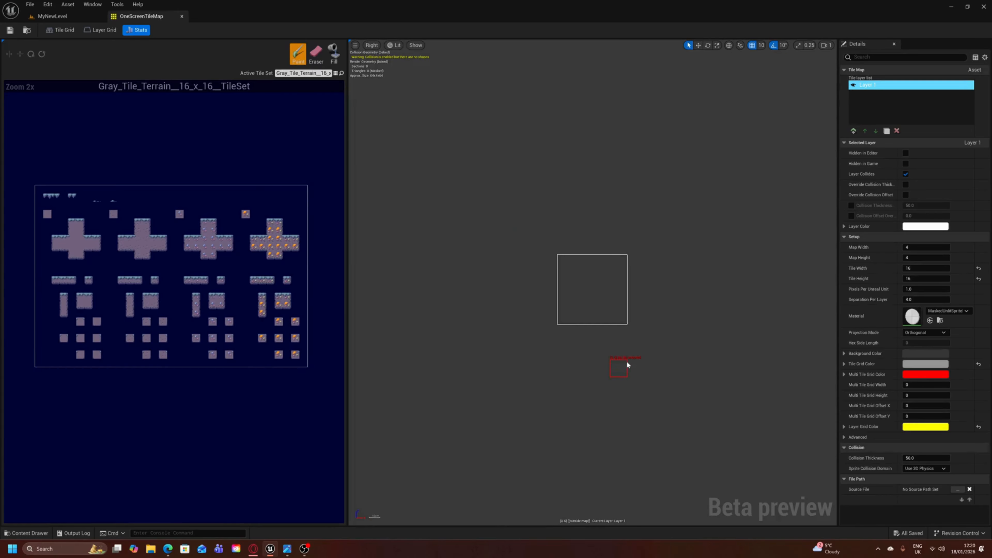
pyautogui.scroll(5, 567, 342)
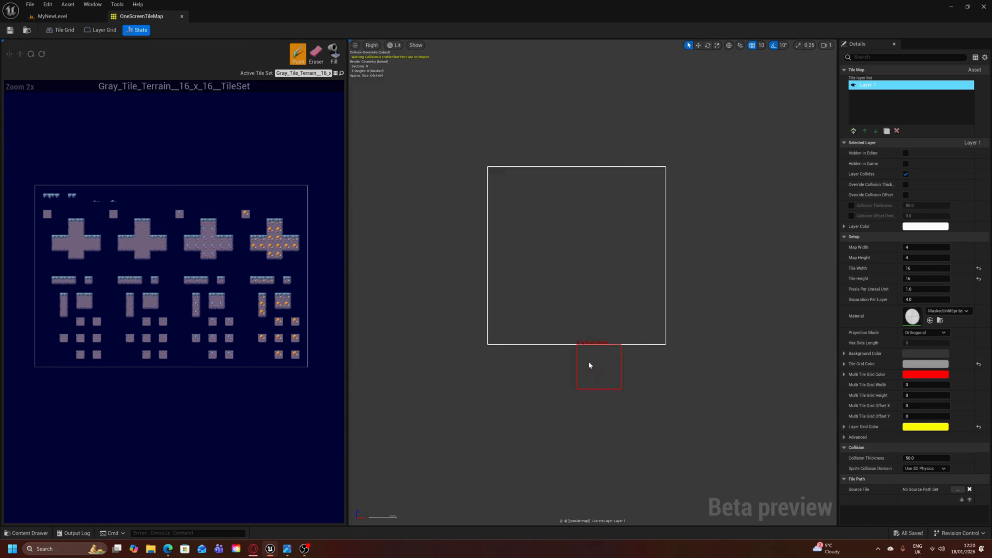
pyautogui.moveTo(589, 362); pyautogui.dragTo(588, 382, button='right')
pyautogui.moveTo(476, 369); pyautogui.dragTo(481, 385, button='right')
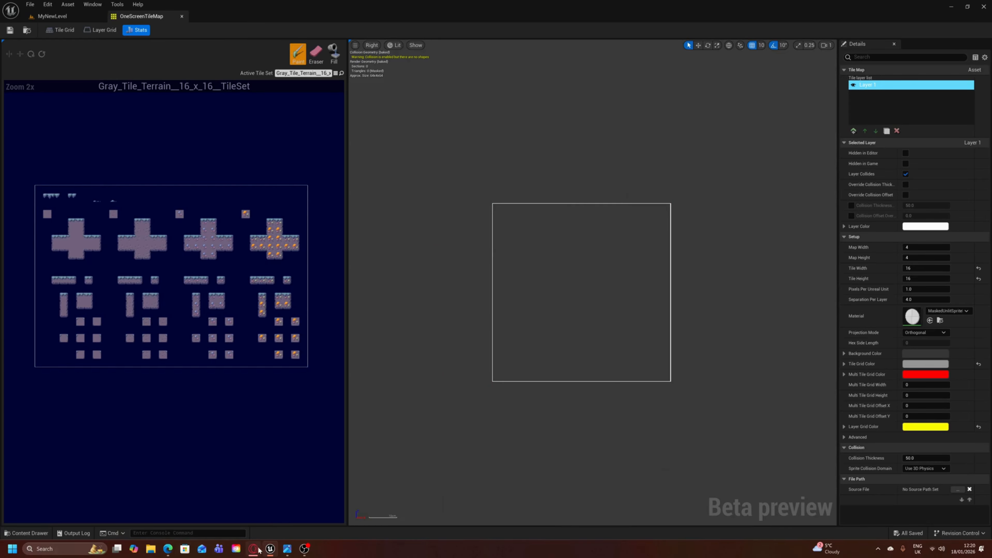
pyautogui.click(287, 548)
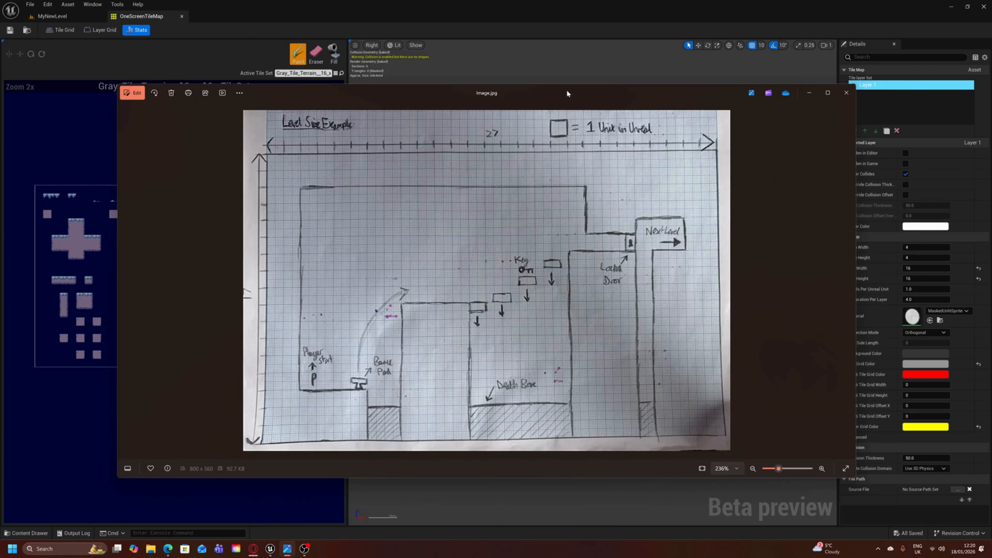
pyautogui.moveTo(567, 89)
pyautogui.mouseDown()
pyautogui.moveTo(605, 86)
pyautogui.moveTo(578, 74)
pyautogui.mouseUp()
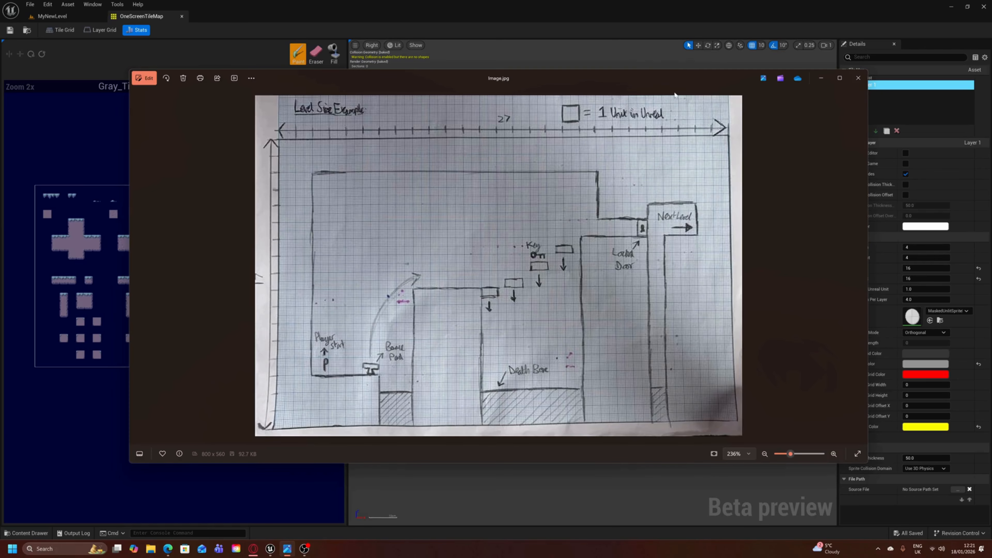
pyautogui.moveTo(688, 76); pyautogui.dragTo(319, 148)
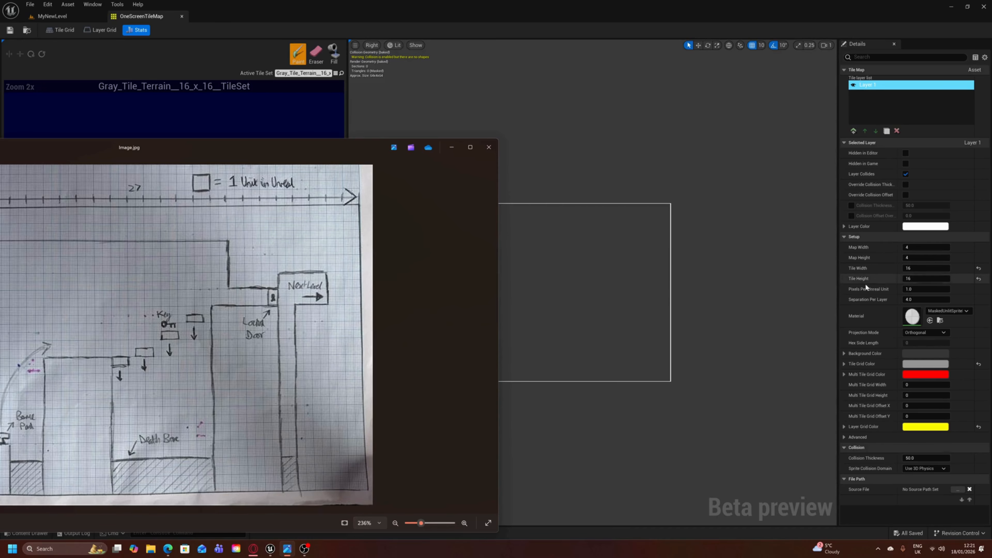
pyautogui.doubleClick(225, 156)
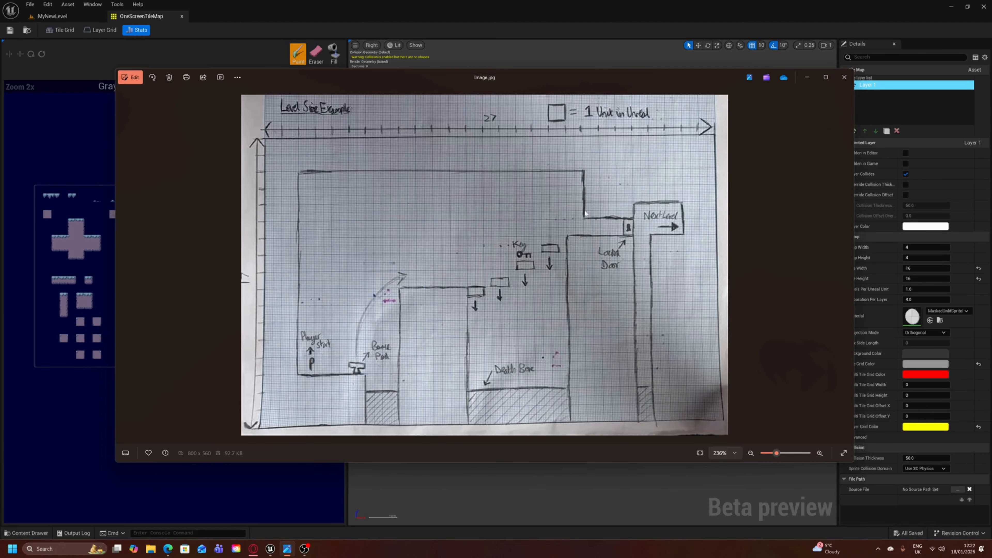
pyautogui.moveTo(547, 77); pyautogui.dragTo(392, 95)
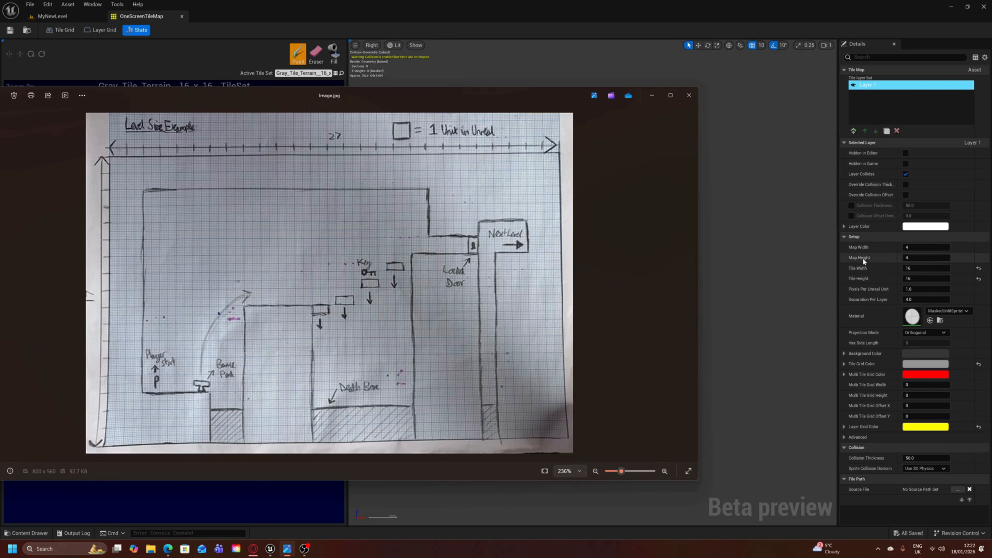
# - Set the tile map's width to 27 and its height to 17 tiles
pyautogui.click(907, 250)
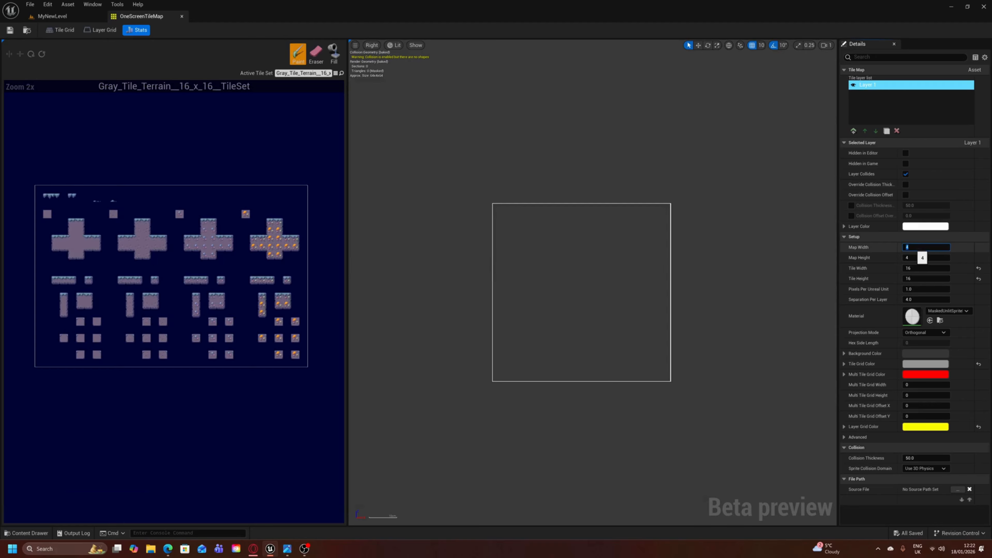
pyautogui.press('Return')
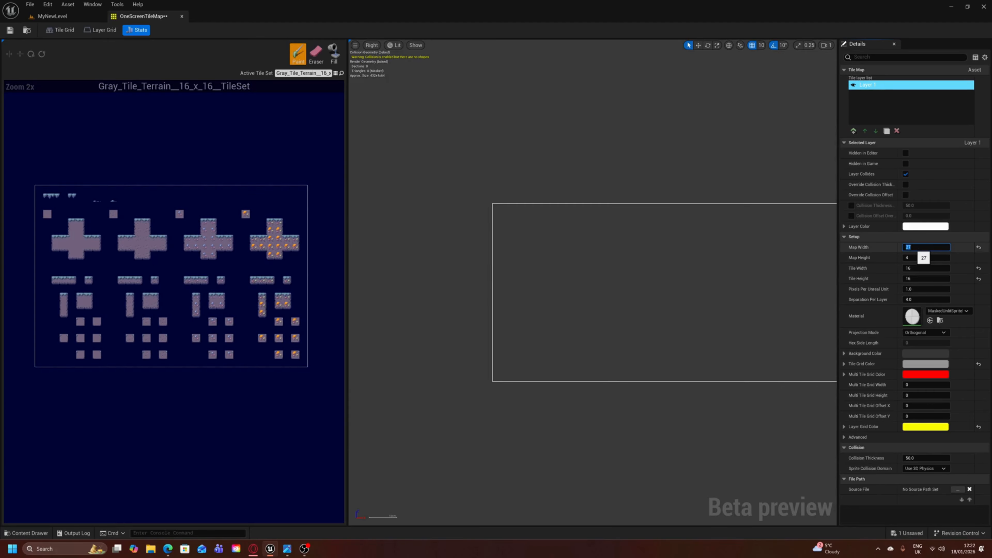
pyautogui.click(919, 257)
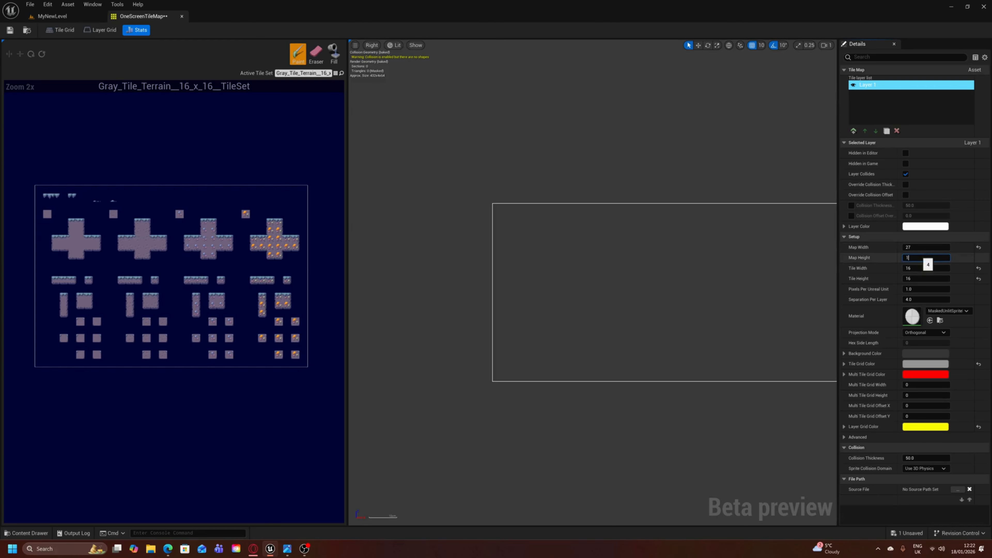
pyautogui.write('17')
pyautogui.press('Return')
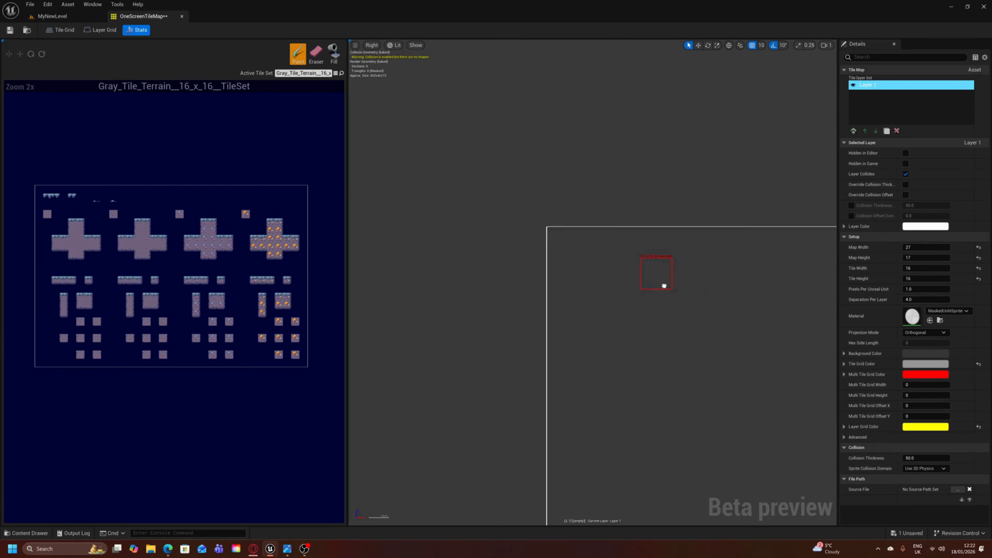
pyautogui.scroll(-5, 561, 260)
pyautogui.moveTo(598, 291); pyautogui.dragTo(523, 262, button='right')
pyautogui.moveTo(709, 311)
pyautogui.mouseDown(button='right')
pyautogui.moveTo(604, 299)
pyautogui.moveTo(657, 294)
pyautogui.moveTo(666, 279)
pyautogui.mouseUp(button='right')
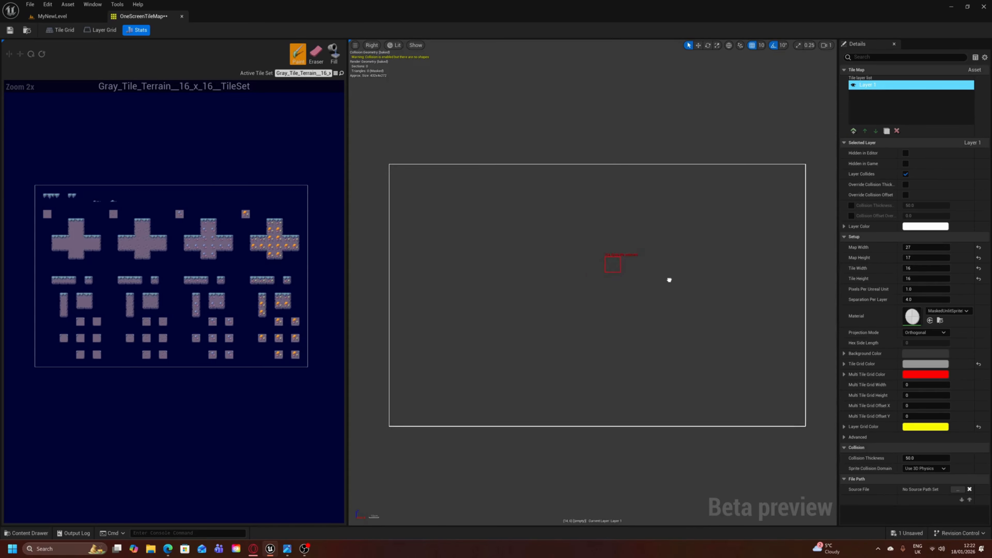
# - Bring back the level sketch in a smaller window, compare its layout with the resized map outline, and put it away
pyautogui.click(287, 549)
pyautogui.moveTo(541, 101); pyautogui.dragTo(476, 96)
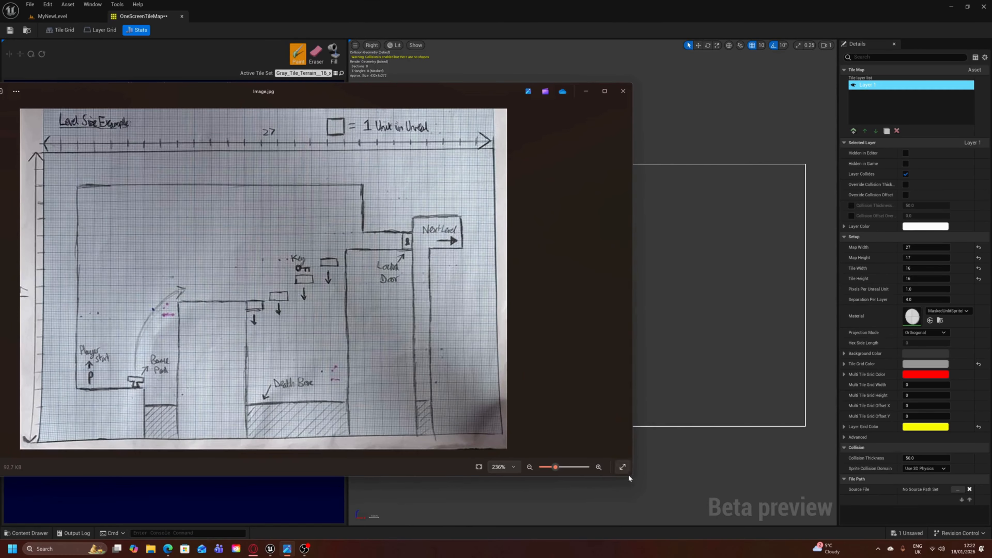
pyautogui.moveTo(629, 475); pyautogui.dragTo(343, 418)
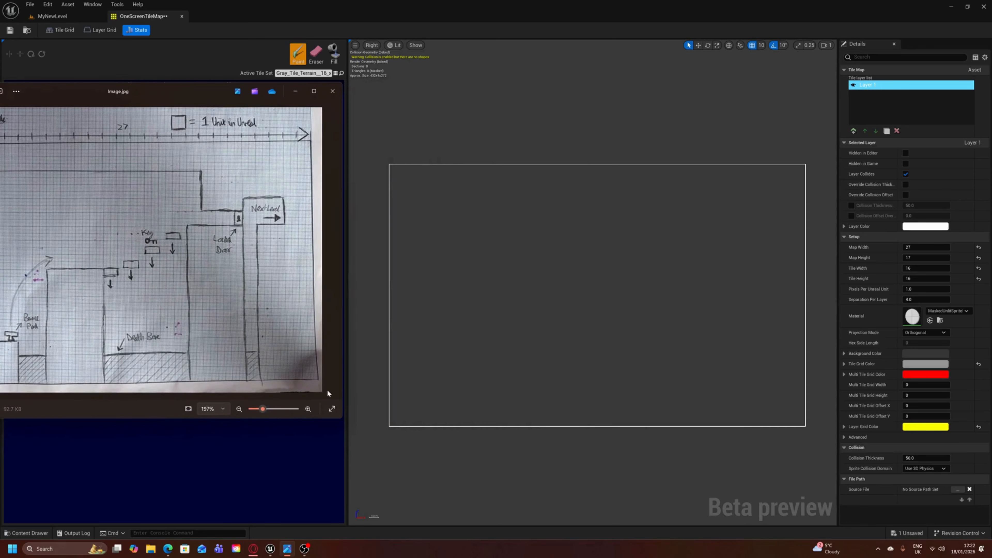
pyautogui.moveTo(190, 105); pyautogui.dragTo(329, 96)
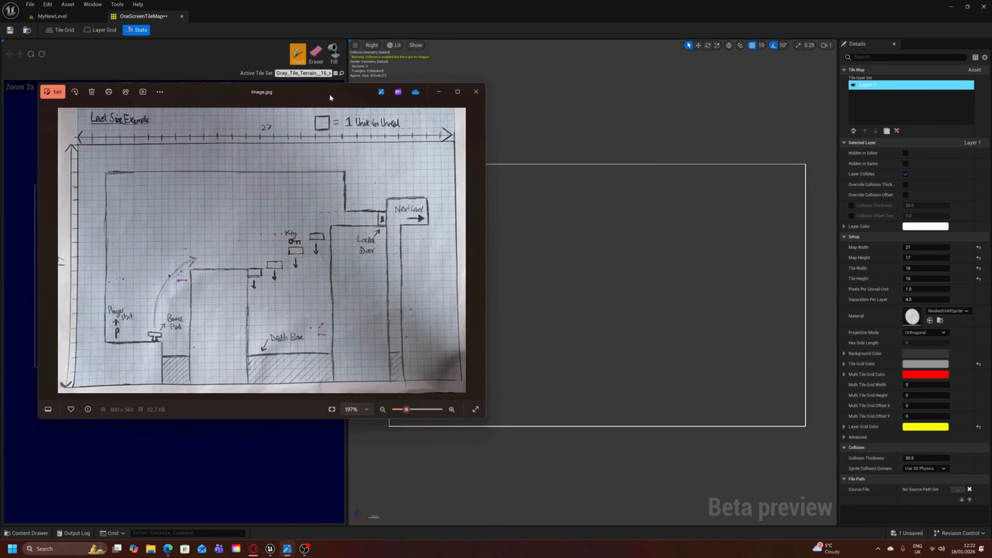
pyautogui.click(440, 92)
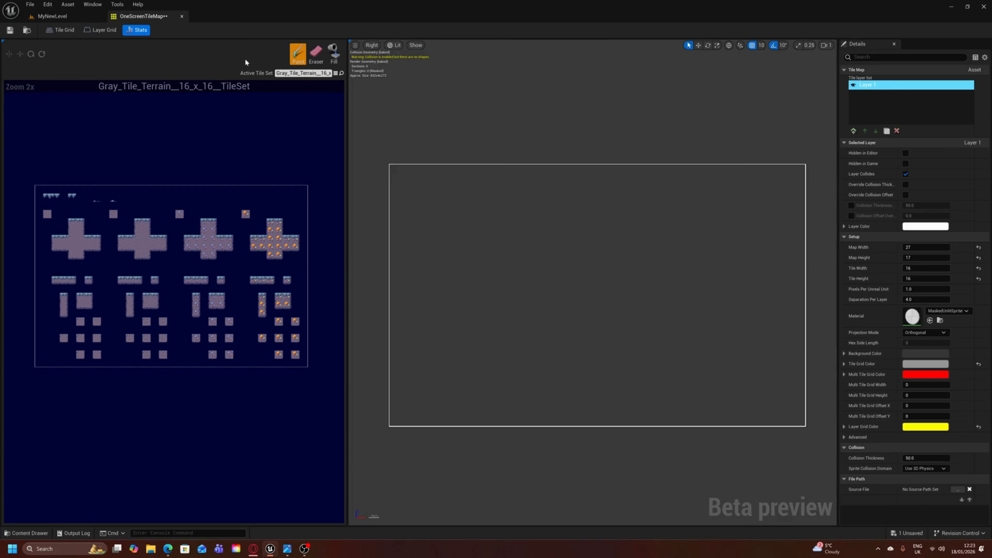
# - Paint trial platform rows with the second terrain strip's middle tile, and replace the lowest row's end tile with the second cross's right-end tile
pyautogui.scroll(1, 137, 283)
pyautogui.scroll(-2, 170, 275)
pyautogui.scroll(2, 202, 273)
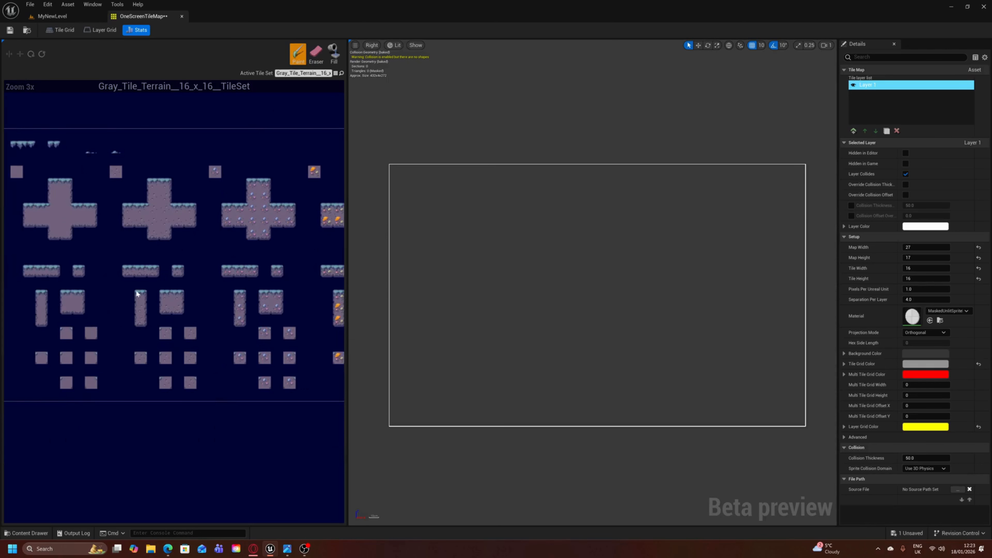
pyautogui.moveTo(173, 281); pyautogui.dragTo(162, 278, button='right')
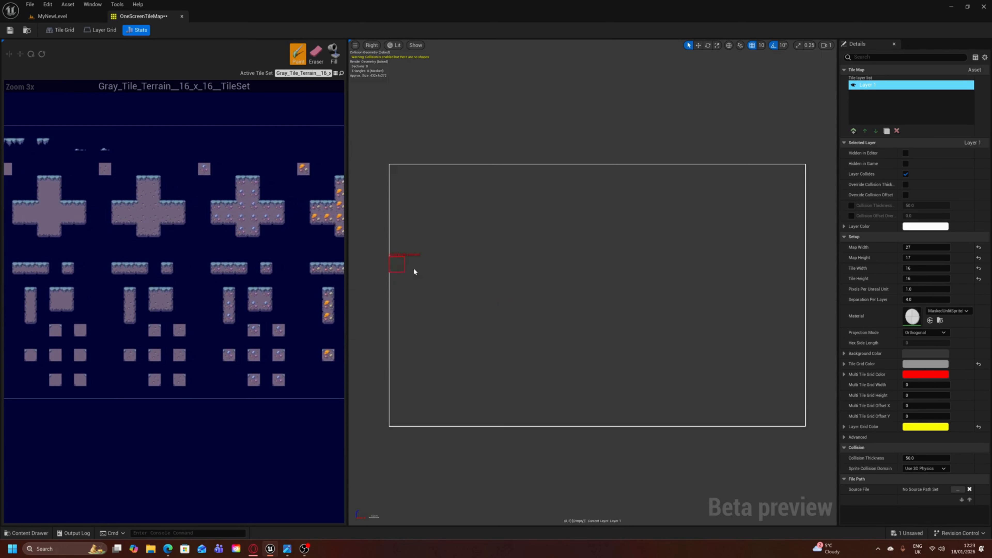
pyautogui.click(125, 274)
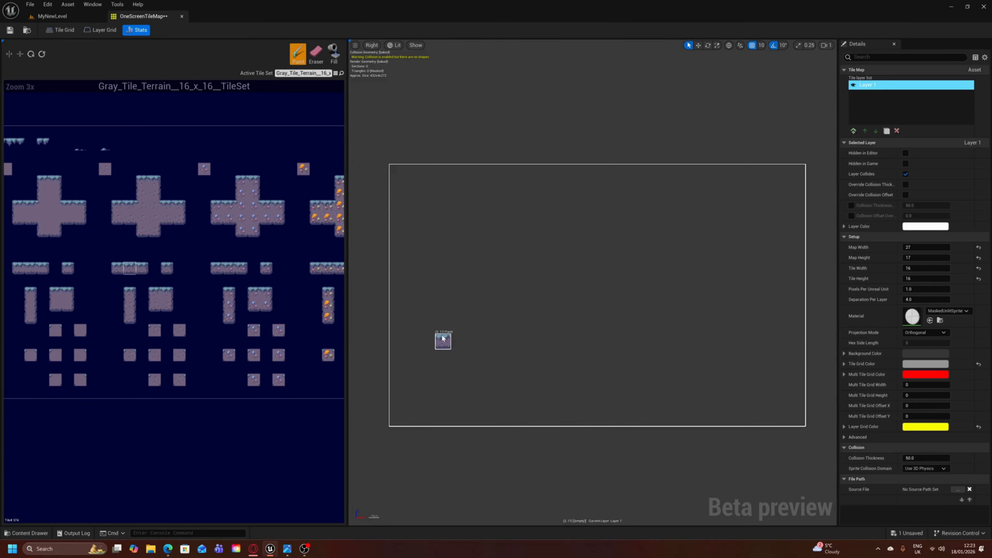
pyautogui.moveTo(439, 337); pyautogui.dragTo(551, 342)
pyautogui.click(489, 342)
pyautogui.moveTo(453, 296); pyautogui.dragTo(613, 296)
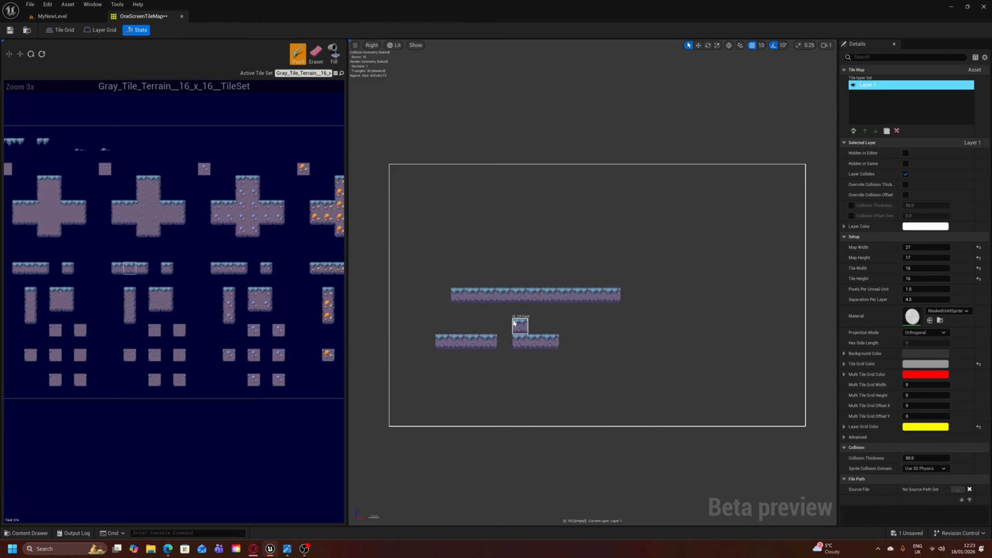
pyautogui.click(568, 387)
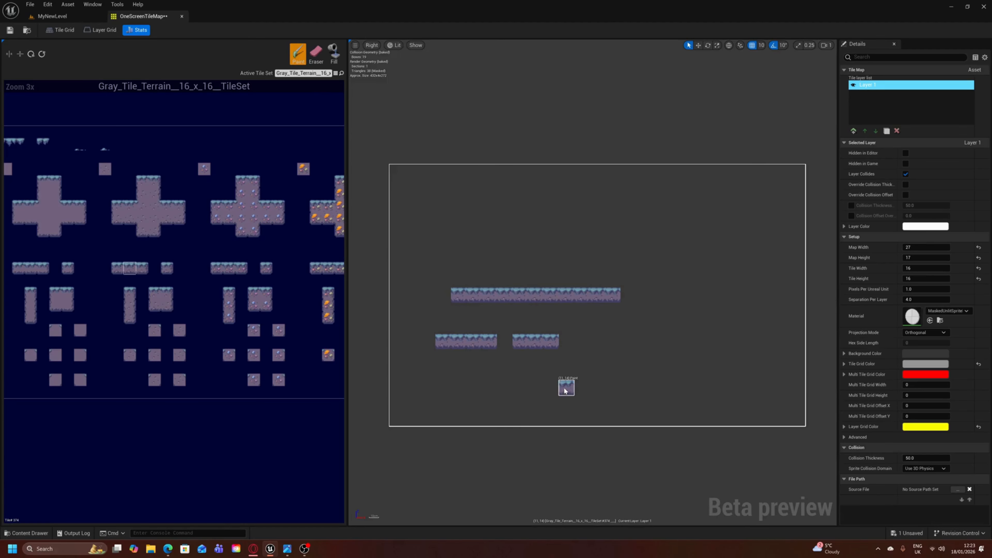
pyautogui.moveTo(611, 387); pyautogui.dragTo(567, 389)
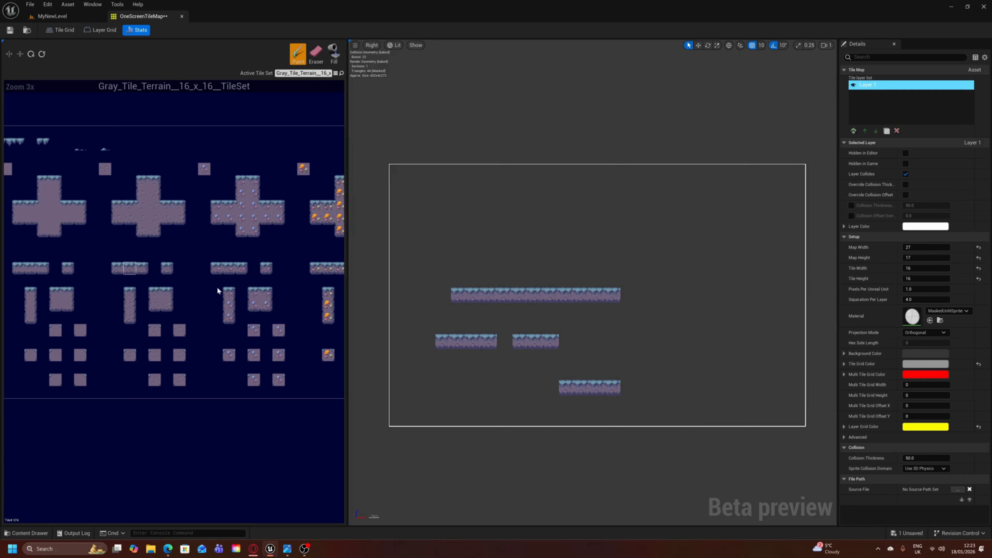
pyautogui.click(180, 206)
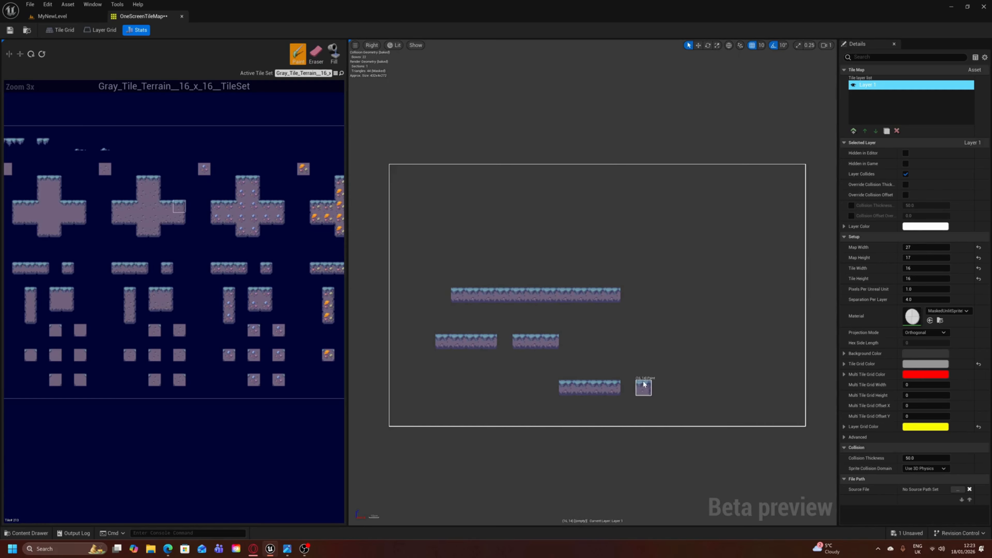
pyautogui.click(618, 384)
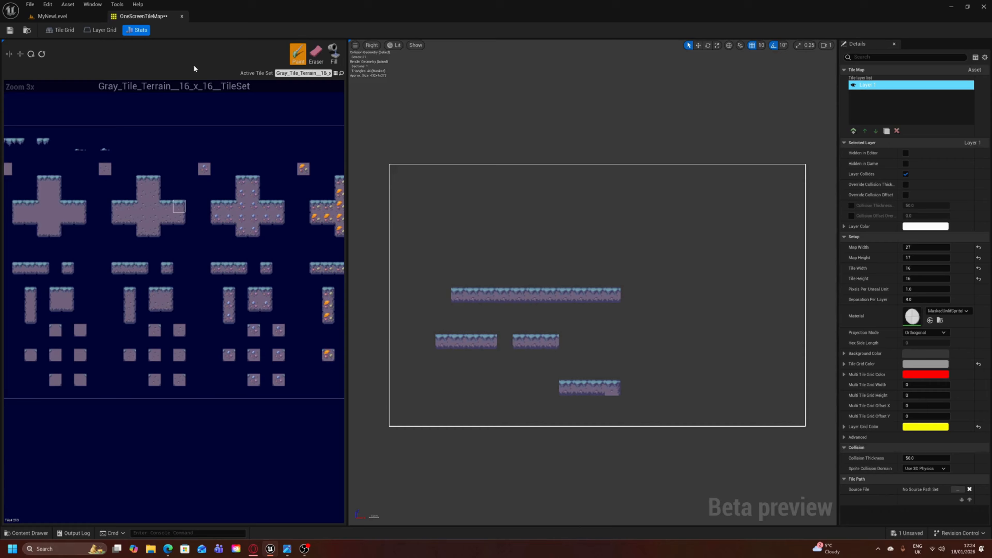
# - Erase all the trial platform rows from the tile map
pyautogui.click(315, 57)
pyautogui.moveTo(621, 392); pyautogui.dragTo(579, 392)
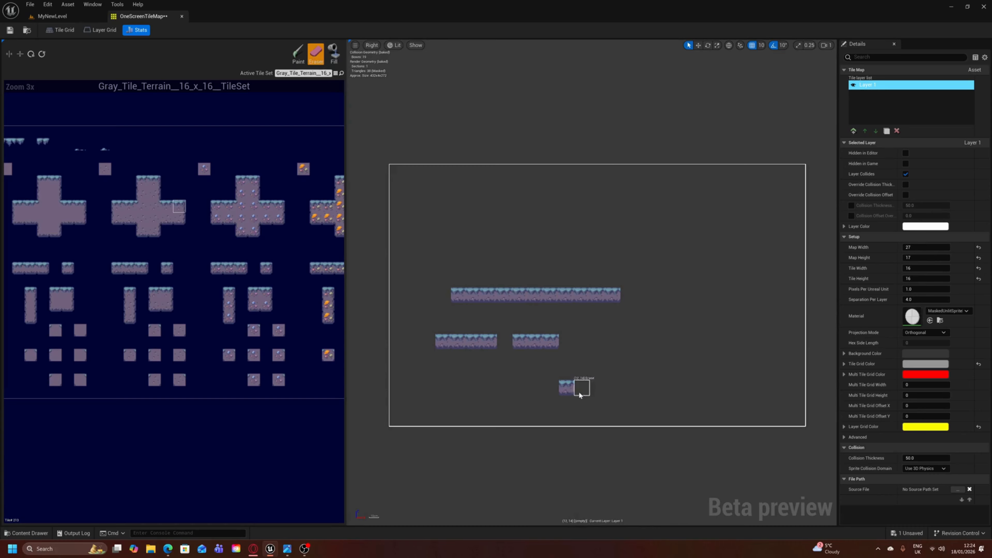
pyautogui.moveTo(551, 340); pyautogui.dragTo(449, 346)
pyautogui.moveTo(617, 293); pyautogui.dragTo(457, 298)
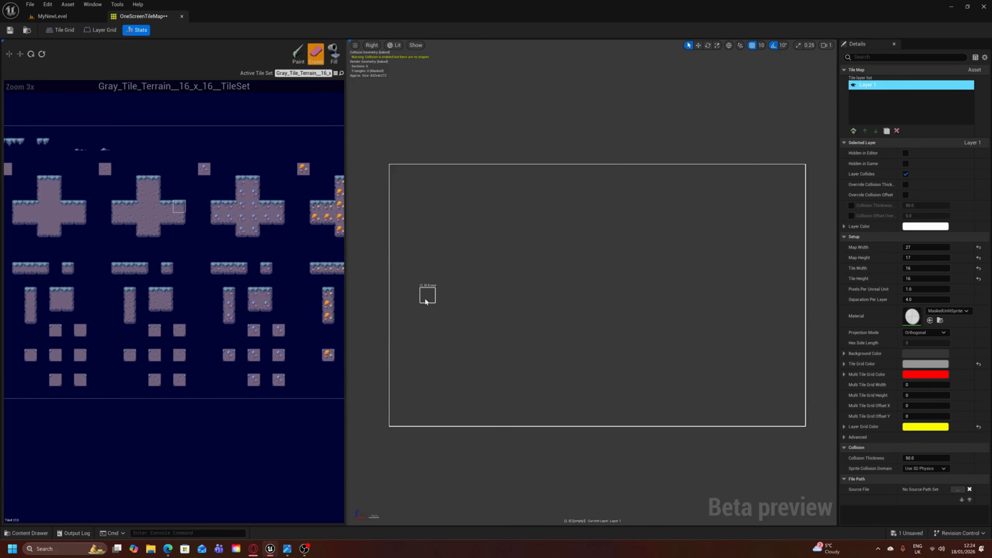
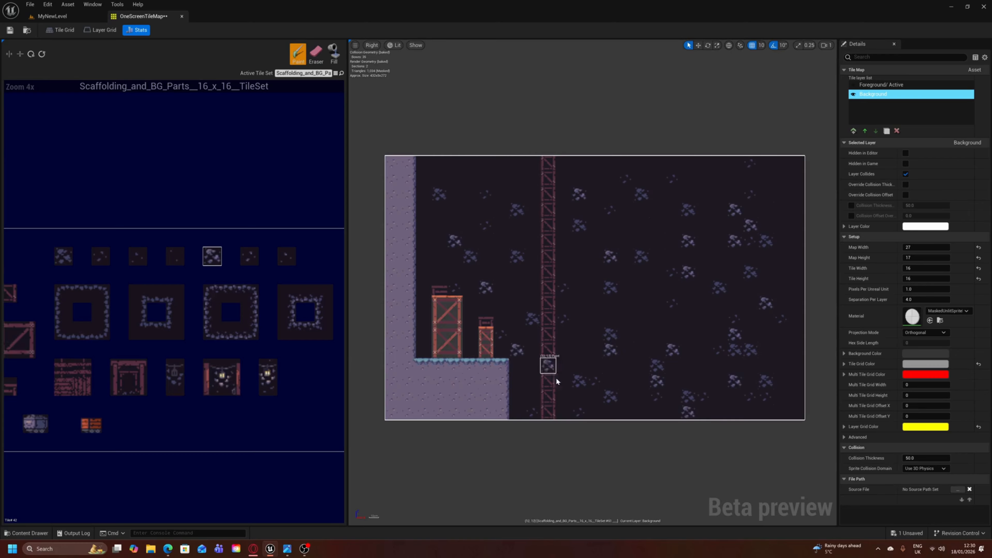
# - Examine the painted terrain, scaffolding and background rocks across the tile map, and check which tile sets are available
pyautogui.moveTo(608, 370)
pyautogui.mouseDown(button='right')
pyautogui.moveTo(549, 366)
pyautogui.moveTo(620, 363)
pyautogui.mouseUp(button='right')
pyautogui.scroll(1, 549, 366)
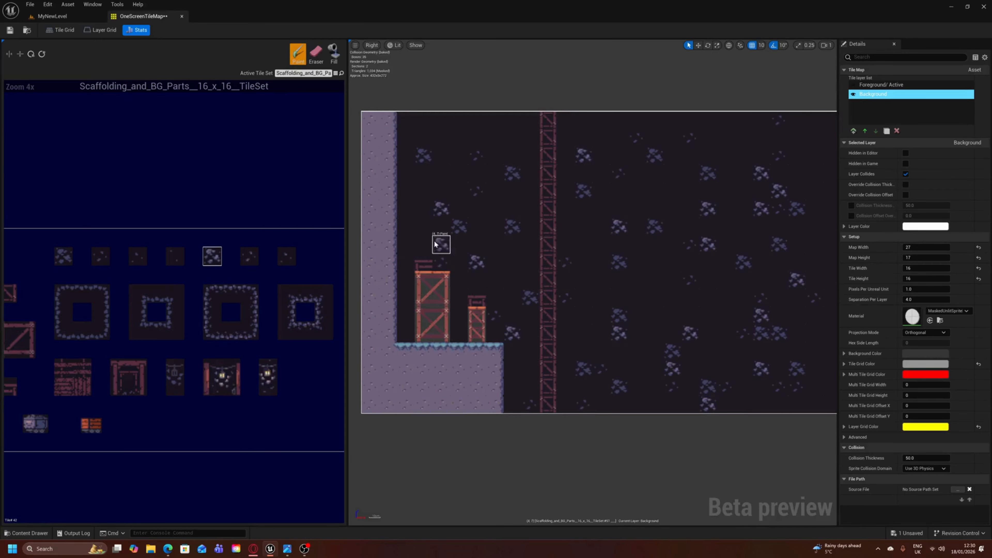
pyautogui.moveTo(514, 224)
pyautogui.mouseDown(button='right')
pyautogui.moveTo(475, 226)
pyautogui.moveTo(499, 239)
pyautogui.mouseUp(button='right')
pyautogui.scroll(-1, 475, 226)
pyautogui.scroll(1, 476, 227)
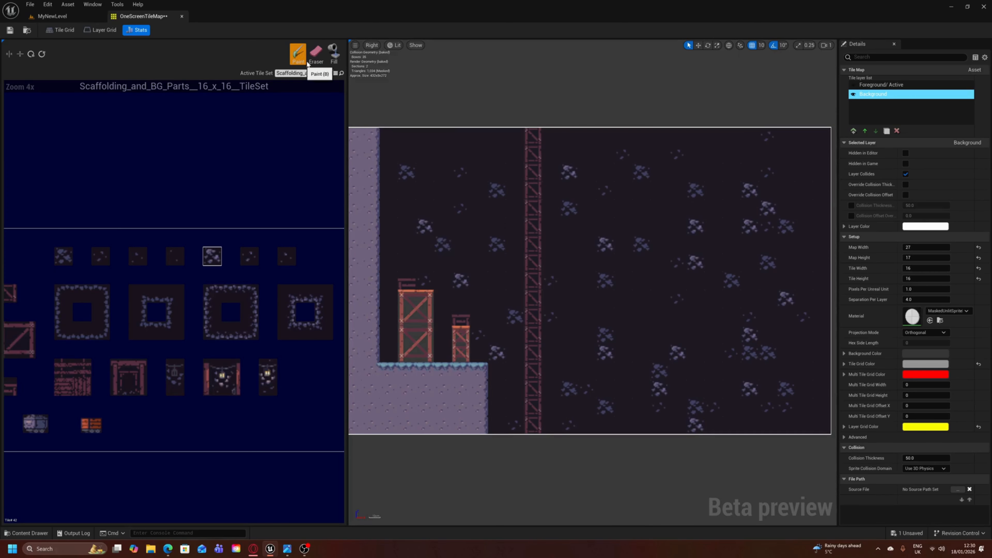
pyautogui.click(337, 74)
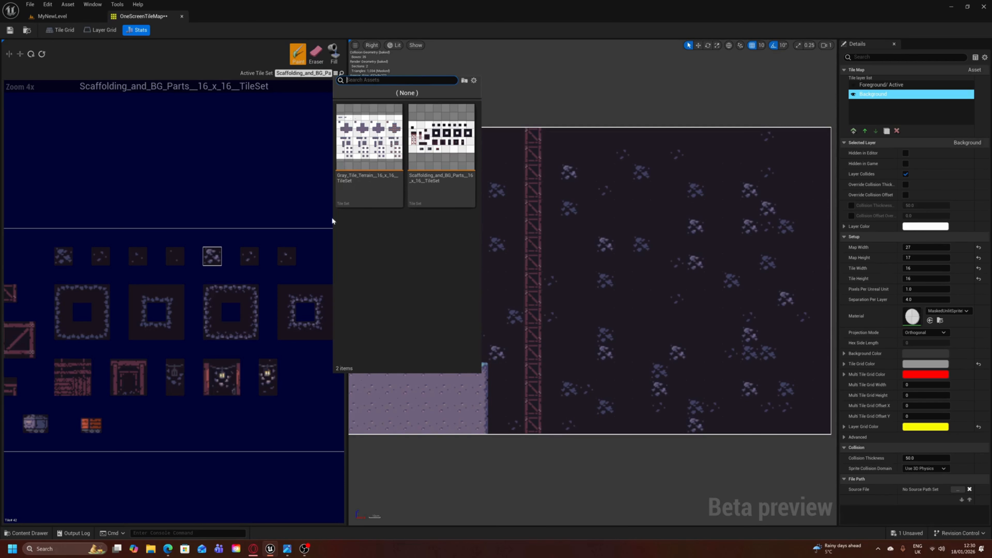
pyautogui.click(559, 49)
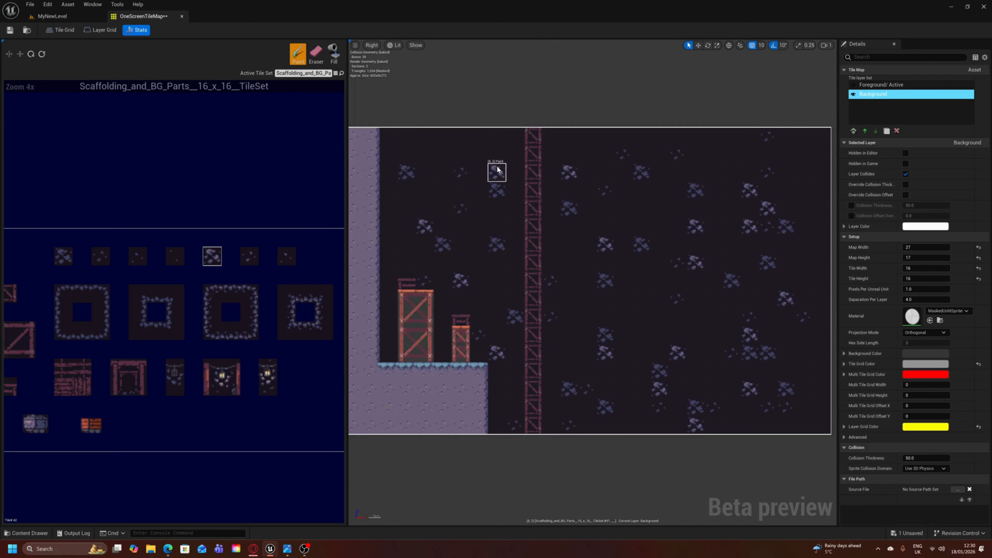
pyautogui.moveTo(385, 184); pyautogui.dragTo(380, 236, button='right')
pyautogui.moveTo(437, 259); pyautogui.dragTo(493, 206, button='right')
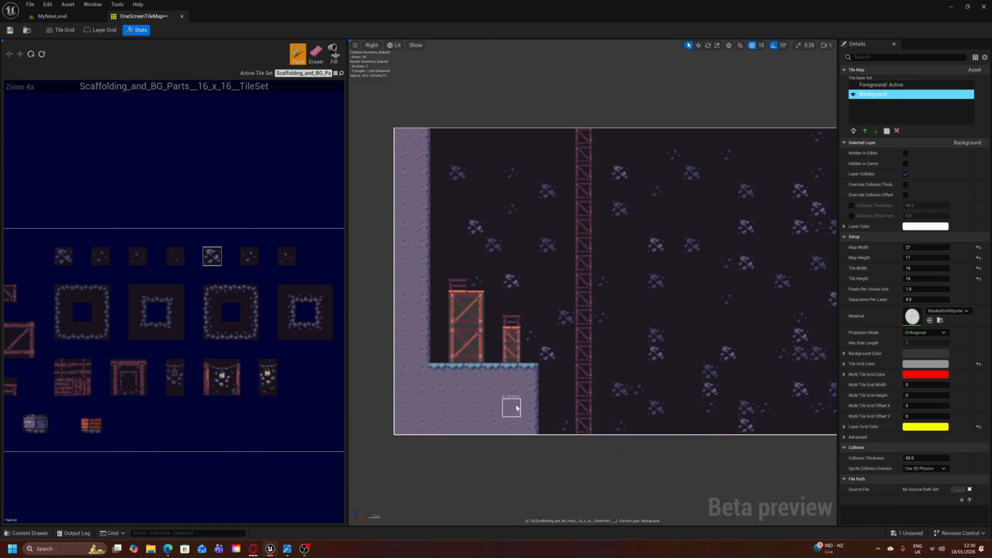
pyautogui.moveTo(618, 318); pyautogui.dragTo(581, 300, button='right')
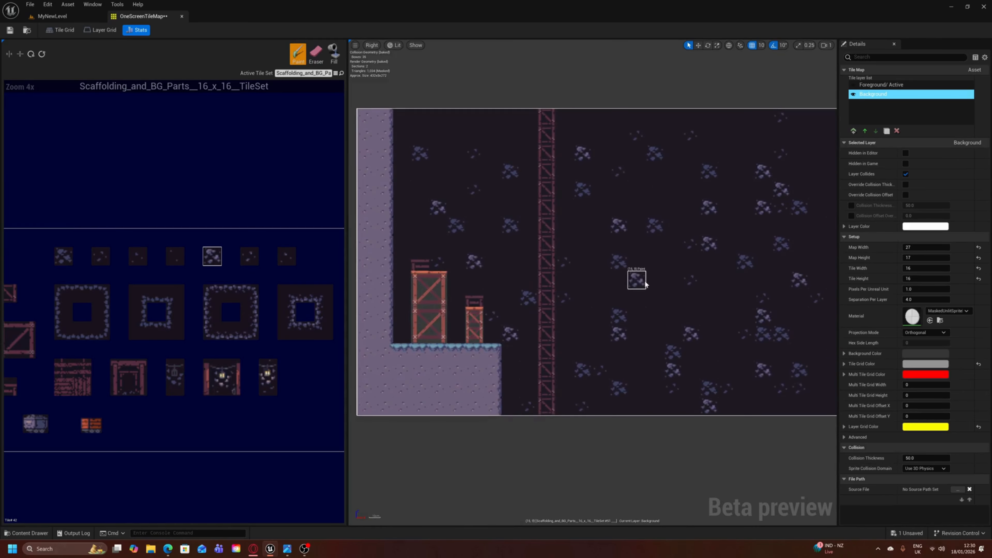
pyautogui.scroll(-1, 642, 231)
pyautogui.moveTo(672, 238)
pyautogui.mouseDown(button='right')
pyautogui.moveTo(628, 240)
pyautogui.moveTo(638, 259)
pyautogui.mouseUp(button='right')
pyautogui.scroll(1, 627, 239)
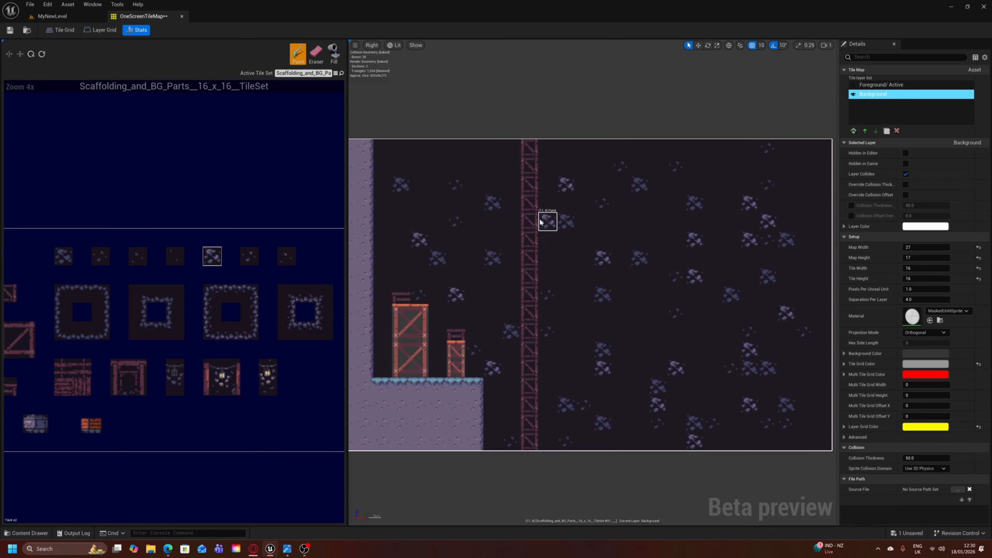
# - Look through the scaffolding and background tile set for the rock, crate, beam and lantern tiles
pyautogui.scroll(-1, 199, 316)
pyautogui.moveTo(199, 317); pyautogui.dragTo(193, 302, button='right')
pyautogui.scroll(1, 192, 307)
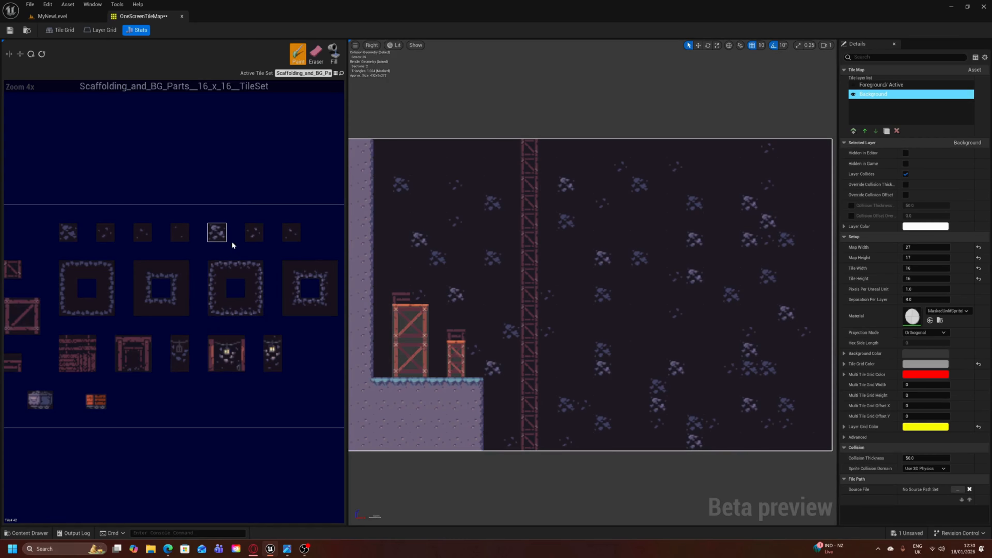
pyautogui.moveTo(231, 241)
pyautogui.mouseDown(button='right')
pyautogui.moveTo(262, 222)
pyautogui.moveTo(290, 224)
pyautogui.mouseUp(button='right')
pyautogui.moveTo(256, 346); pyautogui.dragTo(246, 355, button='right')
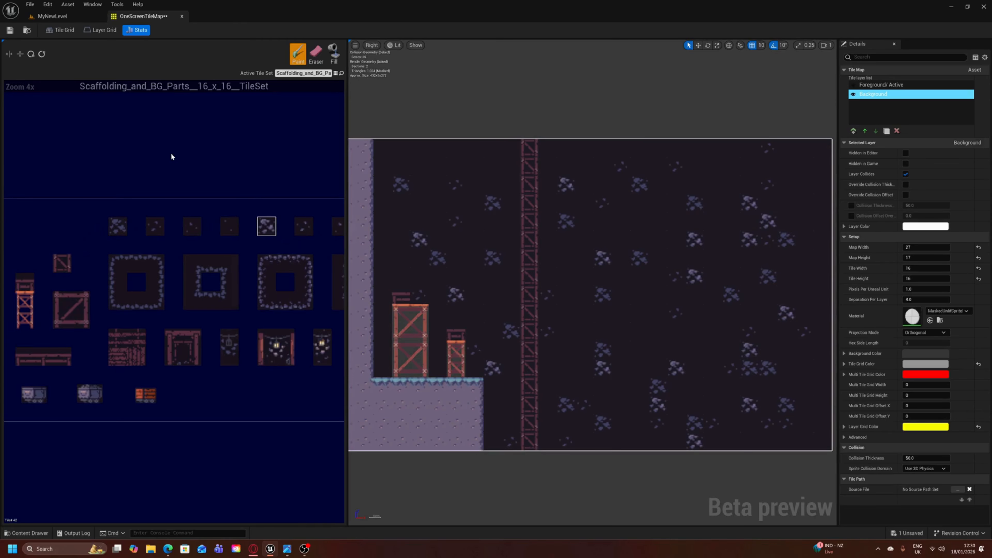
# - Bring up the hand-drawn level sketch and place it beside the painted tile map for comparison
pyautogui.click(287, 548)
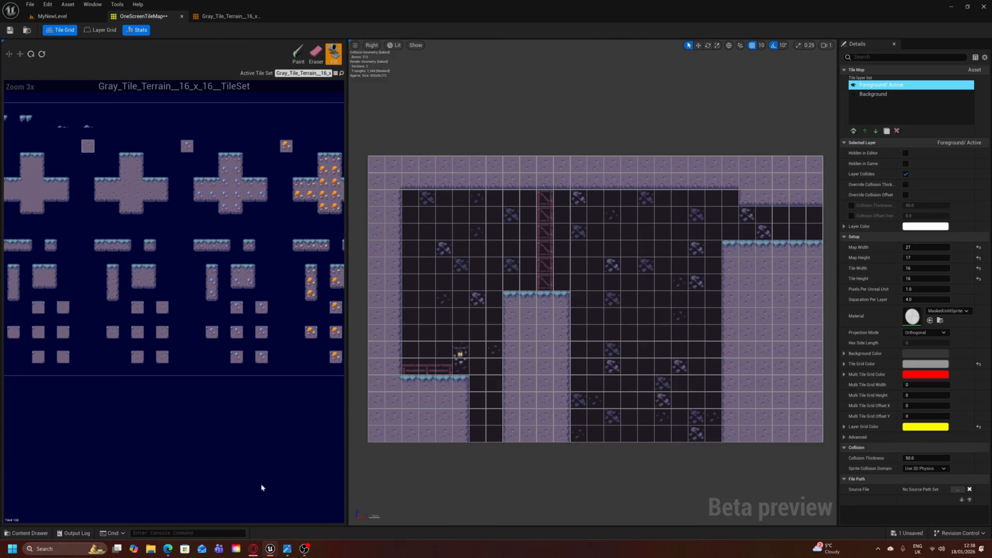
pyautogui.click(287, 548)
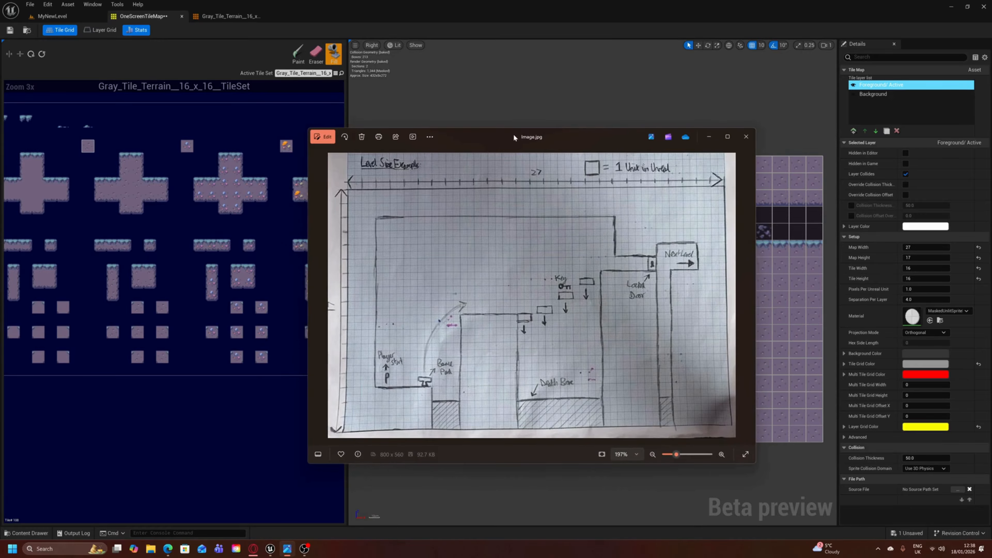
pyautogui.moveTo(514, 136); pyautogui.dragTo(261, 58)
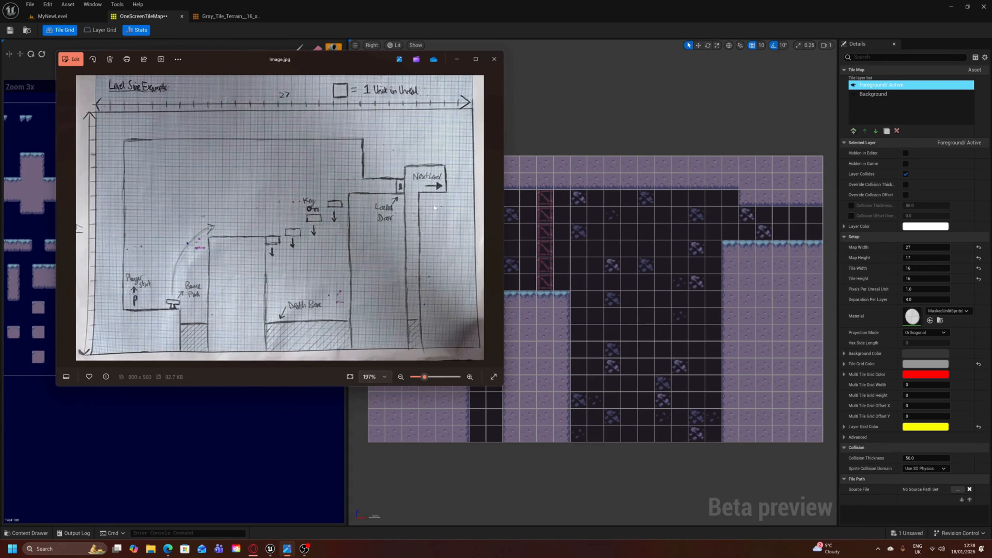
pyautogui.moveTo(361, 62); pyautogui.dragTo(337, 175)
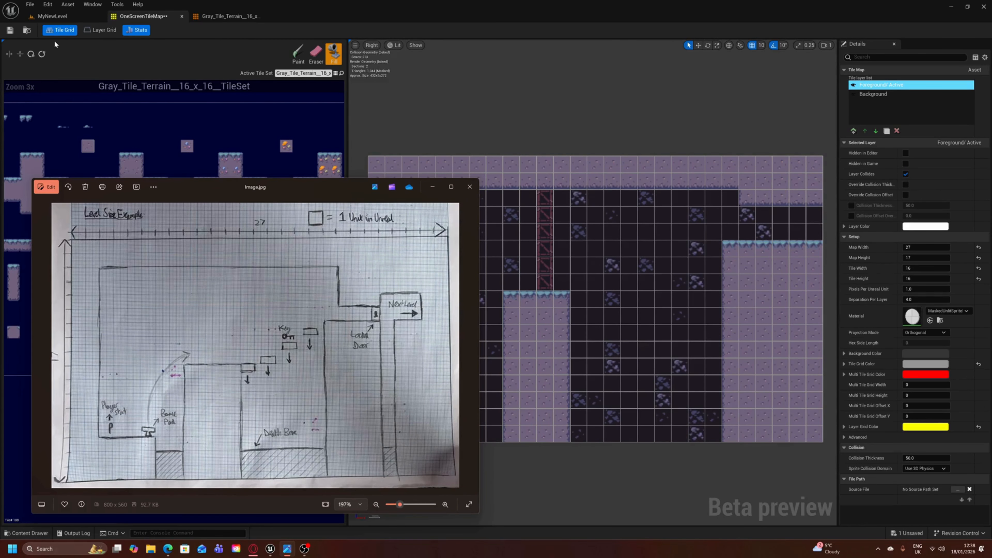
# - Toggle the tile grid display on the map to compare the view with and without it, leaving it on
pyautogui.click(61, 32)
pyautogui.click(61, 32)
pyautogui.click(61, 31)
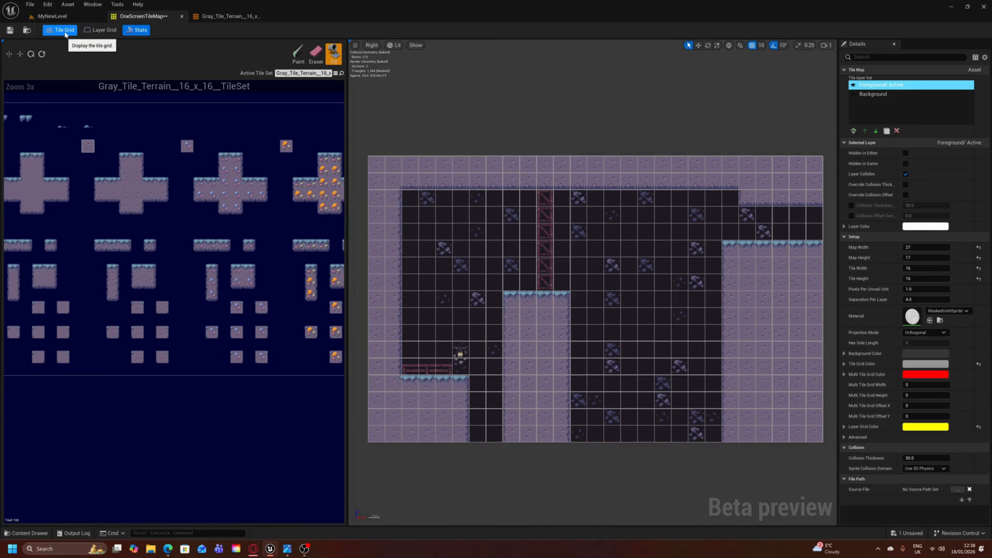
pyautogui.click(65, 35)
pyautogui.click(65, 34)
pyautogui.click(64, 34)
pyautogui.click(64, 34)
pyautogui.moveTo(733, 272); pyautogui.dragTo(715, 250, button='right')
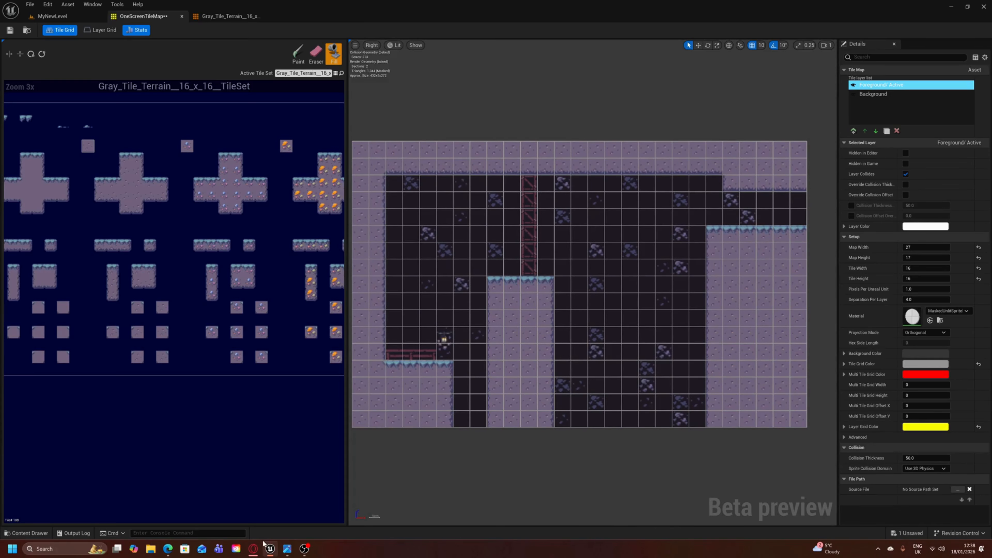
# - Bring back the level sketch beside the map and compare the wide pit and the surrounding walls with the drawing
pyautogui.click(287, 548)
pyautogui.moveTo(311, 189); pyautogui.dragTo(327, 99)
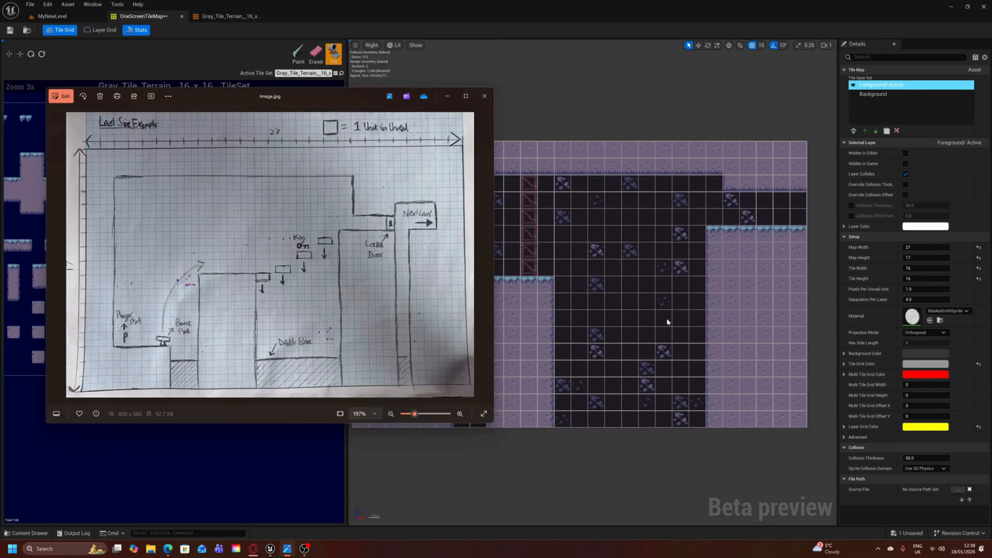
pyautogui.moveTo(667, 319); pyautogui.dragTo(621, 321, button='right')
pyautogui.moveTo(739, 277); pyautogui.dragTo(661, 288, button='right')
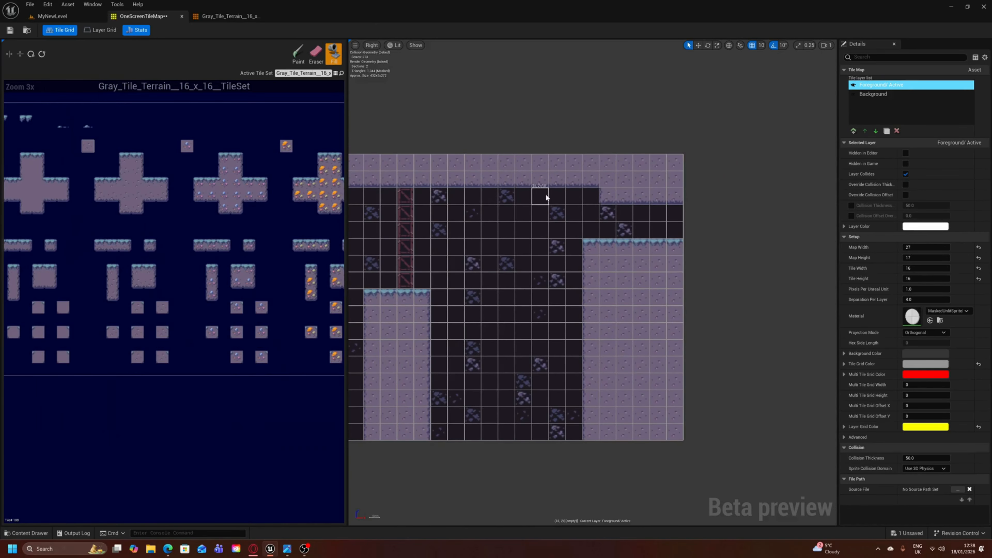
pyautogui.moveTo(602, 336); pyautogui.dragTo(678, 310, button='right')
pyautogui.moveTo(491, 317); pyautogui.dragTo(540, 354, button='right')
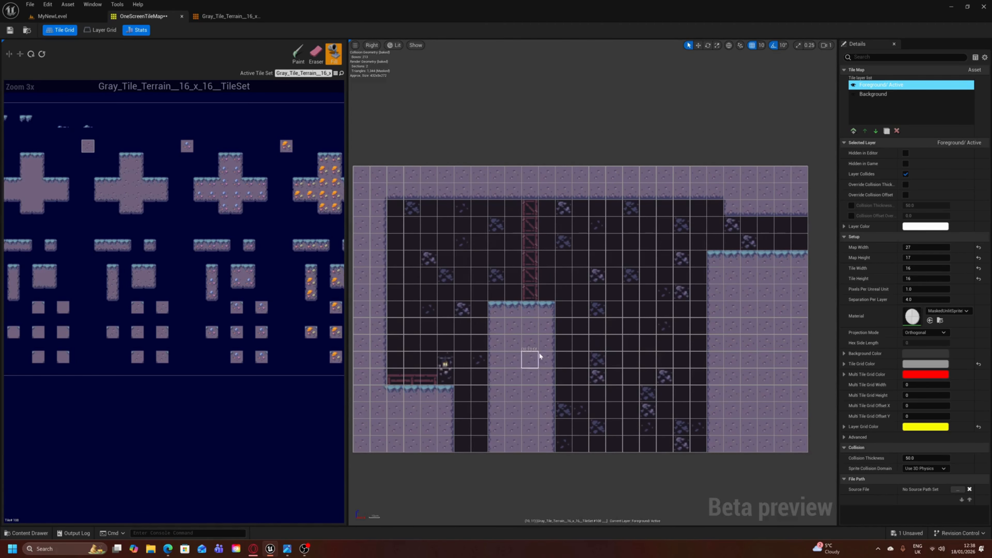
# - Check the level sketch again against the map's central pillar and the open area for the falling platforms
pyautogui.click(292, 553)
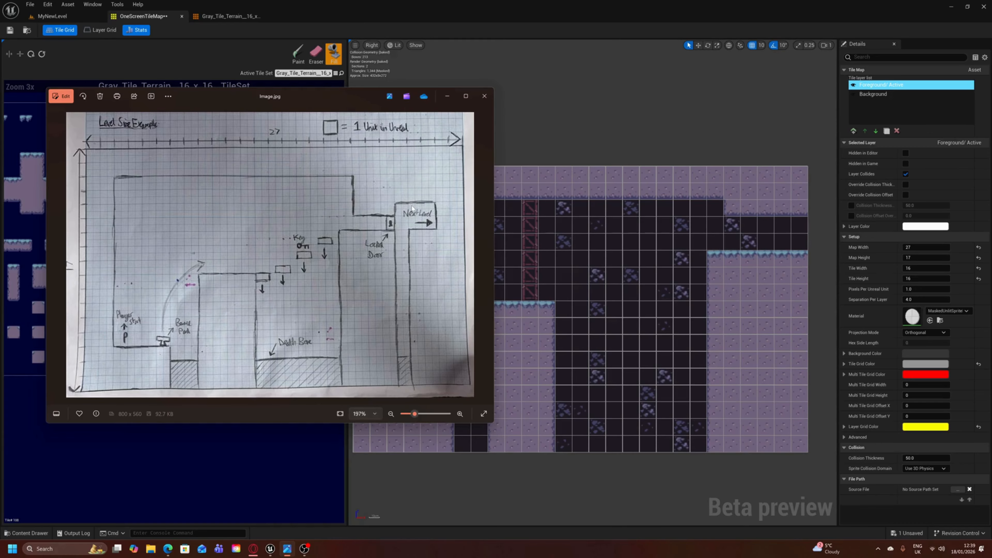
pyautogui.moveTo(508, 224); pyautogui.dragTo(547, 237, button='right')
pyautogui.moveTo(646, 284); pyautogui.dragTo(609, 275, button='right')
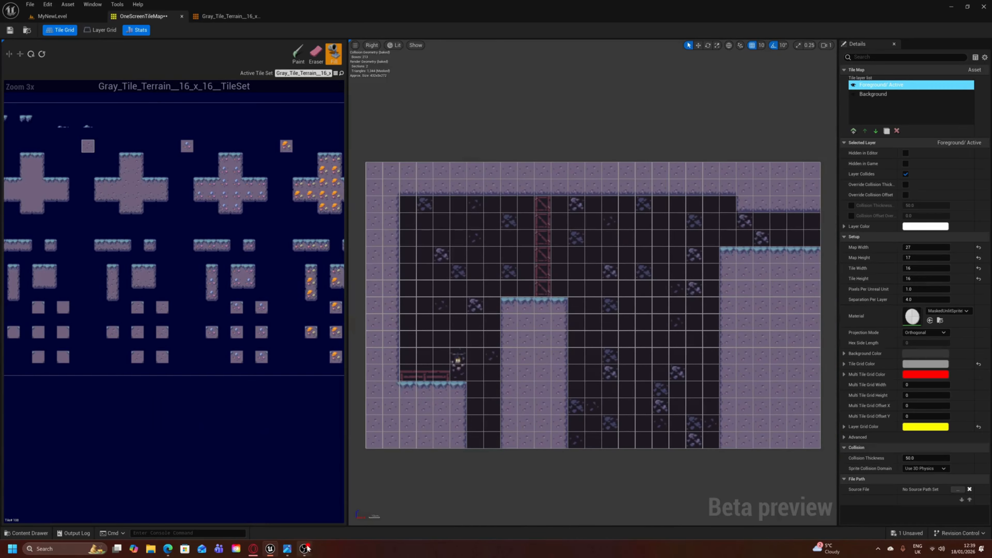
pyautogui.click(287, 491)
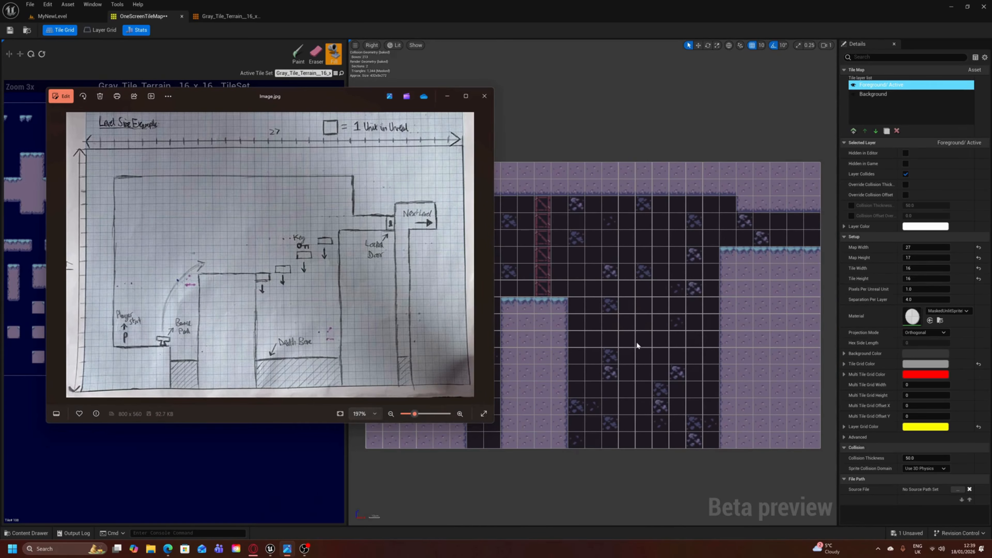
pyautogui.moveTo(584, 340); pyautogui.dragTo(636, 330, button='right')
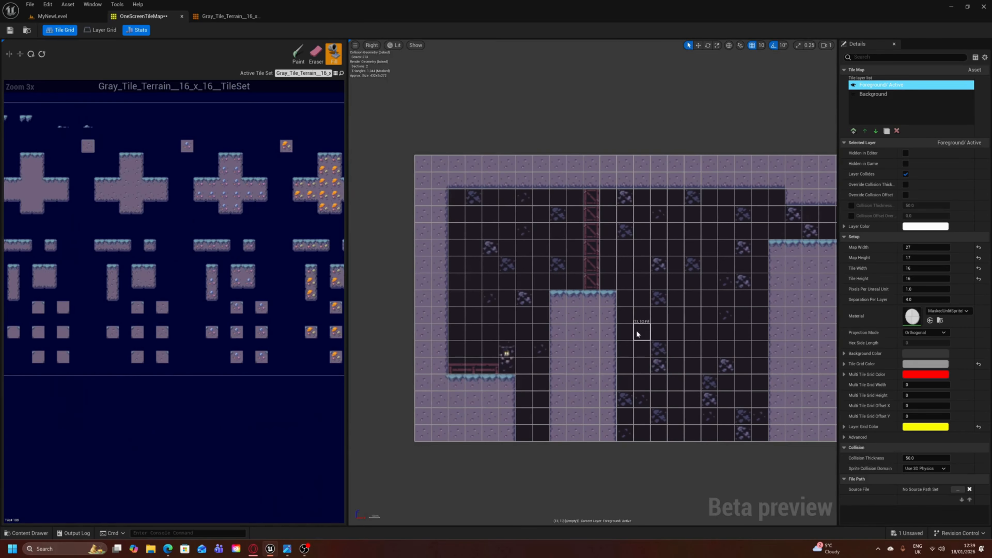
pyautogui.click(305, 549)
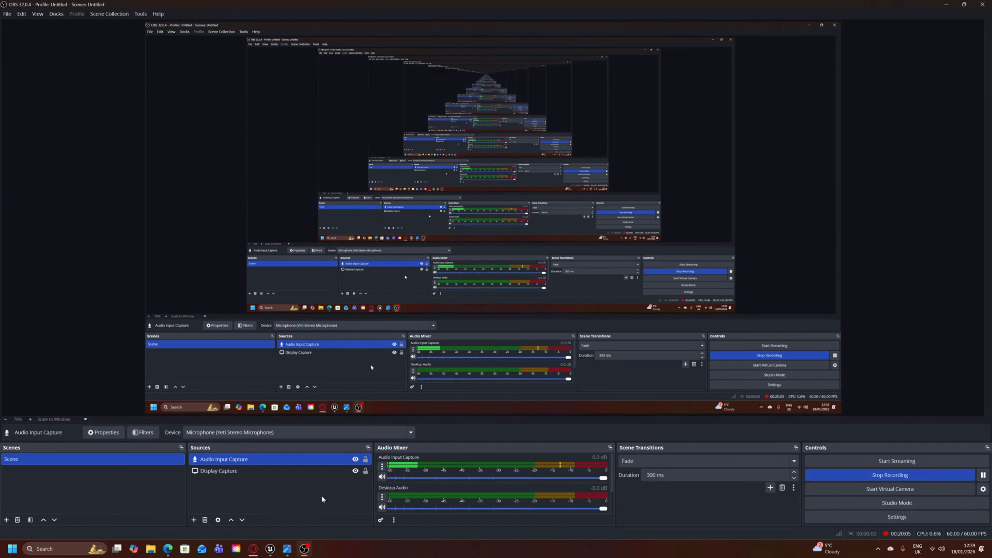
pyautogui.click(304, 548)
# - Reopen the level sketch beside the map and compare the death box pits and the player start ledge
pyautogui.click(284, 551)
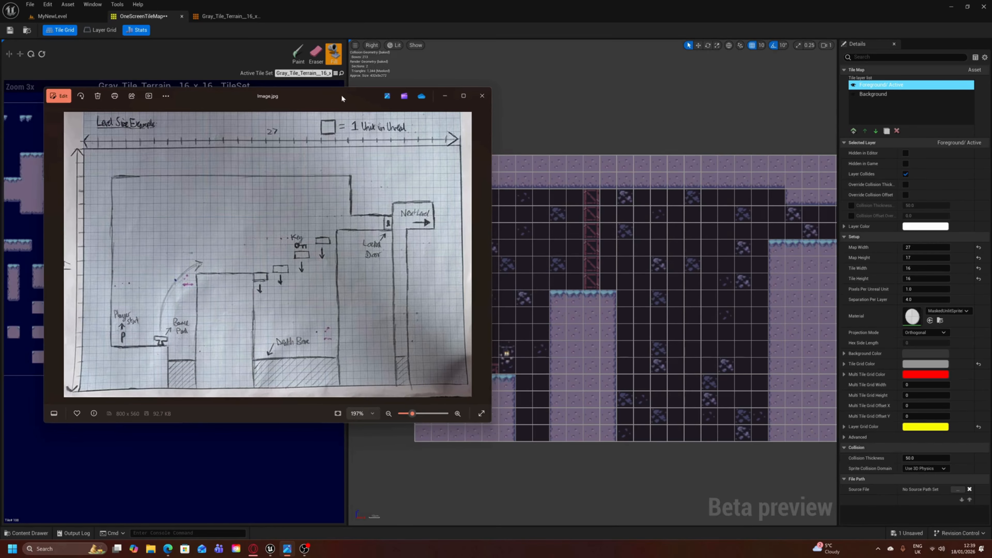
pyautogui.moveTo(341, 94); pyautogui.dragTo(296, 71)
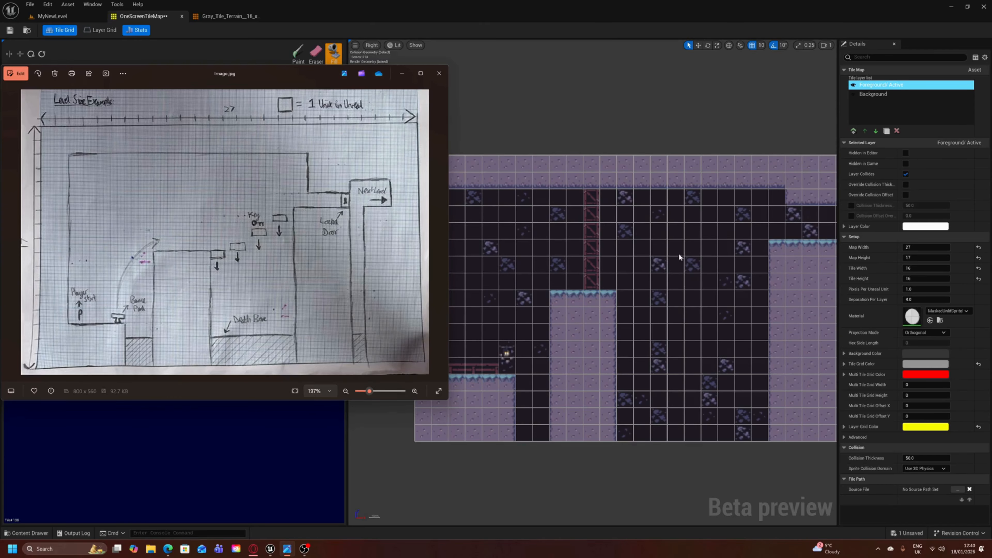
pyautogui.moveTo(680, 305); pyautogui.dragTo(642, 304, button='right')
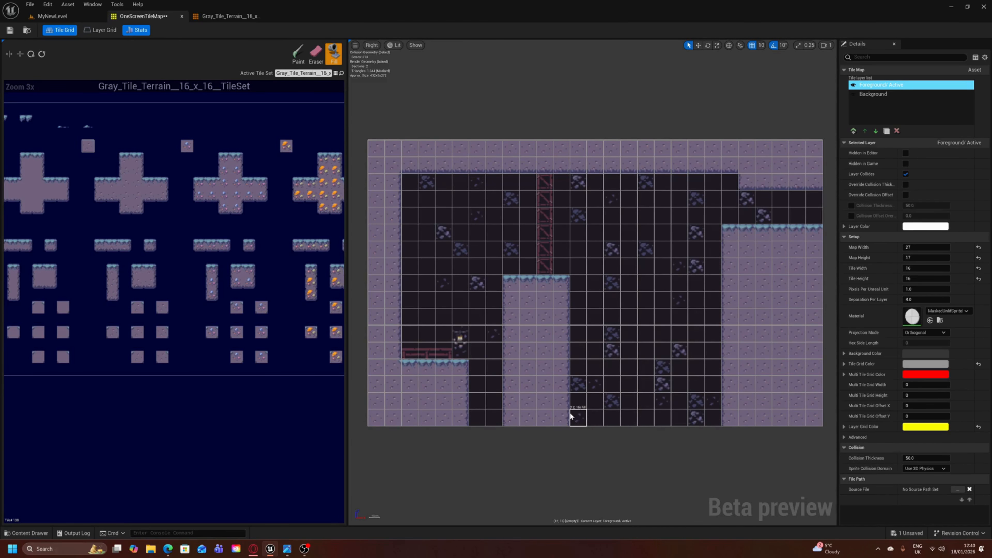
pyautogui.moveTo(621, 381)
pyautogui.mouseDown(button='right')
pyautogui.moveTo(602, 404)
pyautogui.moveTo(614, 383)
pyautogui.mouseUp(button='right')
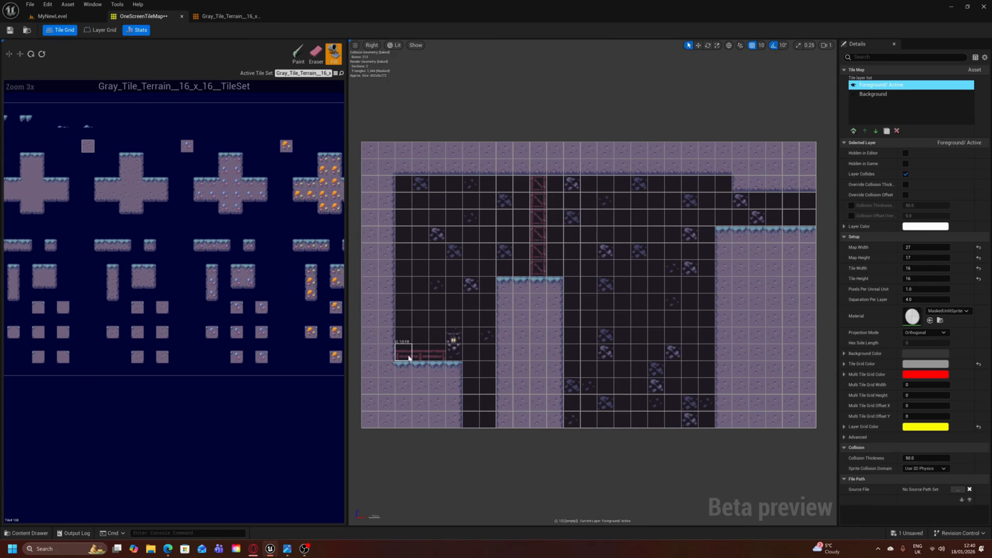
pyautogui.moveTo(408, 357); pyautogui.dragTo(369, 380, button='right')
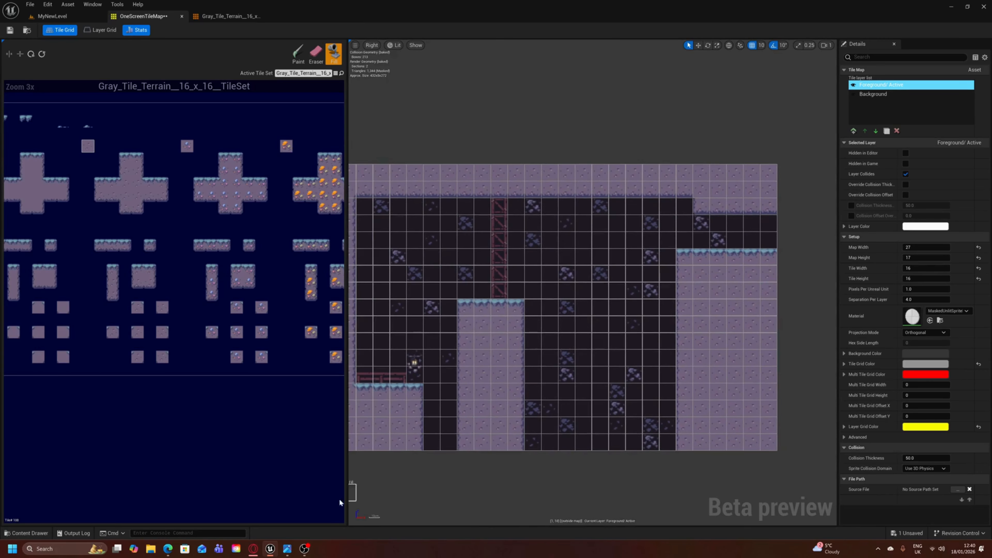
# - Compare the sketch's locked door and next level exit with the corridor at the map's far end
pyautogui.click(287, 548)
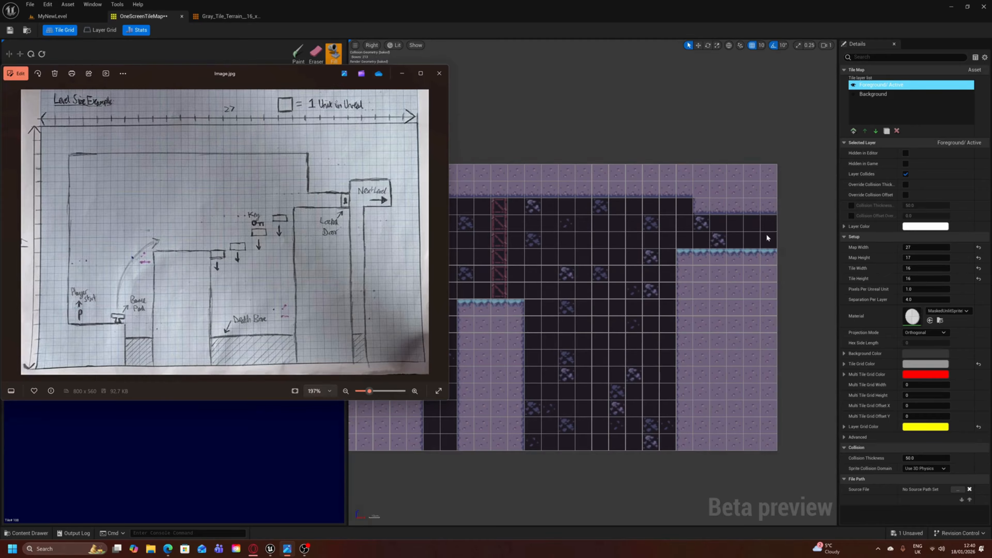
pyautogui.click(780, 260)
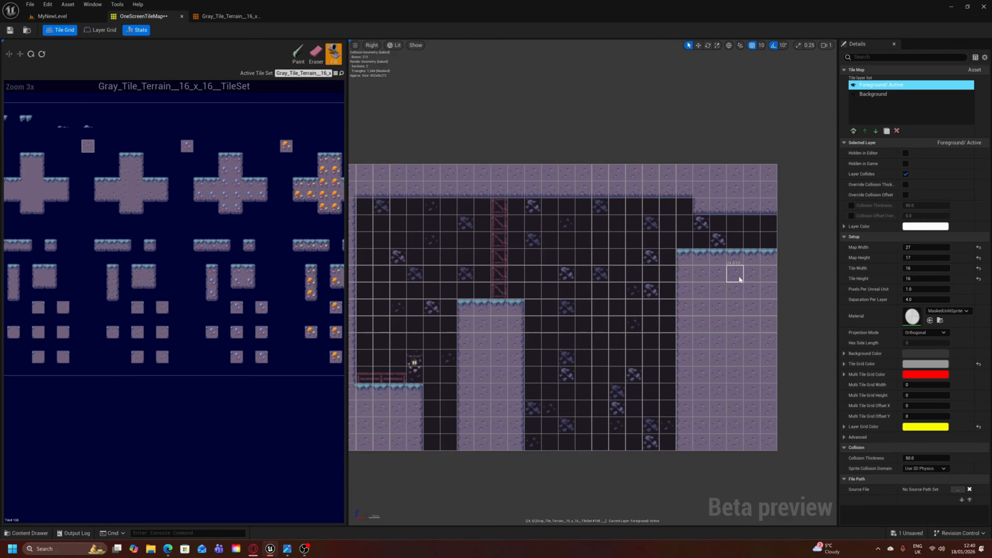
pyautogui.moveTo(620, 317); pyautogui.dragTo(618, 337, button='right')
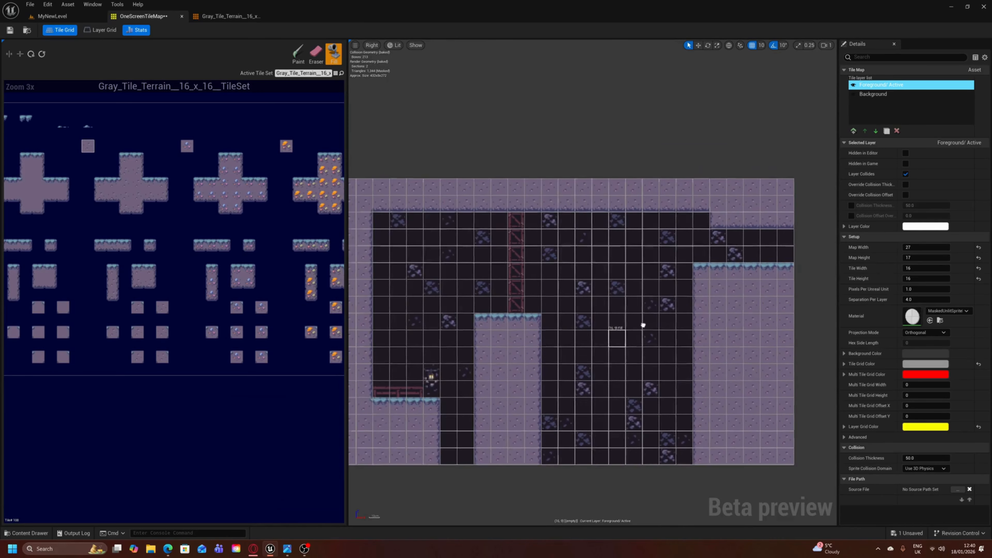
pyautogui.moveTo(698, 312); pyautogui.dragTo(676, 308, button='right')
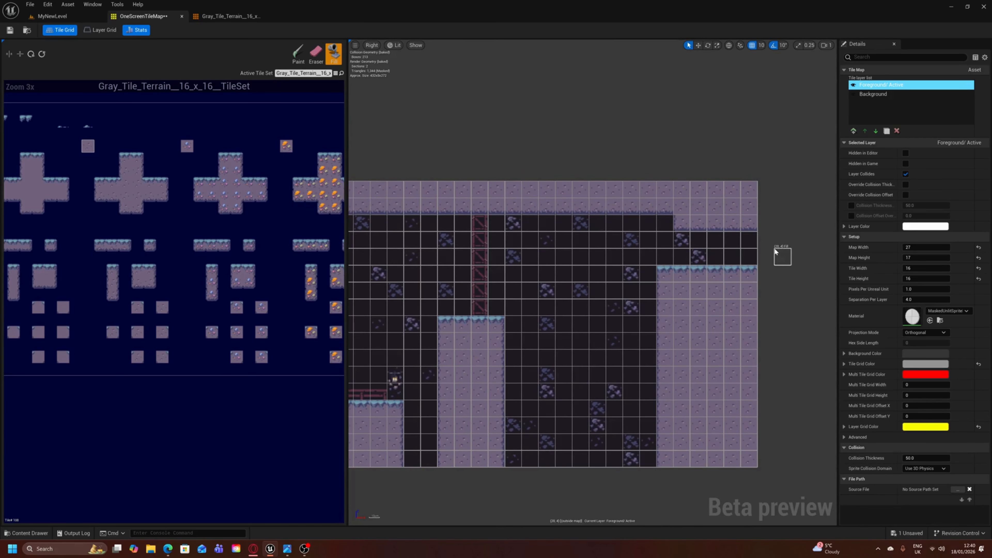
pyautogui.moveTo(735, 256); pyautogui.dragTo(781, 275, button='right')
pyautogui.moveTo(639, 348); pyautogui.dragTo(725, 361, button='right')
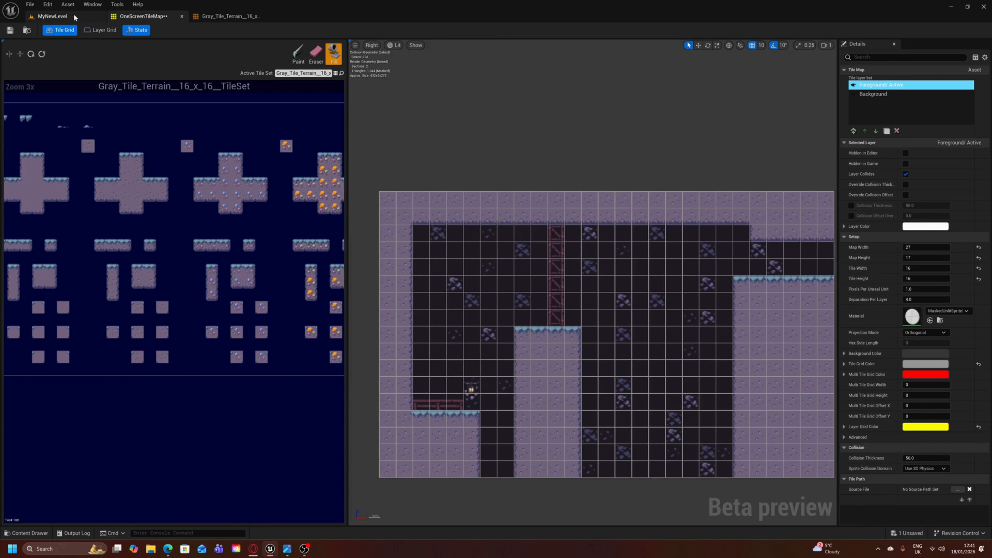
# - Save the finished OneScreenTileMap tile map
pyautogui.click(10, 29)
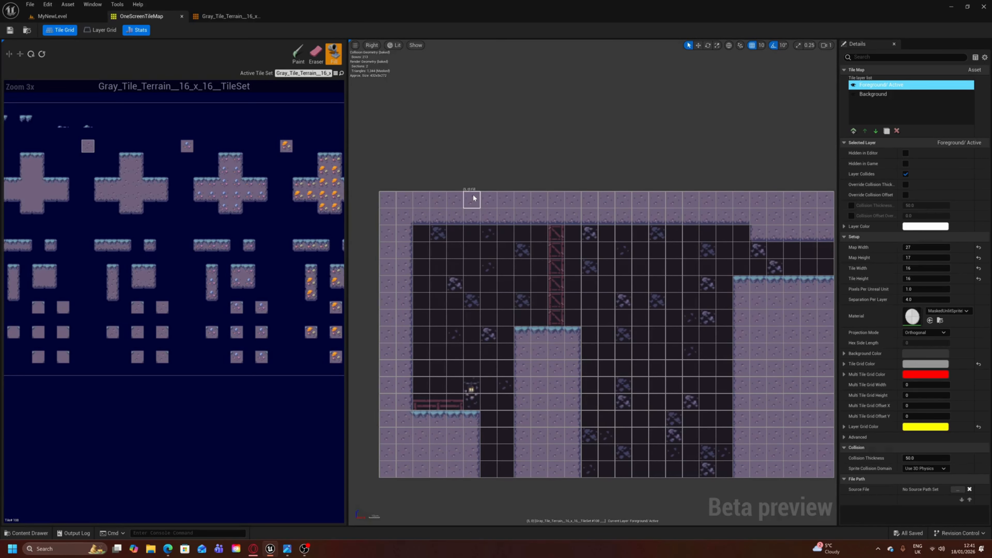
pyautogui.moveTo(569, 273); pyautogui.dragTo(548, 260, button='right')
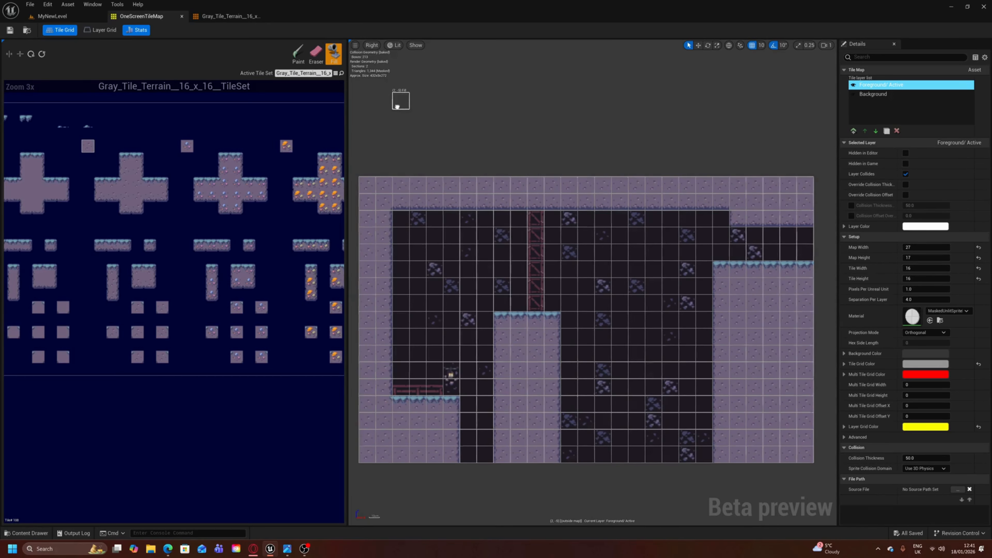
# - Place the OneScreenTileMap tile map in MyNewLevel and raise it to a Z location of 250
pyautogui.moveTo(397, 110); pyautogui.dragTo(413, 104, button='right')
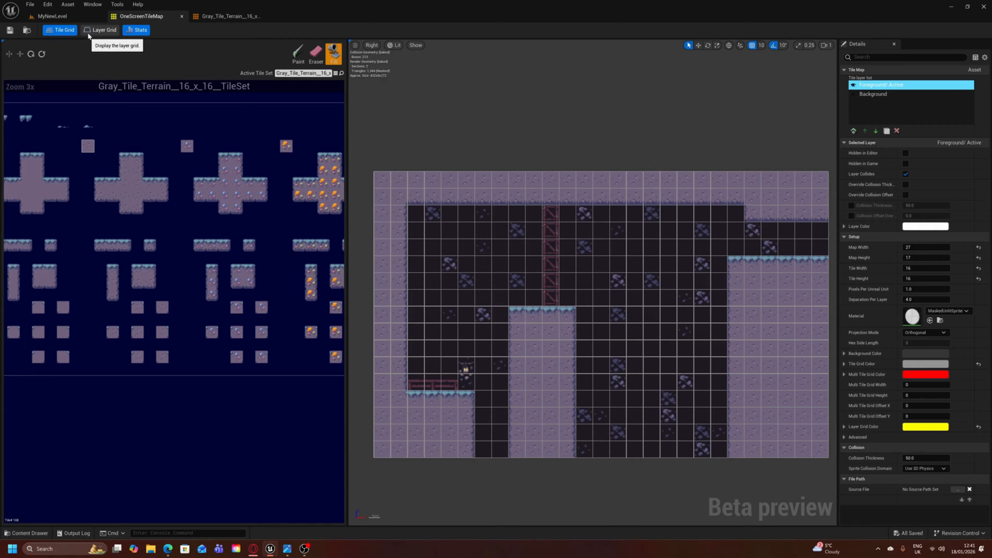
pyautogui.click(74, 18)
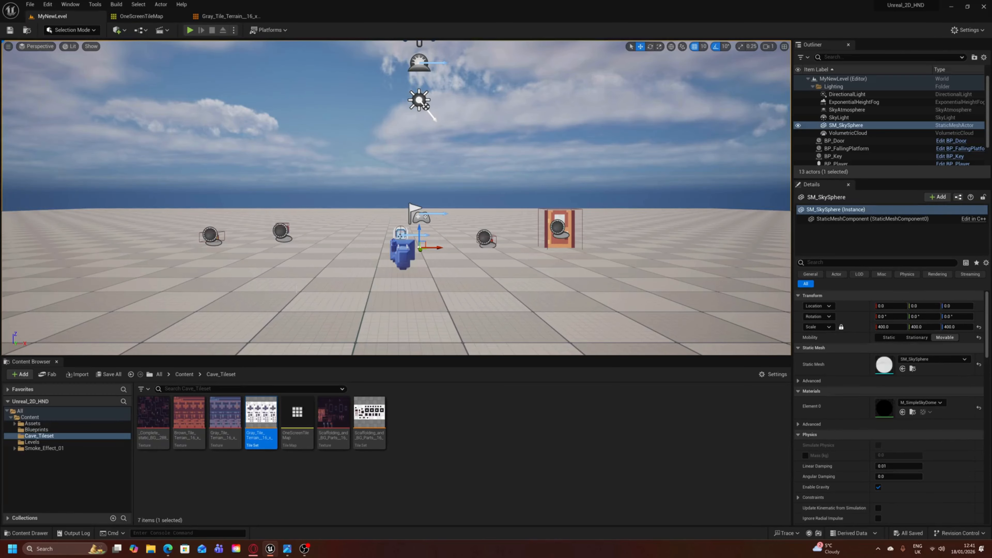
pyautogui.moveTo(345, 251); pyautogui.dragTo(384, 230, button='right')
pyautogui.press('w')
pyautogui.press('s')
pyautogui.press('s')
pyautogui.press('w')
pyautogui.press('s')
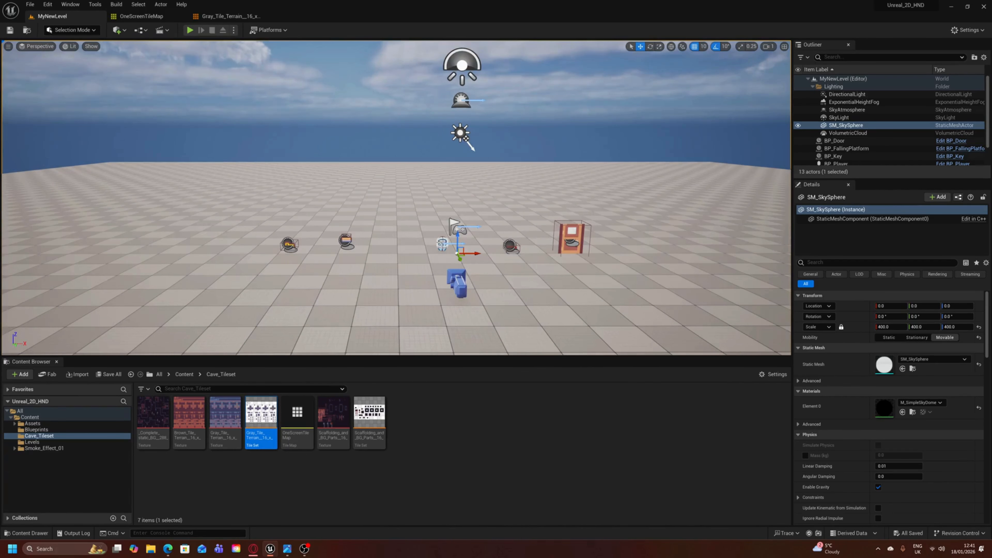
pyautogui.rightClick(427, 266)
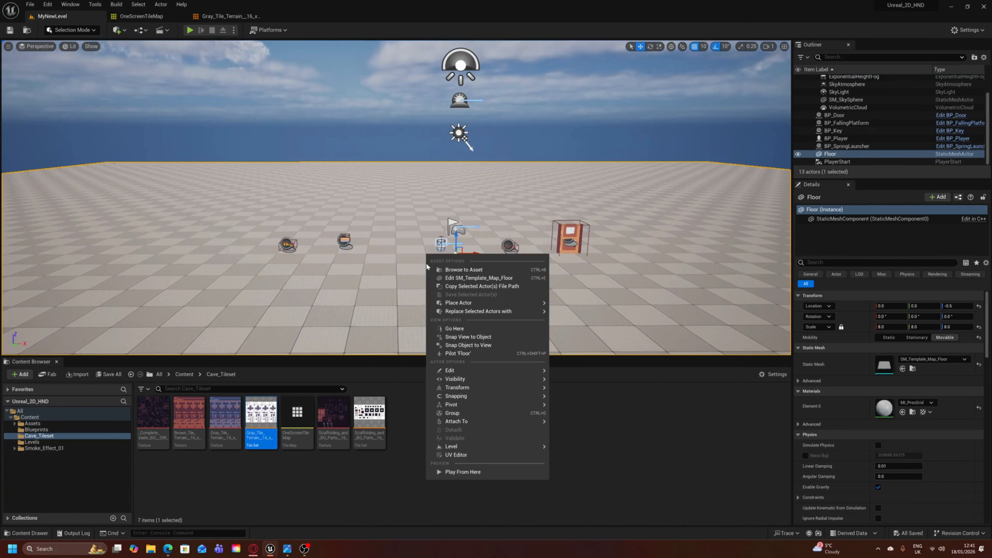
pyautogui.click(399, 487)
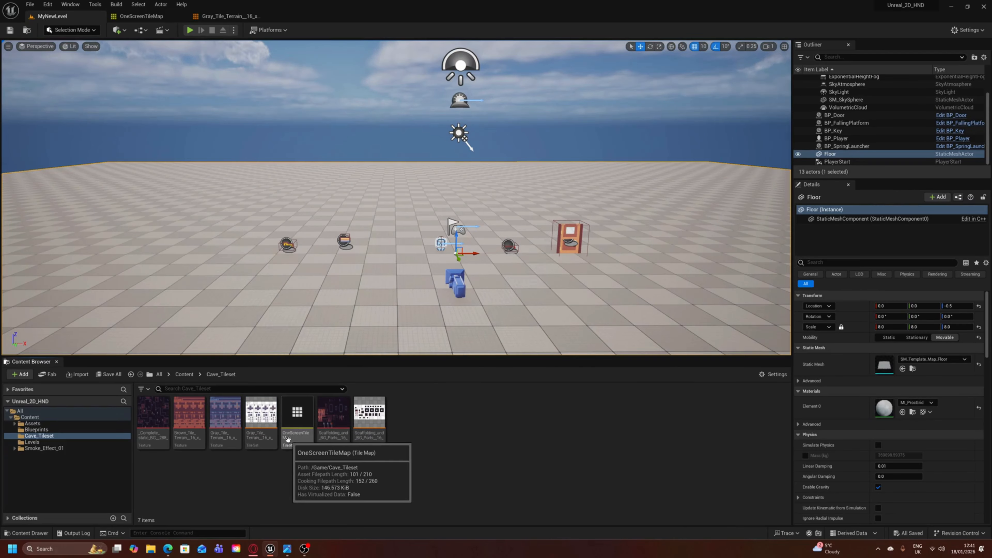
pyautogui.moveTo(288, 439); pyautogui.dragTo(363, 265)
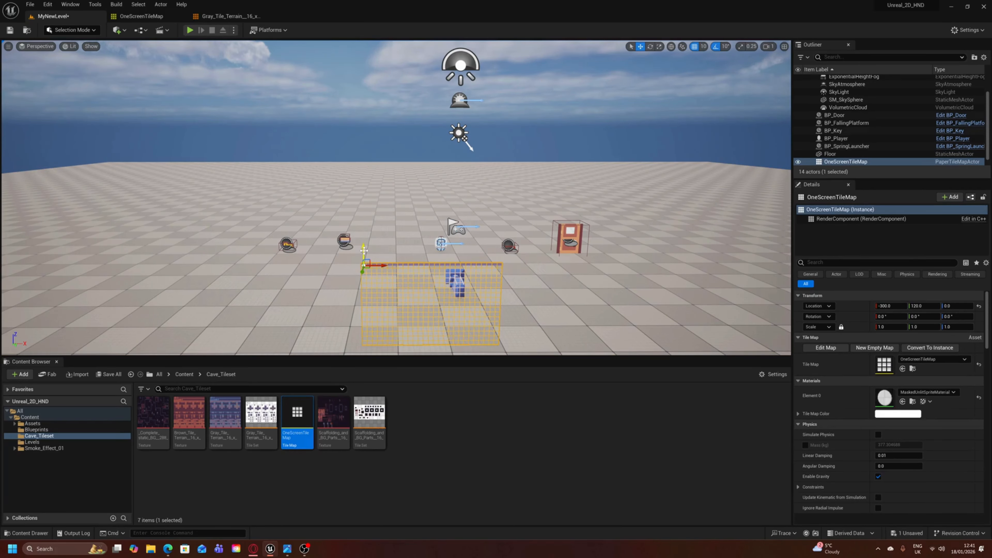
pyautogui.moveTo(364, 250); pyautogui.dragTo(363, 169)
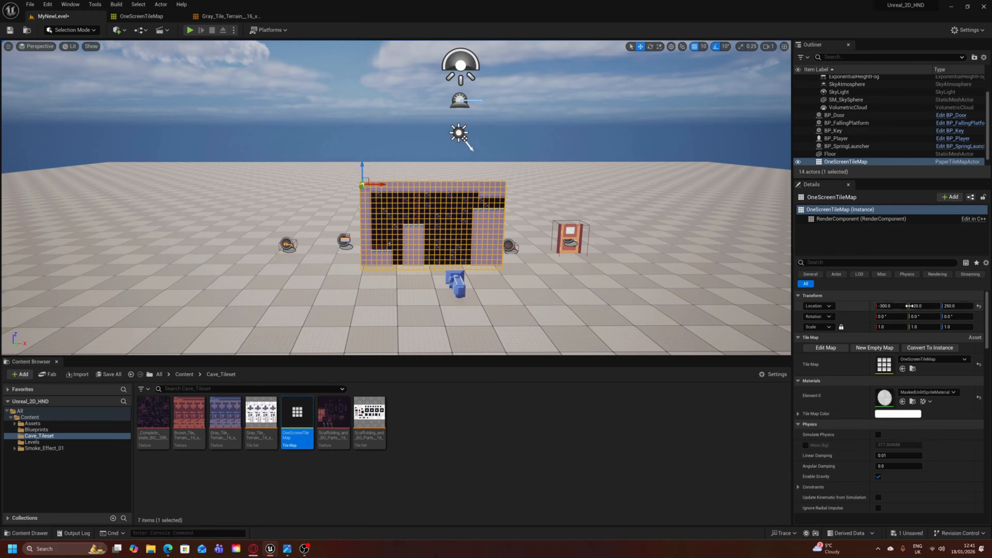
# - Try the tile map at a Y location of 390 and check its depth against the other actors from the side
pyautogui.click(924, 307)
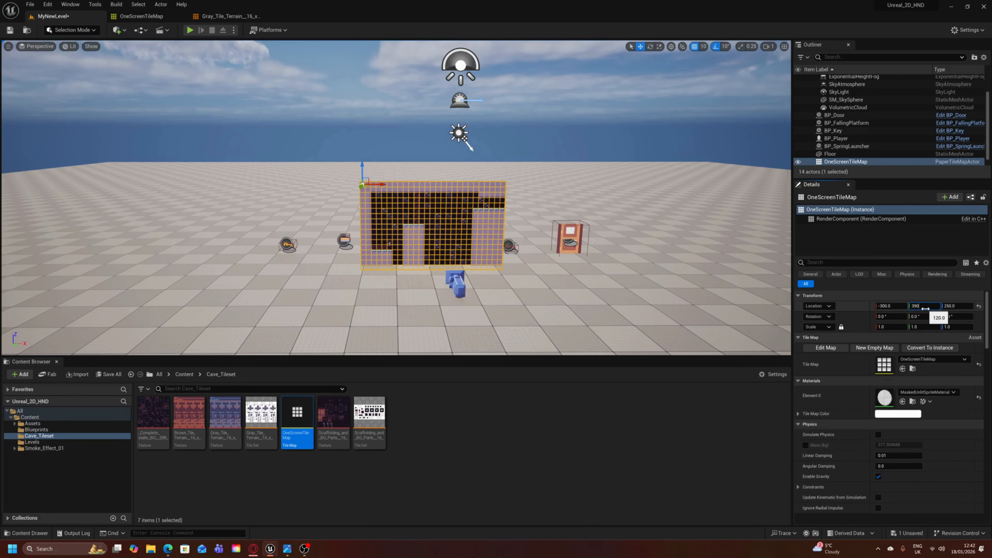
pyautogui.press('Return')
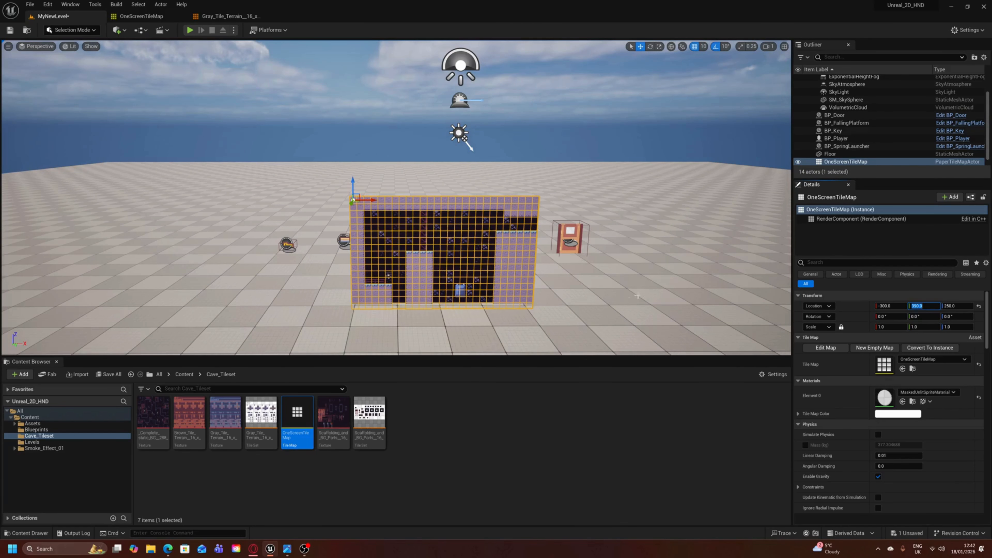
pyautogui.press('a')
pyautogui.moveTo(637, 296); pyautogui.dragTo(743, 289, button='right')
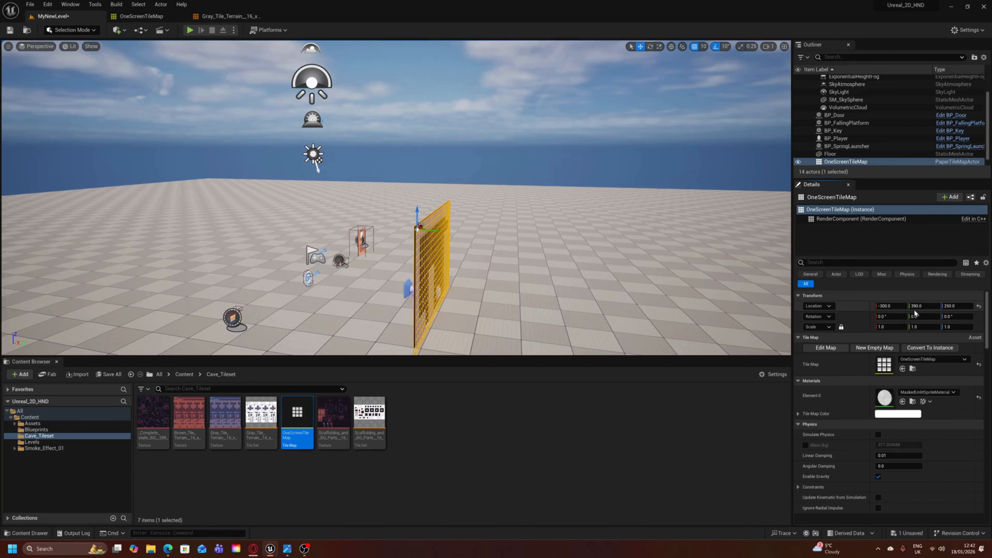
# - Set the tile map's Y location to 0
pyautogui.click(922, 305)
pyautogui.write('0')
pyautogui.press('Return')
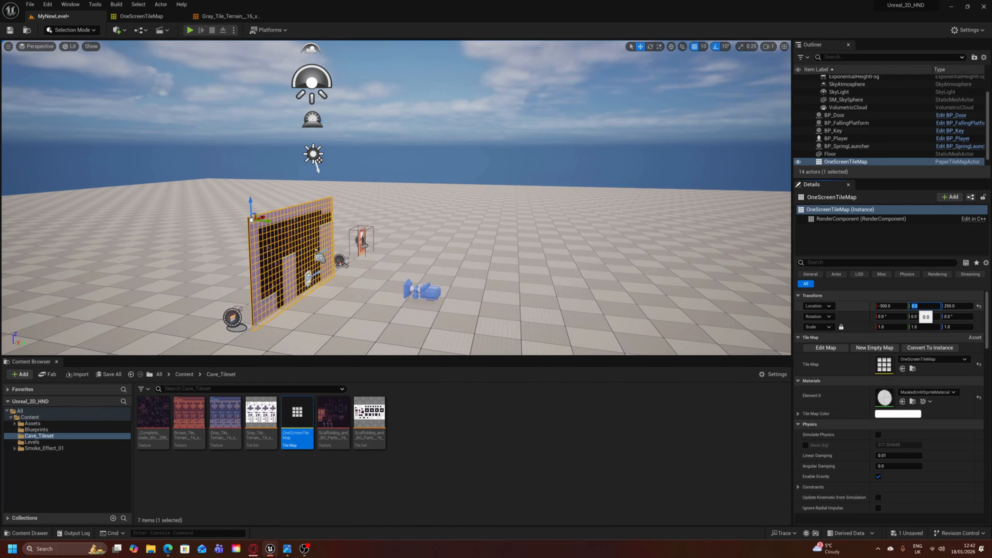
# - Examine the tile map's alignment and size relative to the player and the other actors in the level
pyautogui.press('d')
pyautogui.press('w')
pyautogui.moveTo(401, 242); pyautogui.dragTo(286, 258, button='right')
pyautogui.press('s')
pyautogui.press('d')
pyautogui.press('s')
pyautogui.press('w')
pyautogui.moveTo(469, 251); pyautogui.dragTo(455, 265, button='right')
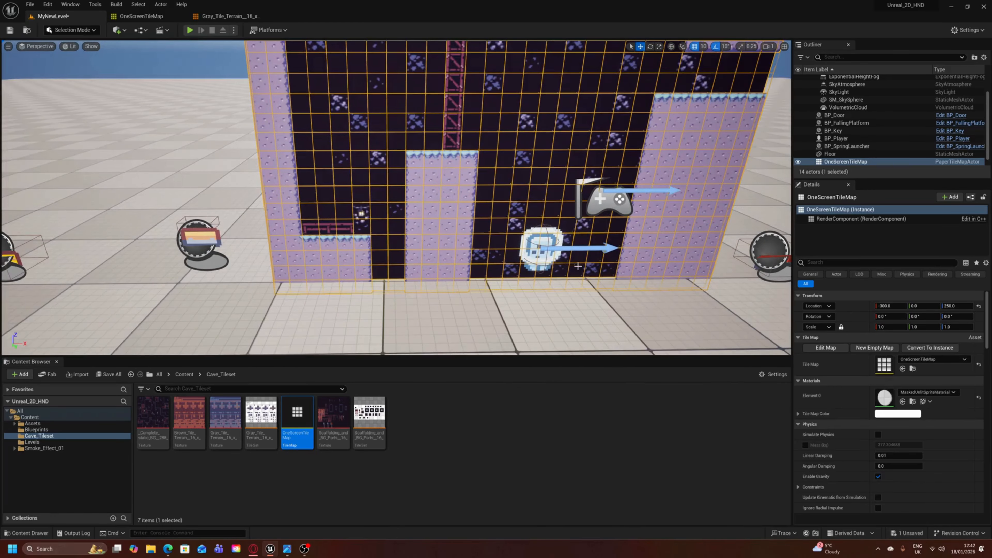
pyautogui.moveTo(578, 266)
pyautogui.mouseDown(button='right')
pyautogui.moveTo(569, 289)
pyautogui.moveTo(581, 269)
pyautogui.mouseUp(button='right')
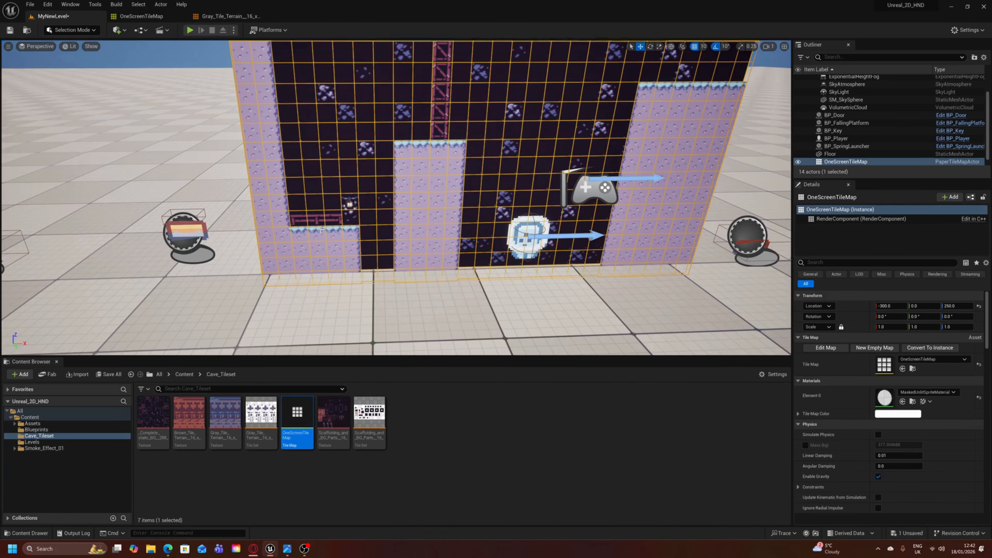
pyautogui.moveTo(379, 243)
pyautogui.mouseDown(button='right')
pyautogui.moveTo(381, 197)
pyautogui.moveTo(380, 228)
pyautogui.mouseUp(button='right')
pyautogui.press('s')
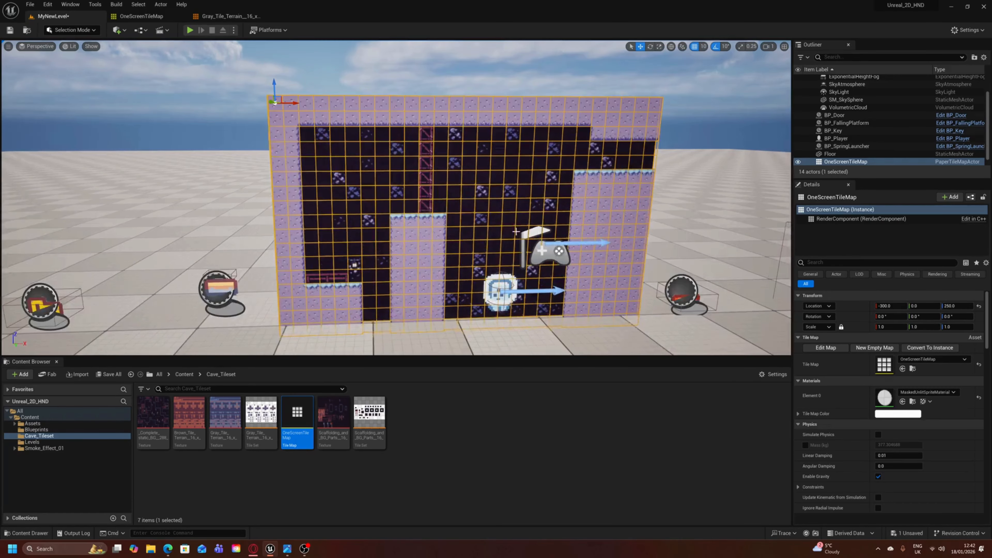
# - Scale the tile map uniformly to 5 on all axes
pyautogui.scroll(-10, 492, 226)
pyautogui.moveTo(702, 253)
pyautogui.mouseDown(button='right')
pyautogui.moveTo(711, 230)
pyautogui.moveTo(704, 268)
pyautogui.mouseUp(button='right')
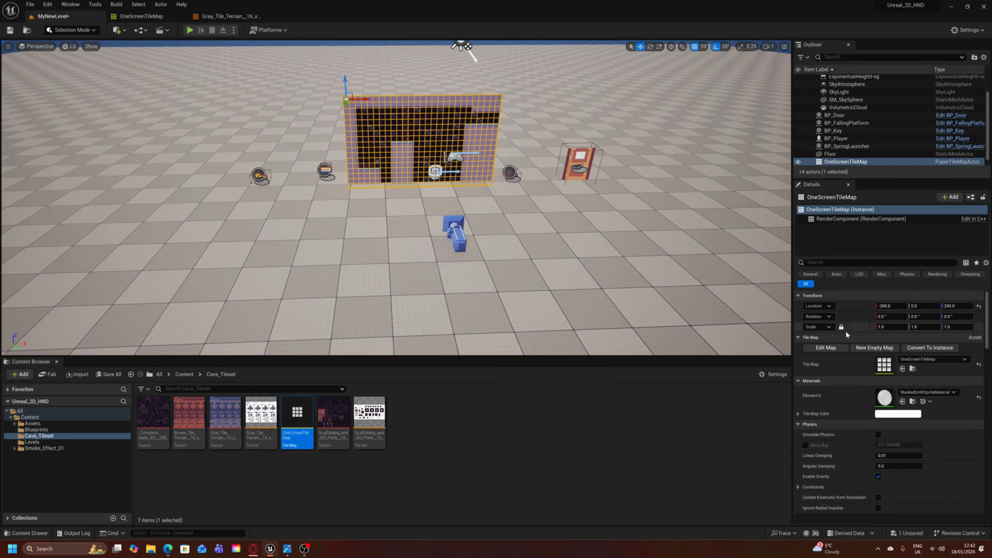
pyautogui.click(881, 328)
pyautogui.write('5')
pyautogui.press('Return')
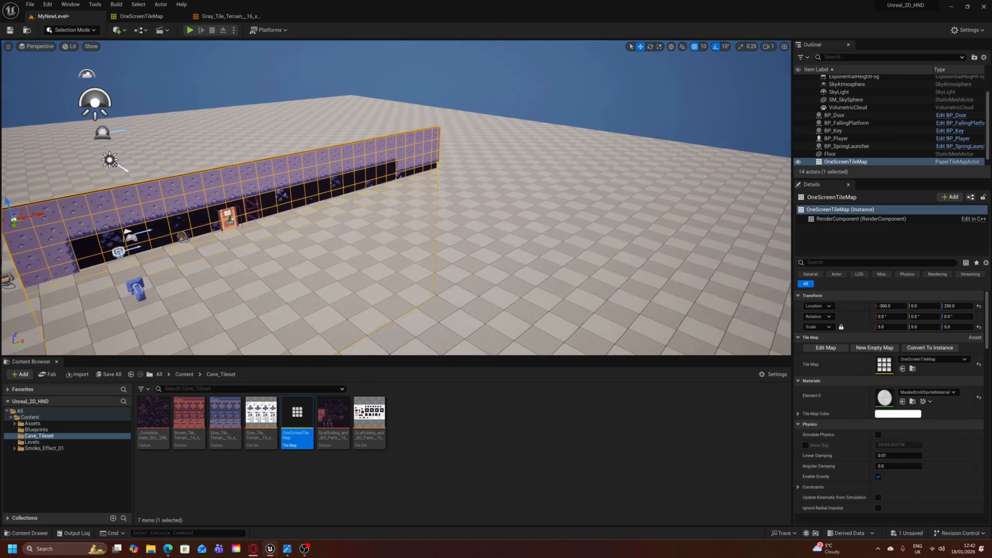
# - Raise the enlarged tile map to Z 1320 so its base meets the floor, and shift it along X to -990
pyautogui.press('f')
pyautogui.moveTo(300, 141); pyautogui.dragTo(289, 44)
pyautogui.press('f')
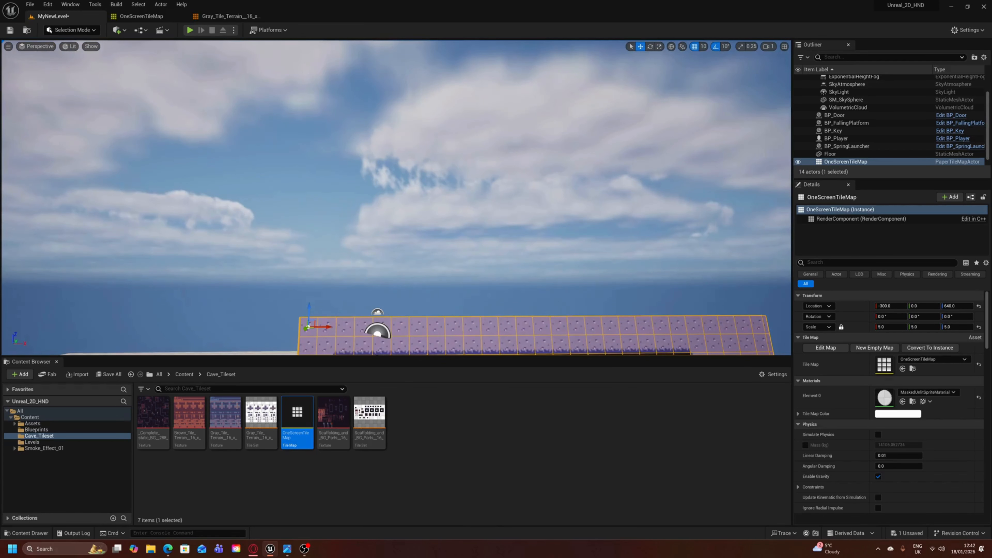
pyautogui.moveTo(296, 185); pyautogui.dragTo(294, 52)
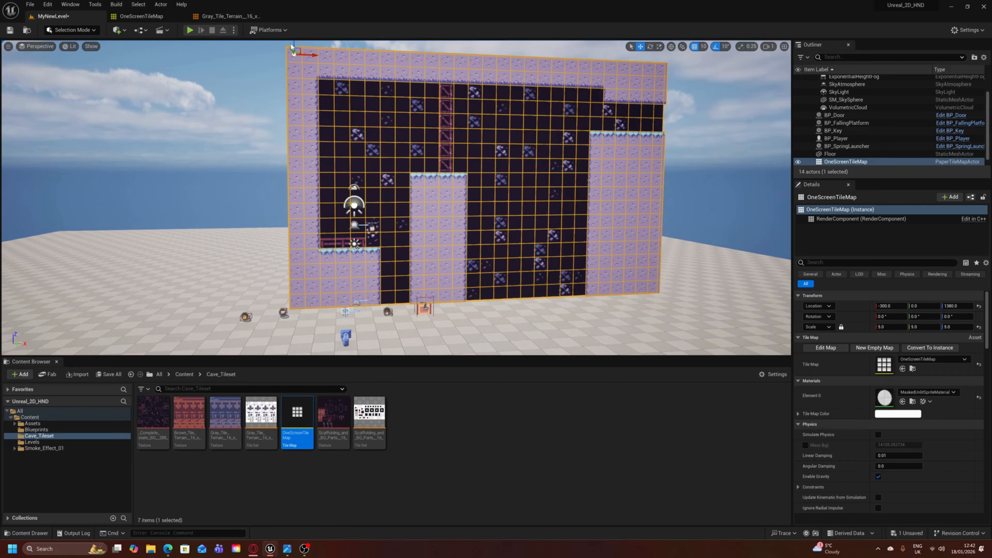
pyautogui.moveTo(293, 42)
pyautogui.mouseDown(button='right')
pyautogui.moveTo(276, 21)
pyautogui.moveTo(282, 55)
pyautogui.moveTo(276, 38)
pyautogui.mouseUp(button='right')
pyautogui.press('s')
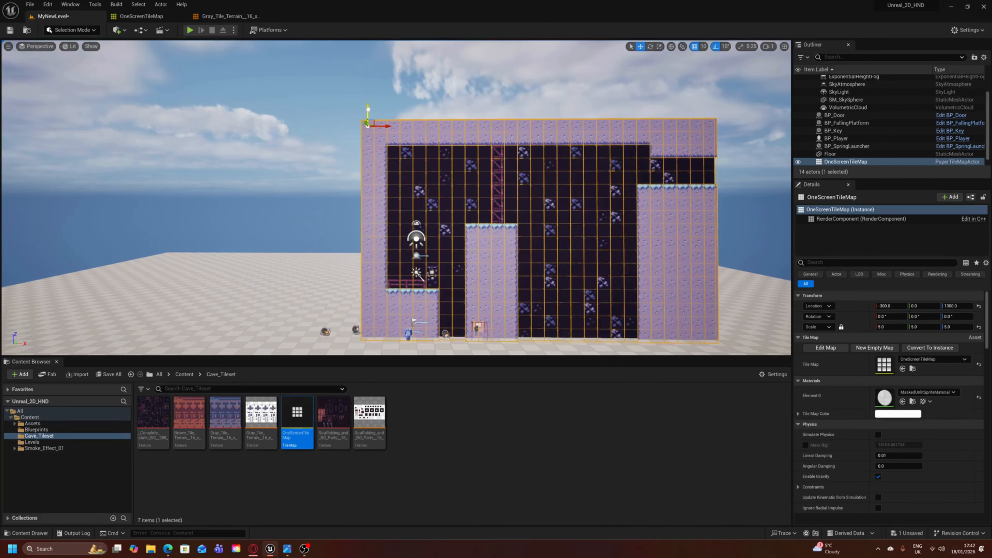
pyautogui.moveTo(368, 105); pyautogui.dragTo(369, 59, button='right')
pyautogui.press('w')
pyautogui.press('w')
pyautogui.press('s')
pyautogui.moveTo(367, 129); pyautogui.dragTo(366, 167, button='right')
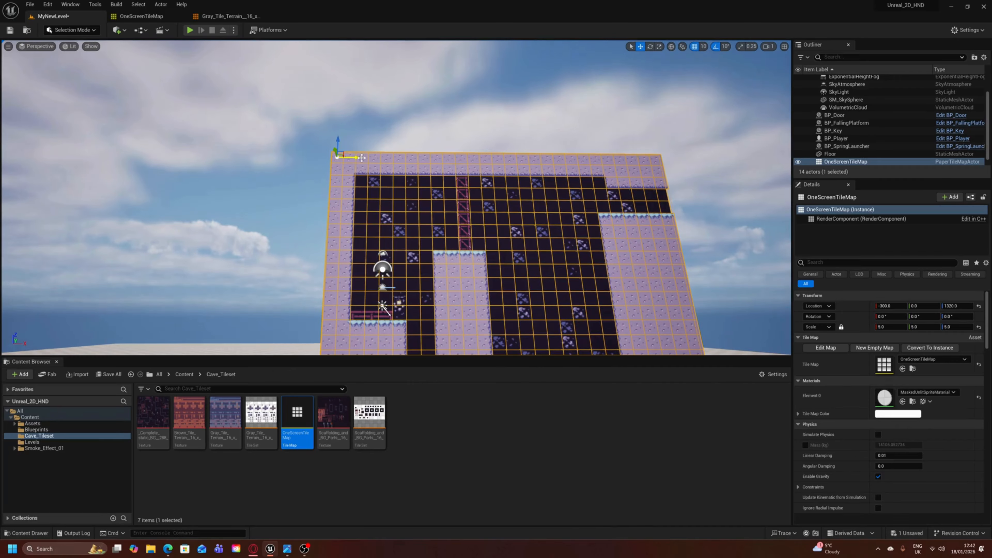
pyautogui.moveTo(356, 158); pyautogui.dragTo(245, 155)
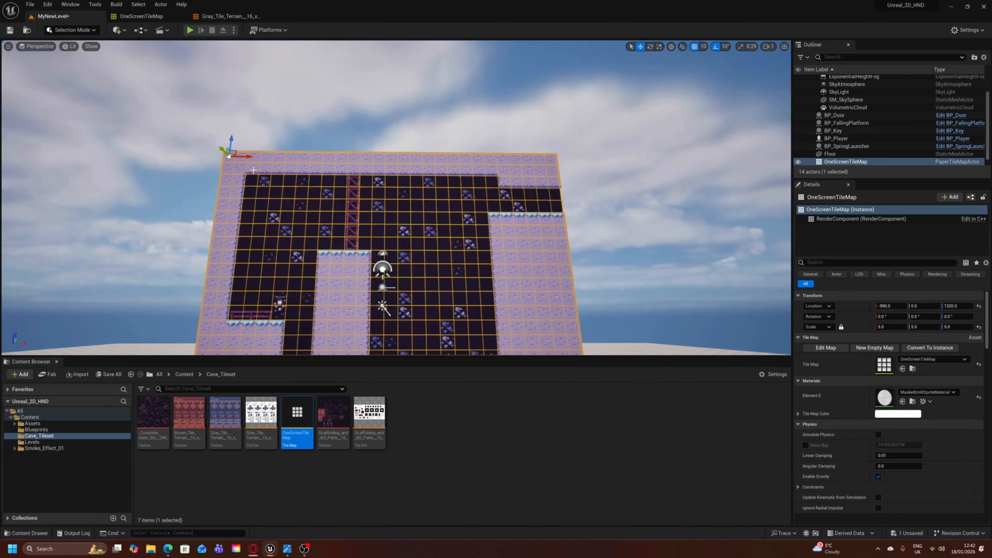
# - Move BP_Player onto the tile map's start ledge at X -820 and Z 394
pyautogui.moveTo(246, 154); pyautogui.dragTo(227, 203, button='right')
pyautogui.press('w')
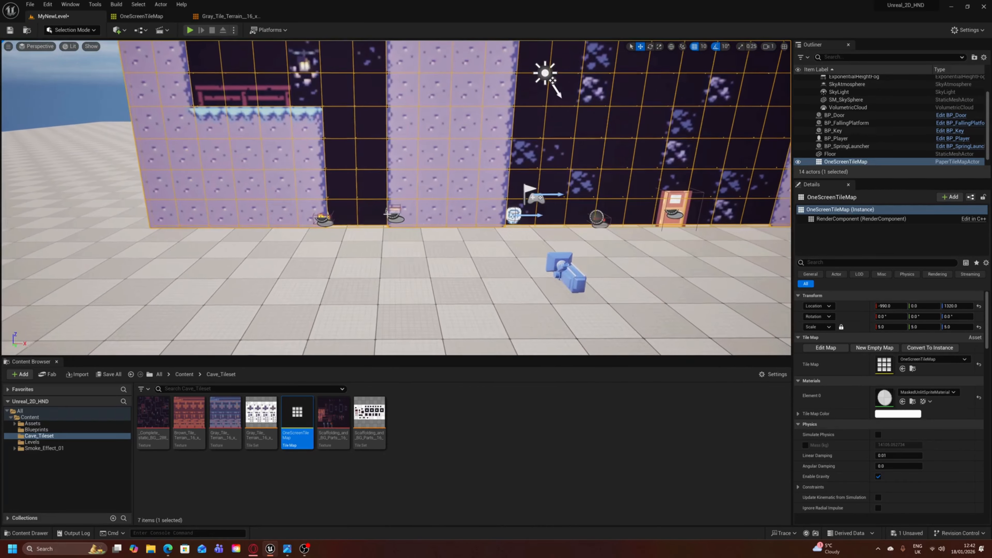
pyautogui.click(513, 214)
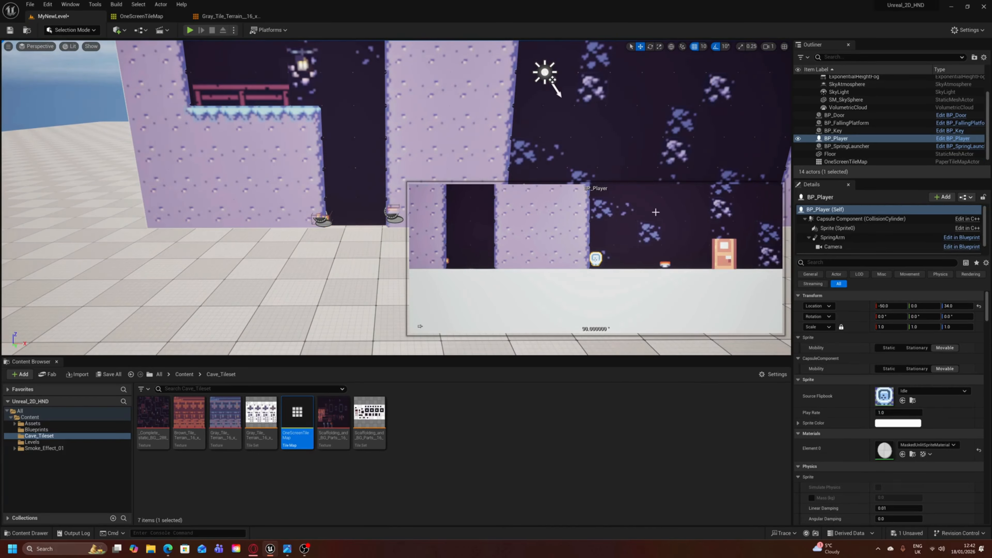
pyautogui.press('s')
pyautogui.moveTo(585, 168)
pyautogui.mouseDown(button='right')
pyautogui.moveTo(641, 169)
pyautogui.moveTo(625, 199)
pyautogui.moveTo(589, 170)
pyautogui.mouseUp(button='right')
pyautogui.moveTo(380, 167); pyautogui.dragTo(213, 127)
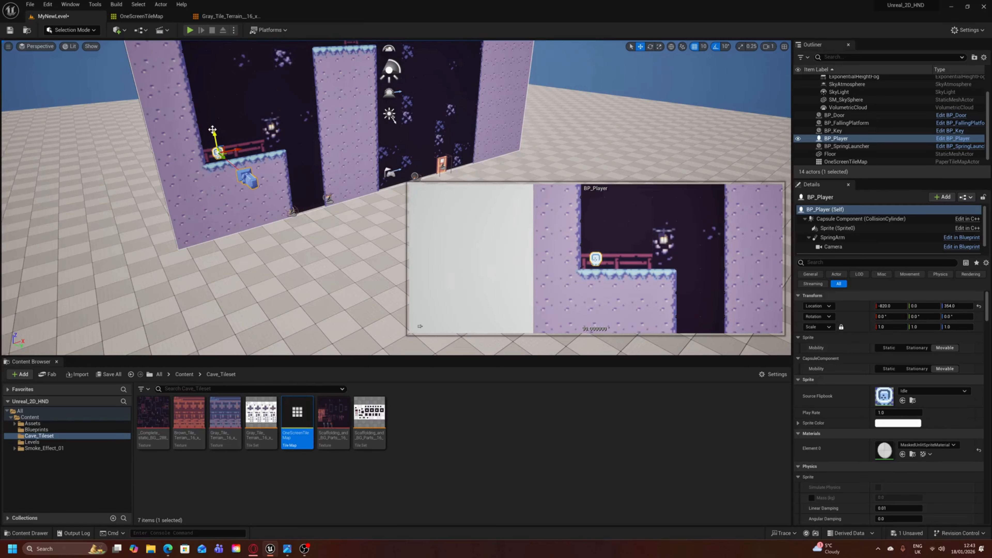
# - Check the player's placement on the start ledge from the front and save the level
pyautogui.press('d')
pyautogui.moveTo(227, 130); pyautogui.dragTo(257, 136, button='right')
pyautogui.press('w')
pyautogui.press('d')
pyautogui.press('s')
pyautogui.press('a')
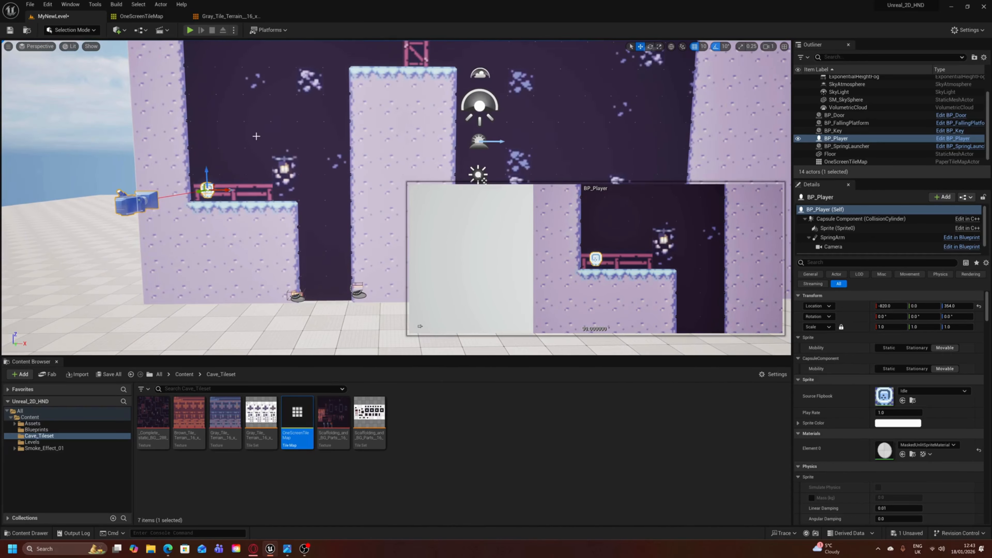
pyautogui.hotkey('ctrl', 's')
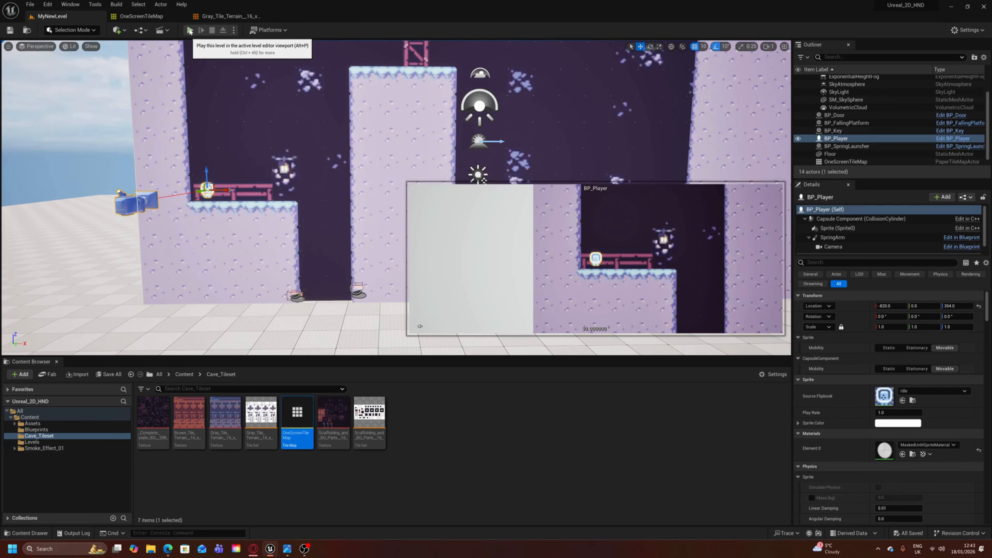
# - Play-test the level by walking and jumping around the start ledge and dropping into the first pit, and end the test
pyautogui.click(190, 29)
pyautogui.press('d')
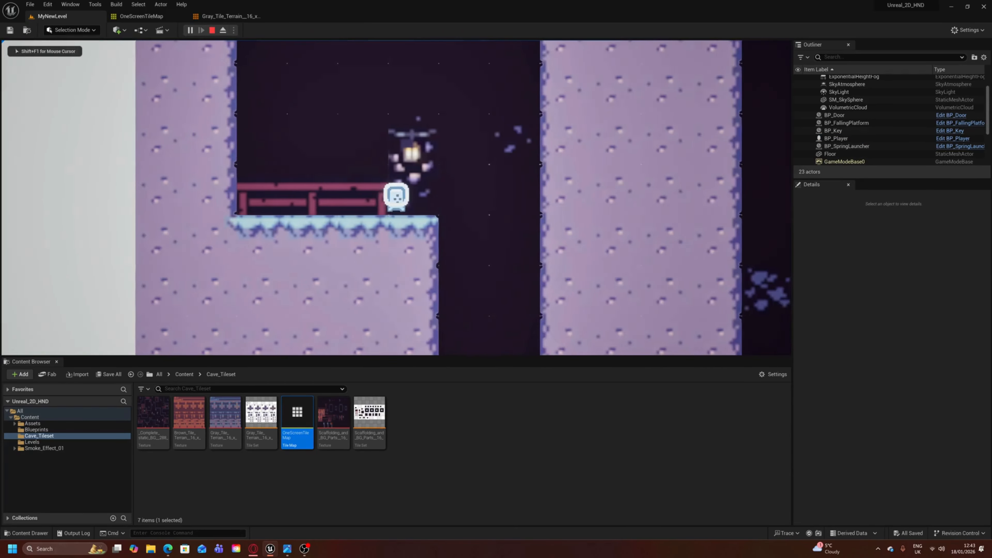
pyautogui.press('a')
pyautogui.press('space')
pyautogui.press('d')
pyautogui.press('d')
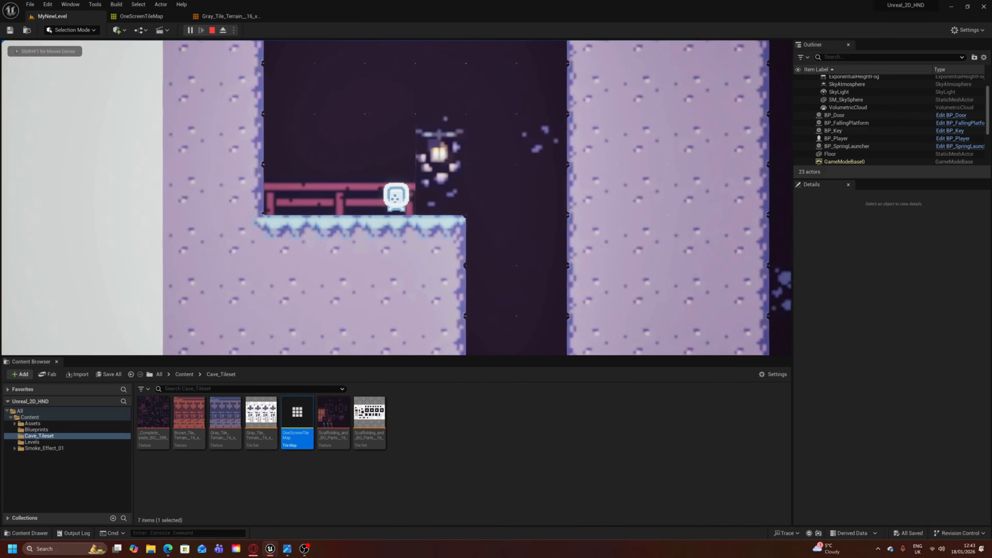
pyautogui.press('a')
pyautogui.press('d')
pyautogui.press('a')
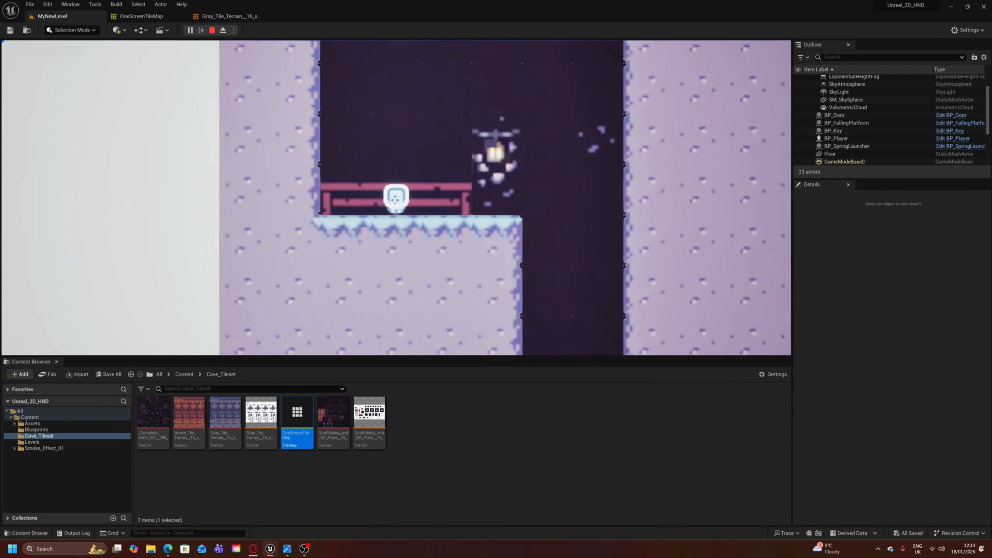
pyautogui.press('d')
pyautogui.press('space')
pyautogui.press('a')
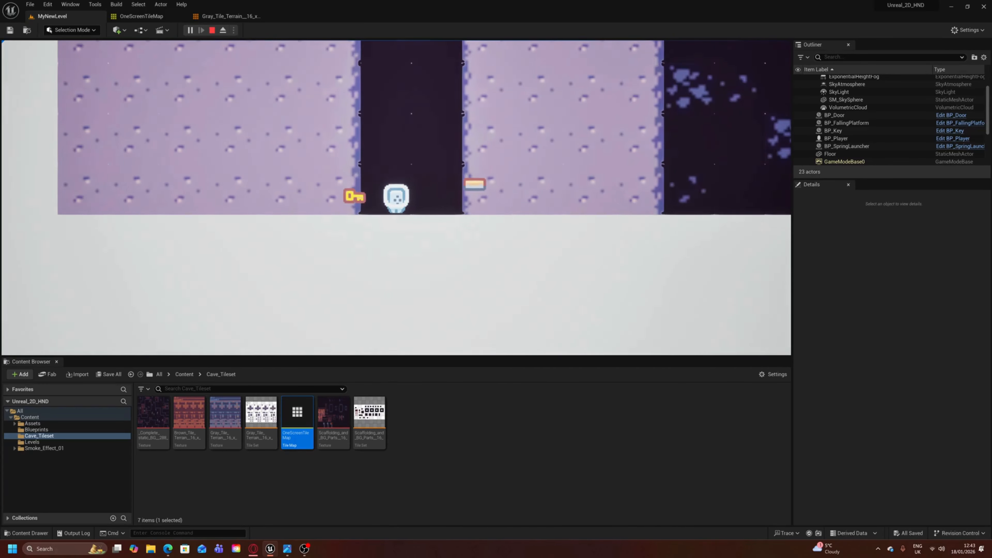
pyautogui.press('Escape')
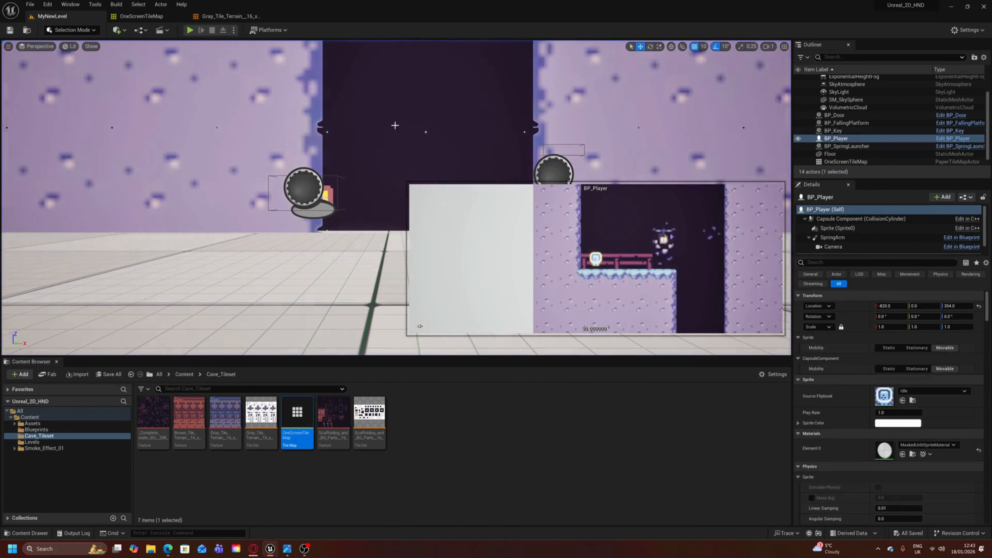
# - Play-test the level by walking back and forth and jumping along the start ledge, and end the test
pyautogui.click(190, 30)
pyautogui.press('d')
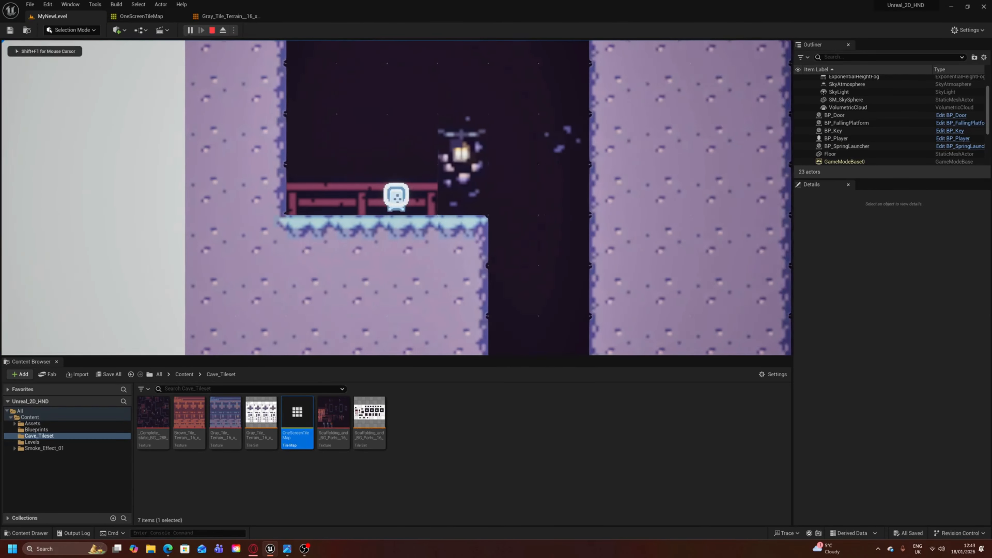
pyautogui.press('space')
pyautogui.press('a')
pyautogui.press('space')
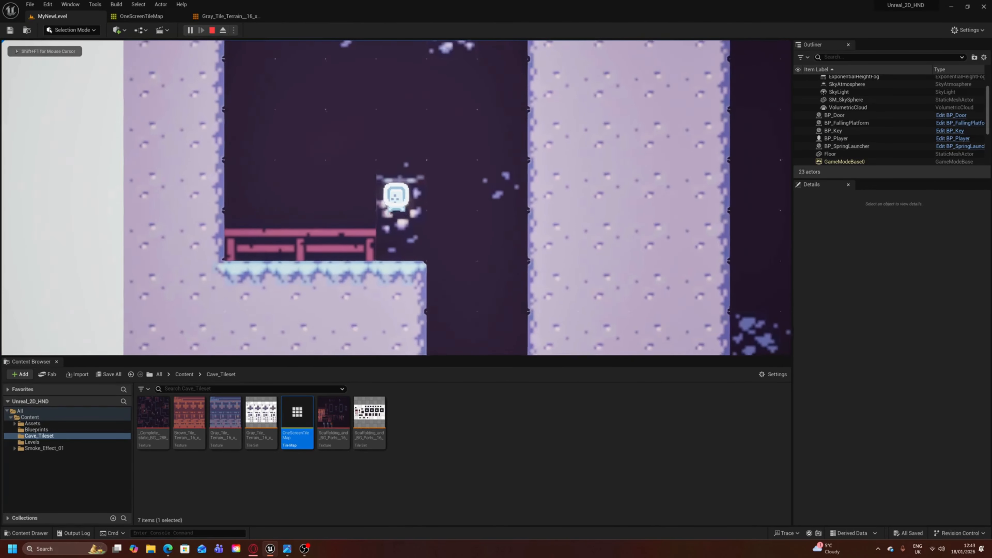
pyautogui.press('d')
pyautogui.press('space')
pyautogui.press('d')
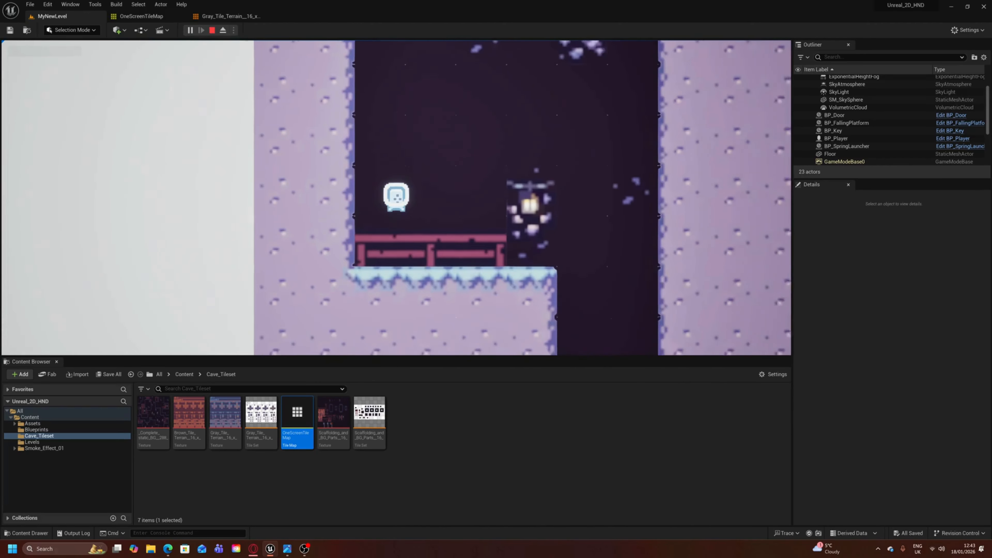
pyautogui.press('a')
pyautogui.press('space')
pyautogui.press('d')
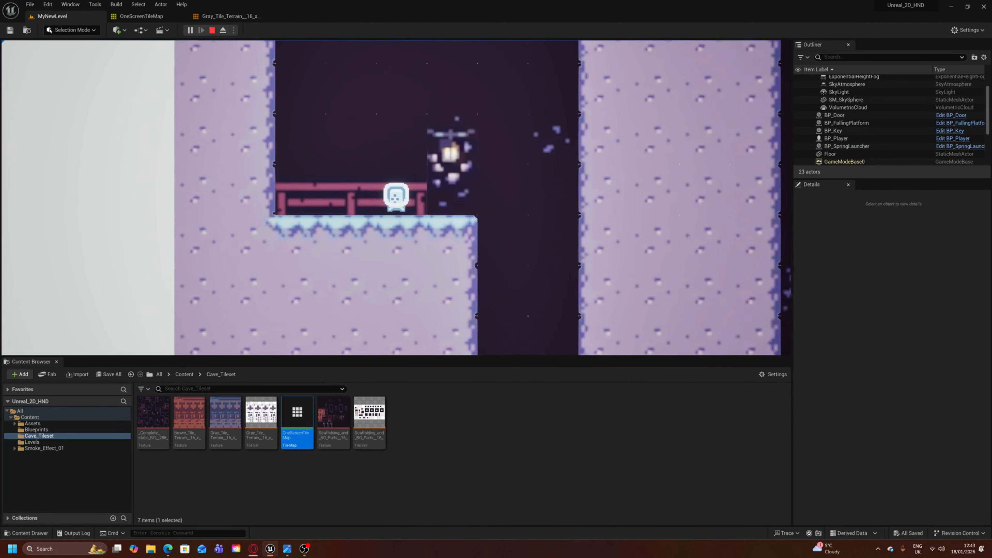
pyautogui.press('a')
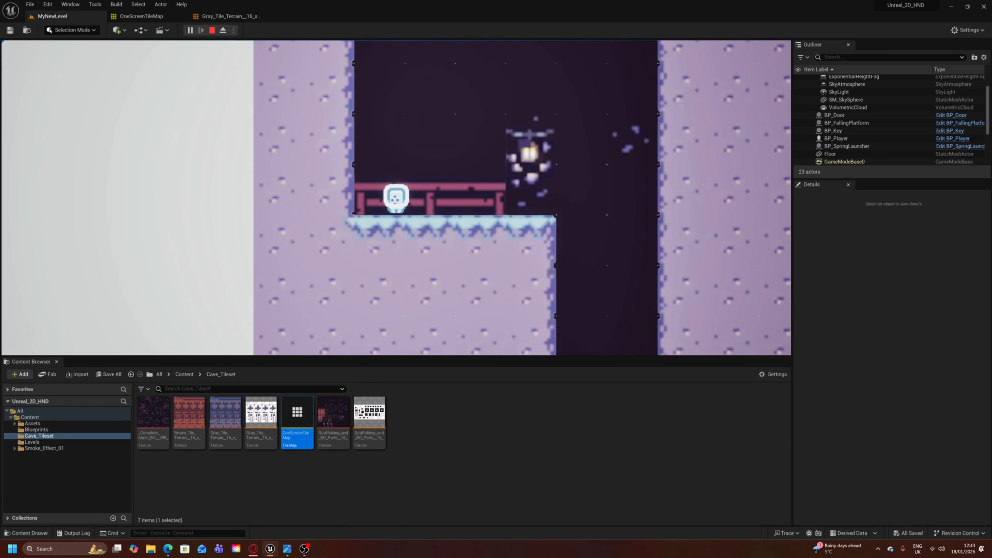
pyautogui.press('d')
pyautogui.press('a')
pyautogui.press('d')
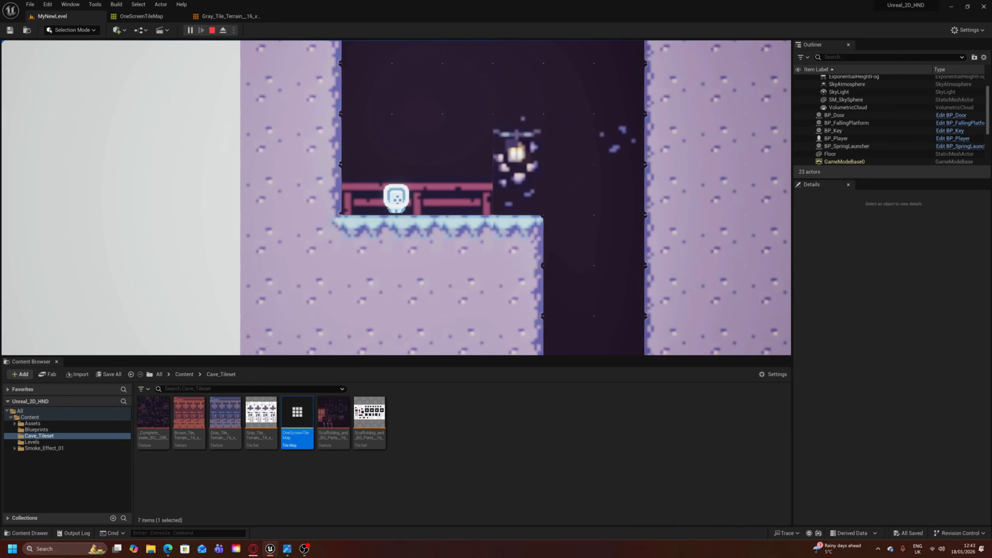
pyautogui.press('Escape')
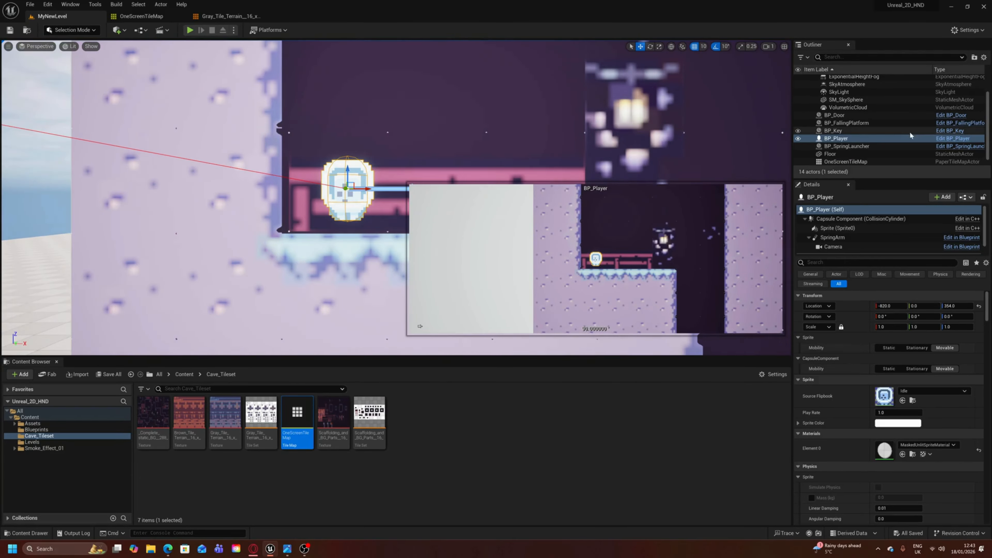
# - Delete the DirectionalLight from the level, check the cave's lighting from several angles, and save the level
pyautogui.scroll(3, 917, 134)
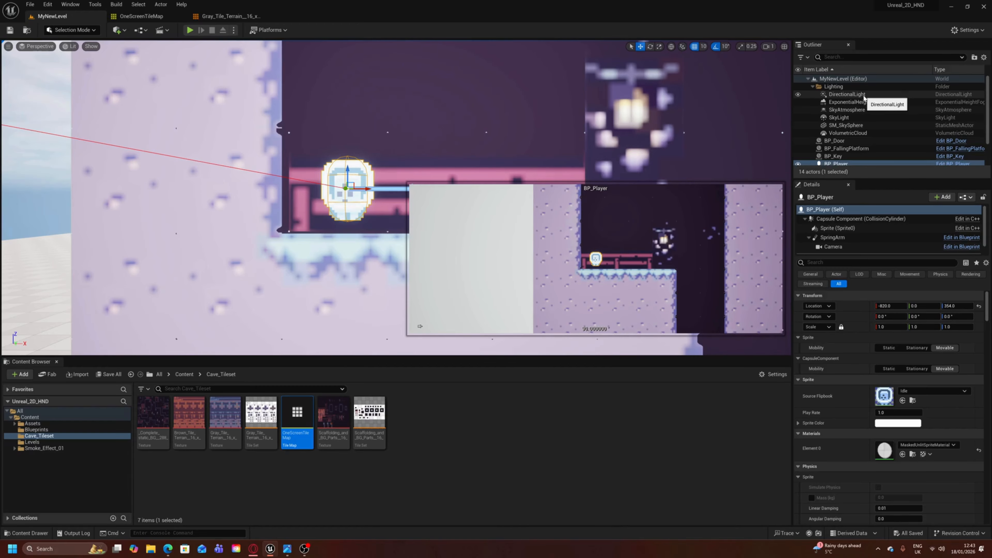
pyautogui.click(844, 95)
pyautogui.press('Delete')
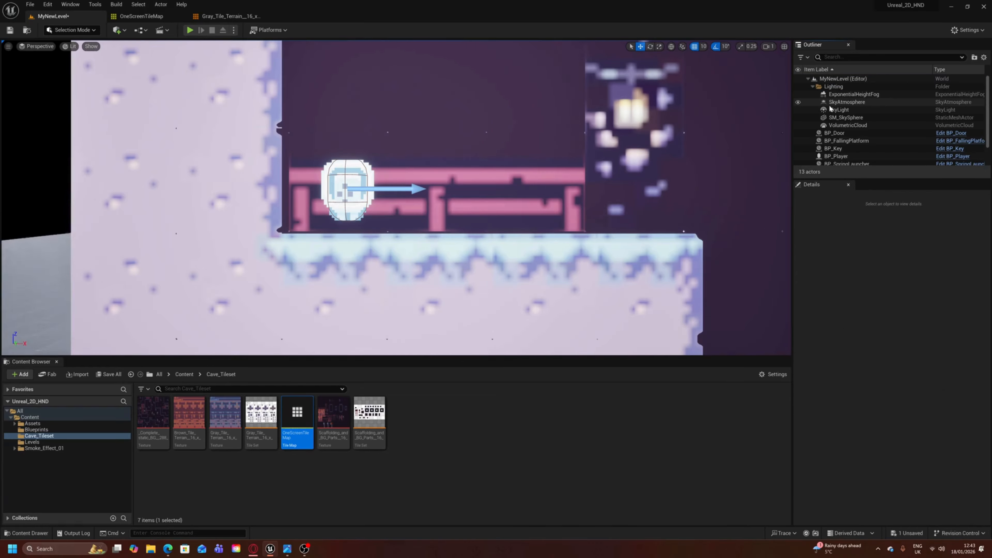
pyautogui.scroll(-5, 398, 182)
pyautogui.scroll(2, 399, 182)
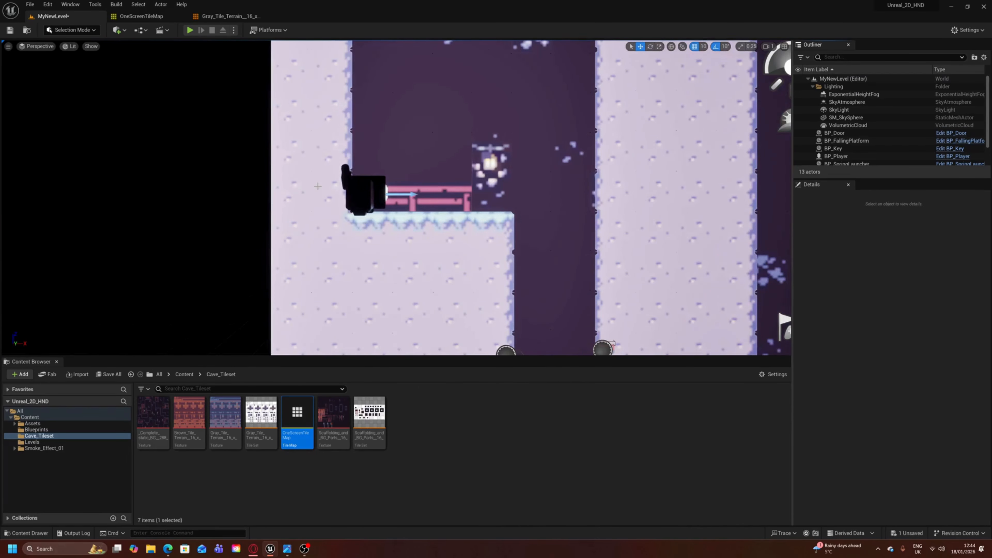
pyautogui.moveTo(318, 186)
pyautogui.mouseDown(button='right')
pyautogui.moveTo(226, 192)
pyautogui.moveTo(406, 190)
pyautogui.moveTo(285, 195)
pyautogui.moveTo(320, 209)
pyautogui.moveTo(289, 207)
pyautogui.moveTo(418, 170)
pyautogui.moveTo(336, 207)
pyautogui.moveTo(328, 174)
pyautogui.moveTo(325, 183)
pyautogui.mouseUp(button='right')
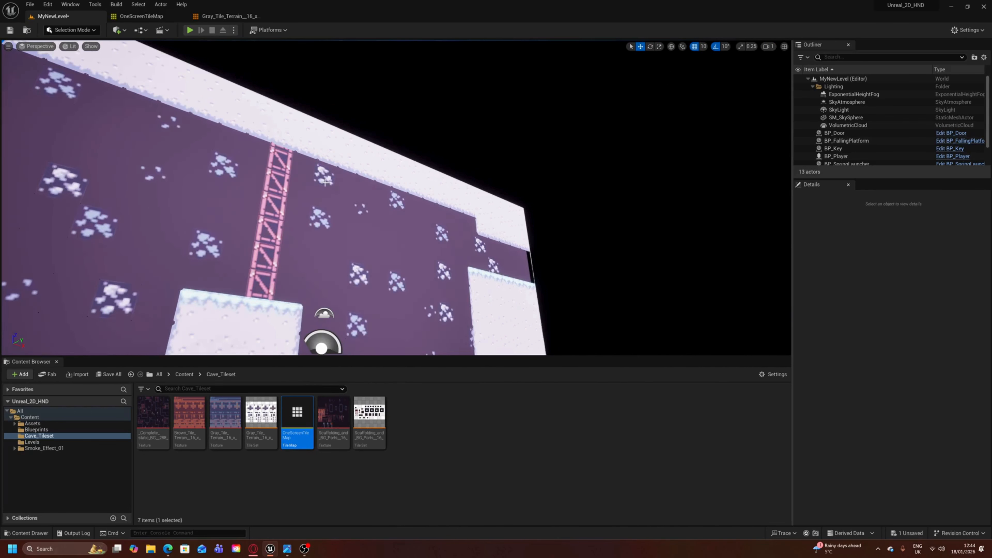
pyautogui.moveTo(189, 235); pyautogui.dragTo(178, 254, button='right')
pyautogui.moveTo(419, 194)
pyautogui.mouseDown(button='right')
pyautogui.moveTo(375, 235)
pyautogui.moveTo(418, 194)
pyautogui.mouseUp(button='right')
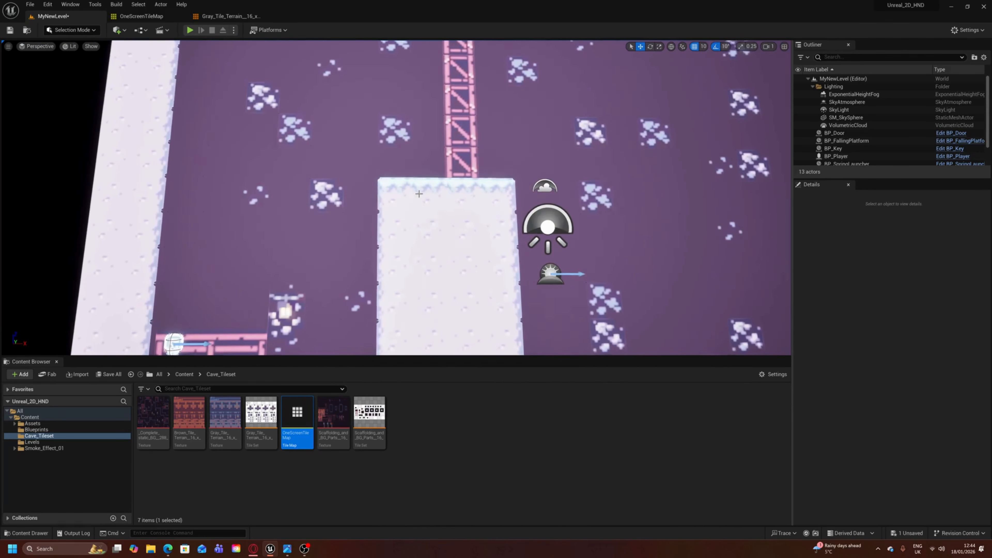
pyautogui.scroll(1, 419, 193)
pyautogui.hotkey('ctrl', 's')
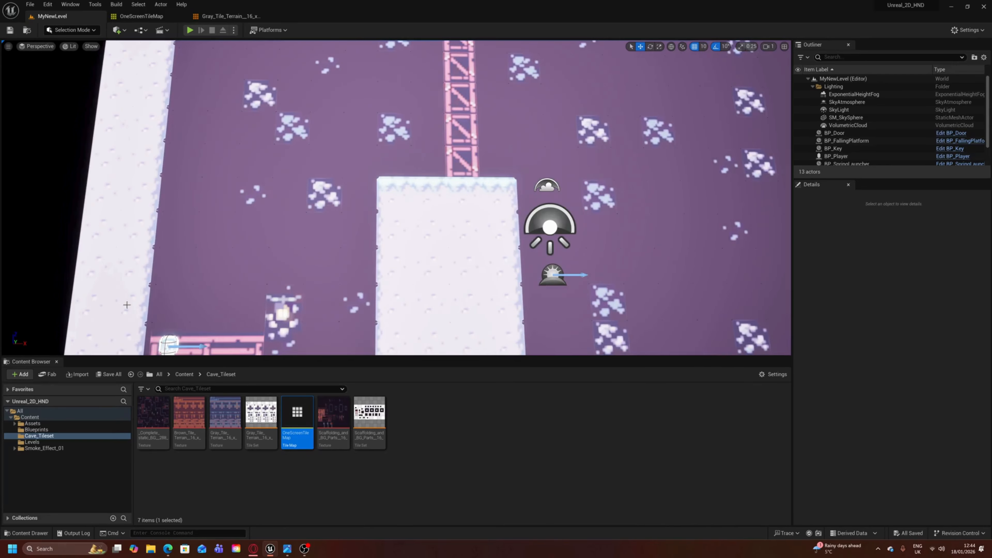
# - Open the BP_Player blueprint and filter the Camera component's properties by "brightness"
pyautogui.scroll(-6, 127, 305)
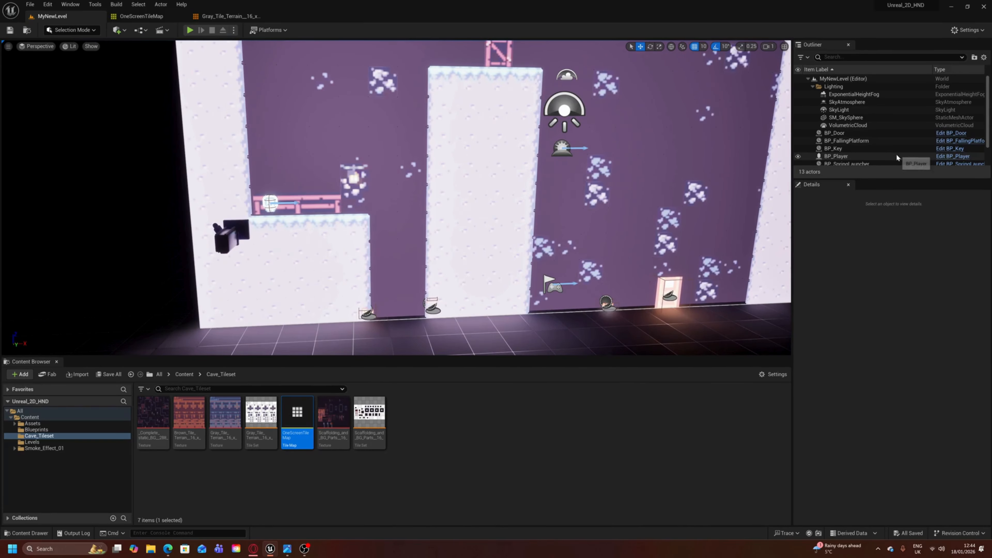
pyautogui.click(953, 156)
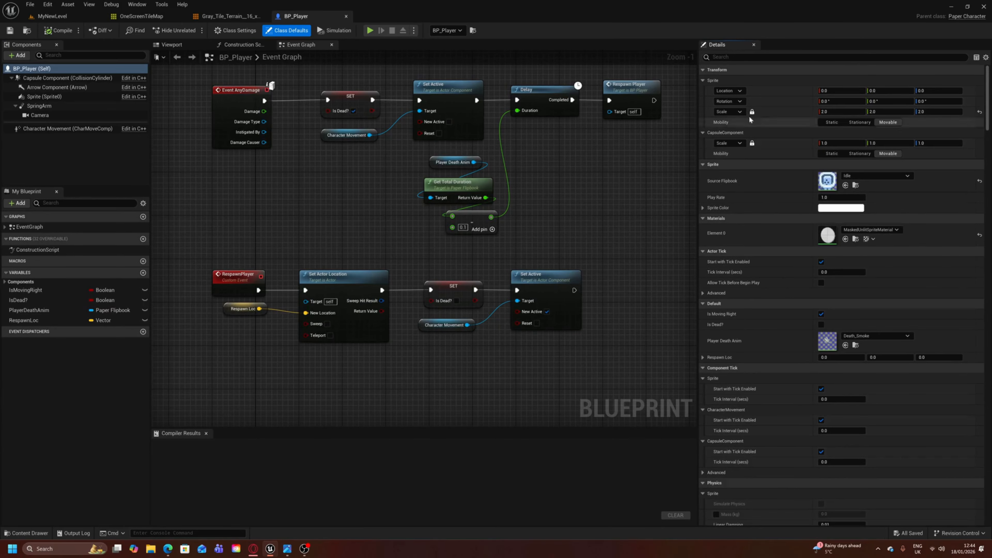
pyautogui.scroll(-1, 299, 119)
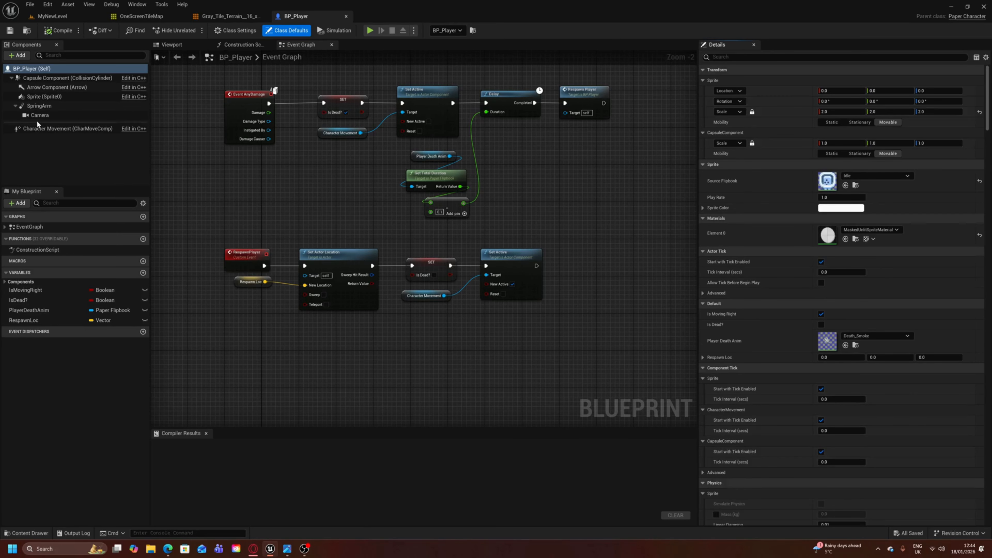
pyautogui.click(43, 115)
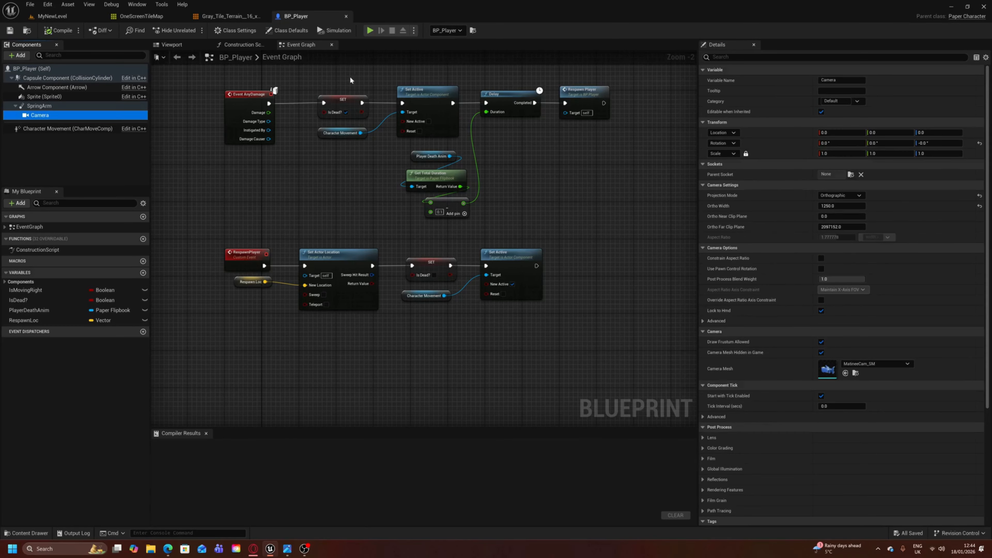
pyautogui.click(787, 57)
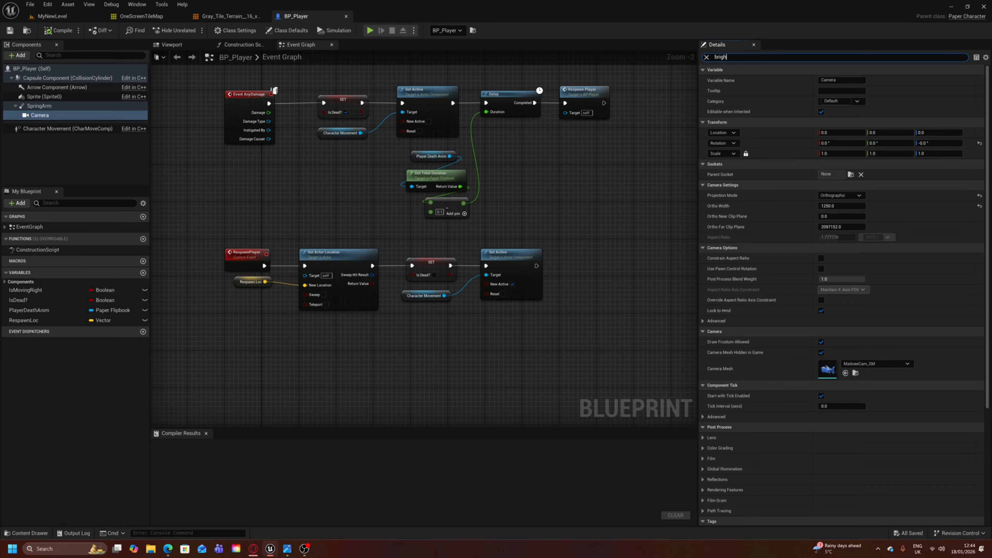
pyautogui.press('BackSpace')
pyautogui.press('BackSpace')
pyautogui.write('ess')
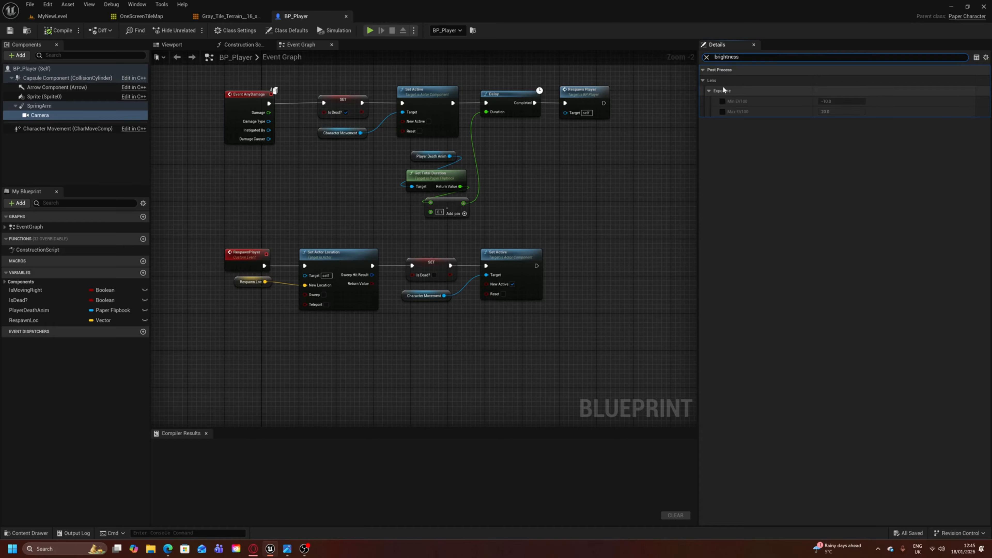
# - Enable the Camera's Min EV100 and Max EV100 exposure overrides, set both to 4.0, and compile, save and close BP_Player
pyautogui.click(722, 102)
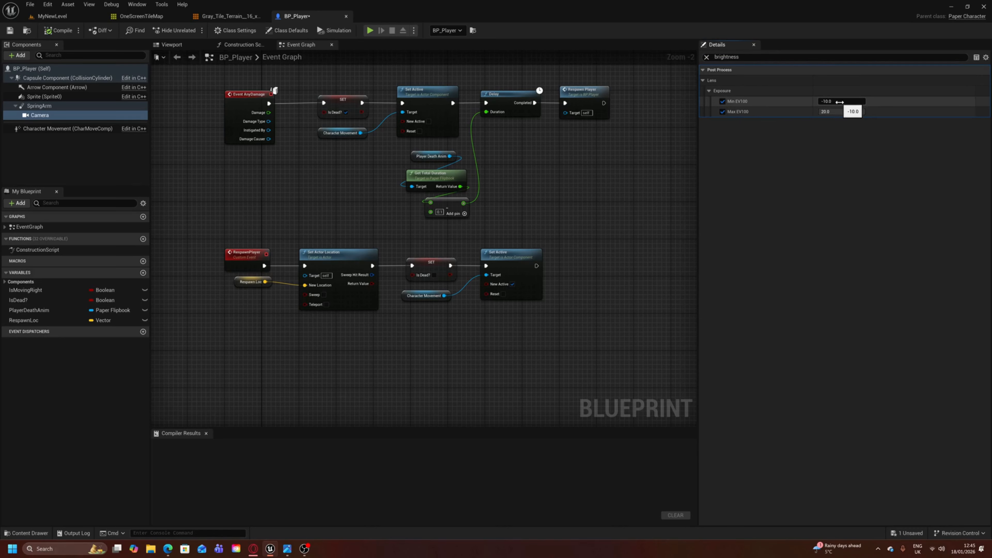
pyautogui.click(839, 101)
pyautogui.click(844, 111)
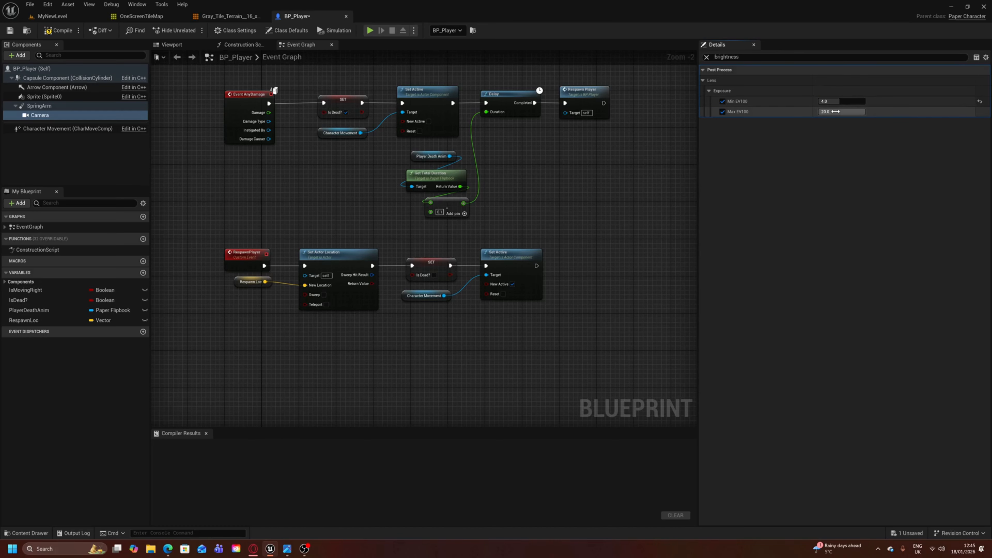
pyautogui.click(829, 145)
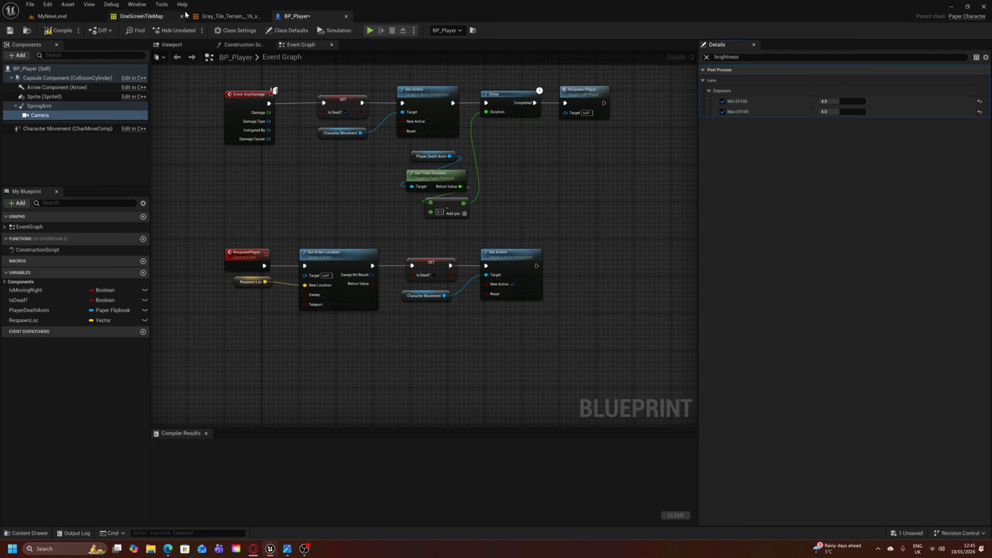
pyautogui.click(59, 31)
pyautogui.click(10, 30)
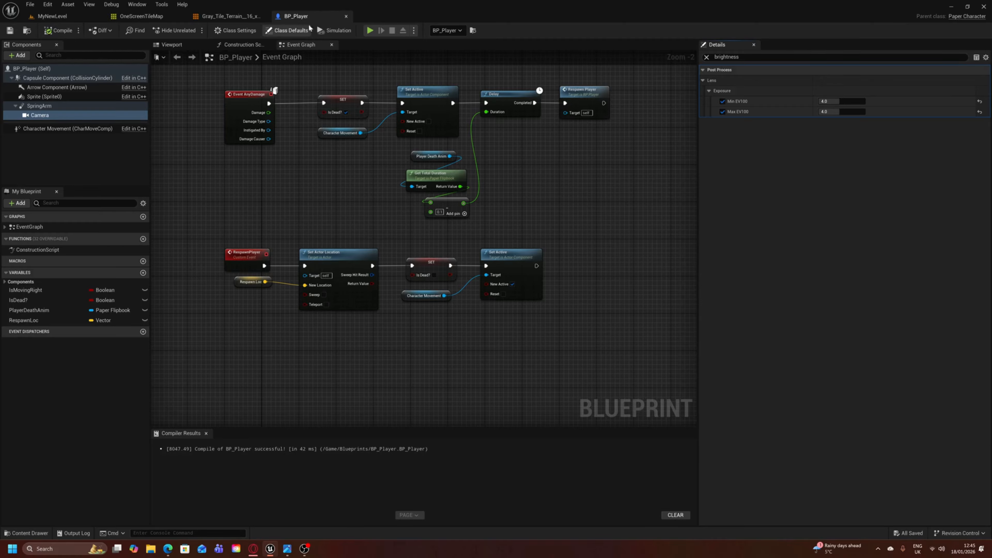
pyautogui.click(346, 16)
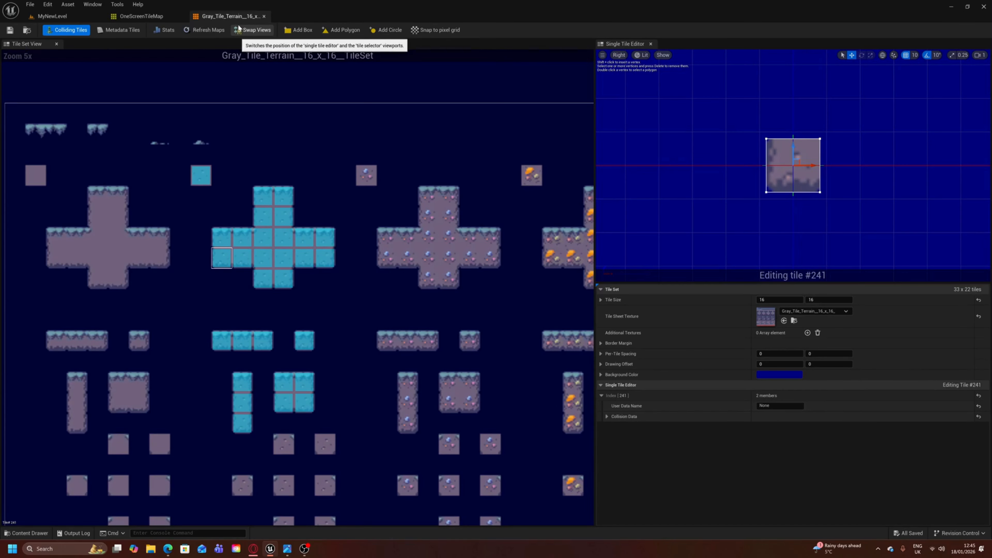
# - Play-test MyNewLevel to judge the cave's brightness with the new camera exposure, moving and jumping on the start ledge, and end the test
pyautogui.click(46, 17)
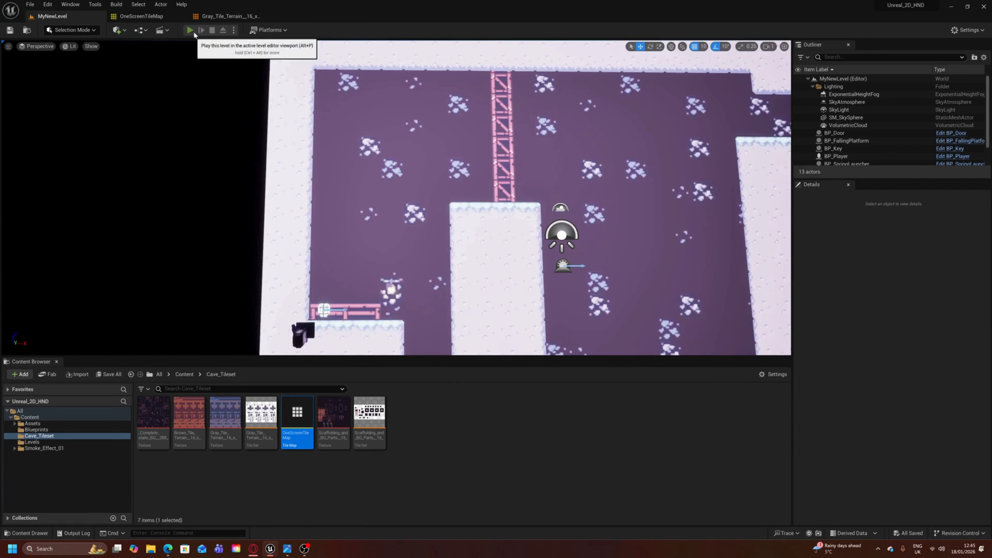
pyautogui.click(189, 30)
pyautogui.press('d')
pyautogui.press('space')
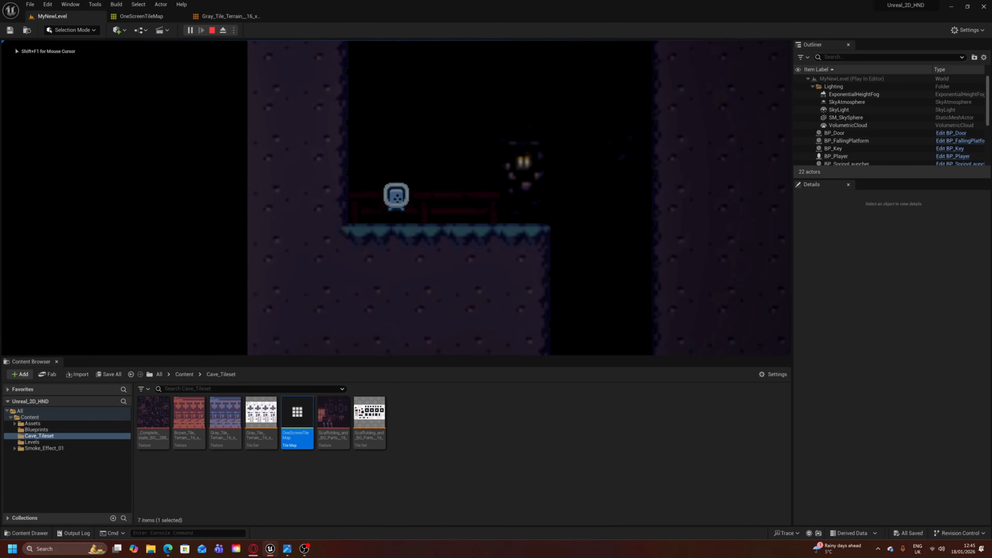
pyautogui.press('d')
pyautogui.press('a')
pyautogui.press('space')
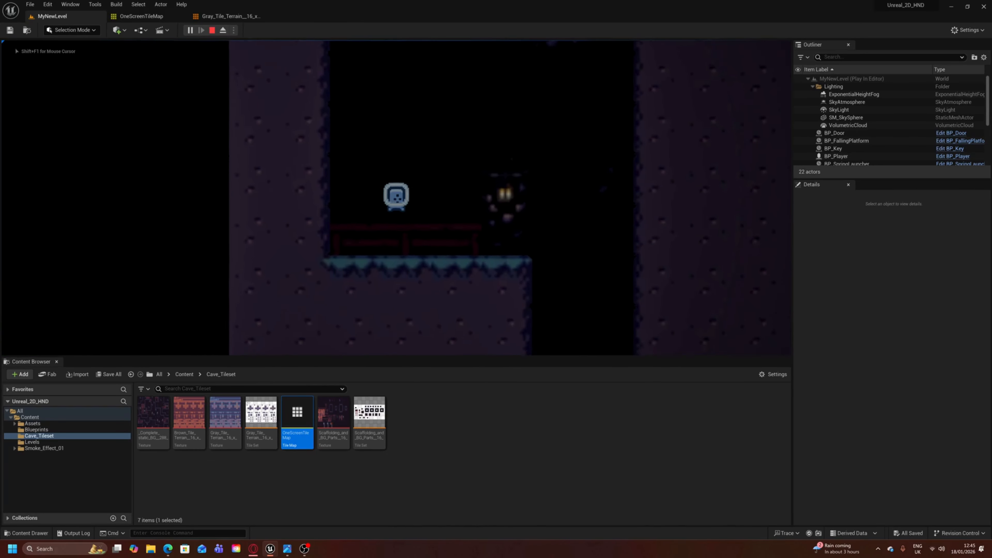
pyautogui.press('d')
pyautogui.press('a')
pyautogui.press('d')
pyautogui.press('space')
pyautogui.press('a')
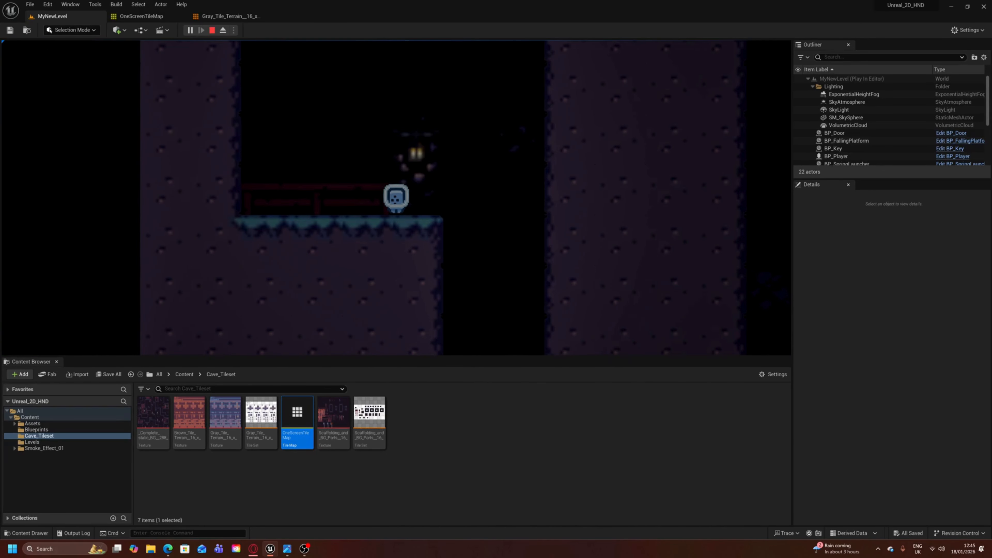
pyautogui.press('a')
pyautogui.press('space')
pyautogui.press('d')
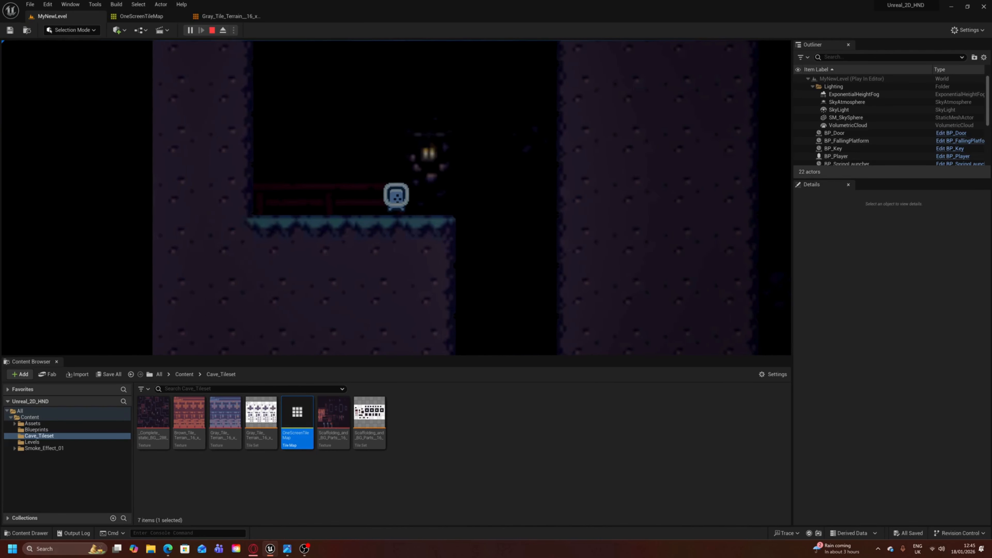
pyautogui.press('a')
pyautogui.press('space')
pyautogui.click(213, 30)
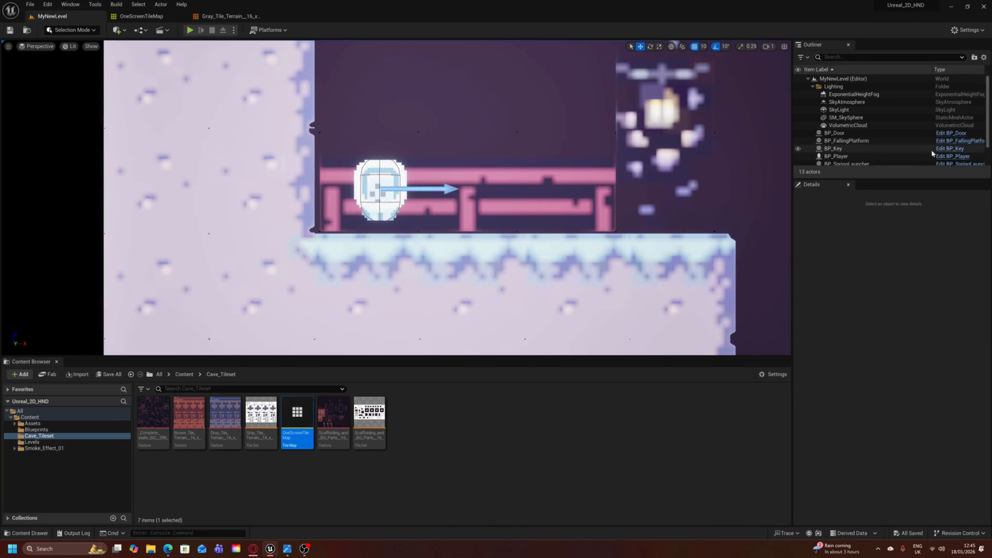
# - Open the BP_Player blueprint, select its Camera component and filter its properties by "brigh"
pyautogui.click(953, 156)
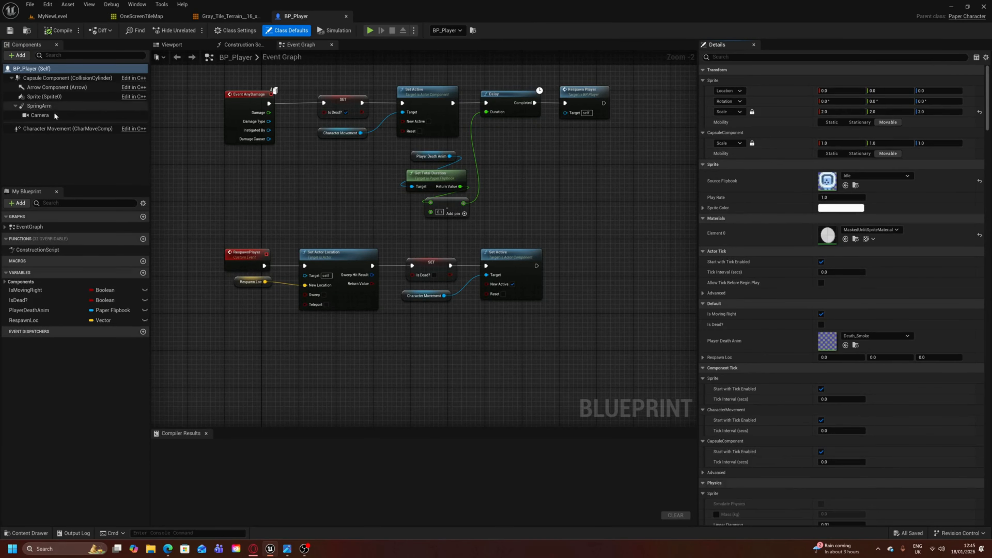
pyautogui.click(39, 115)
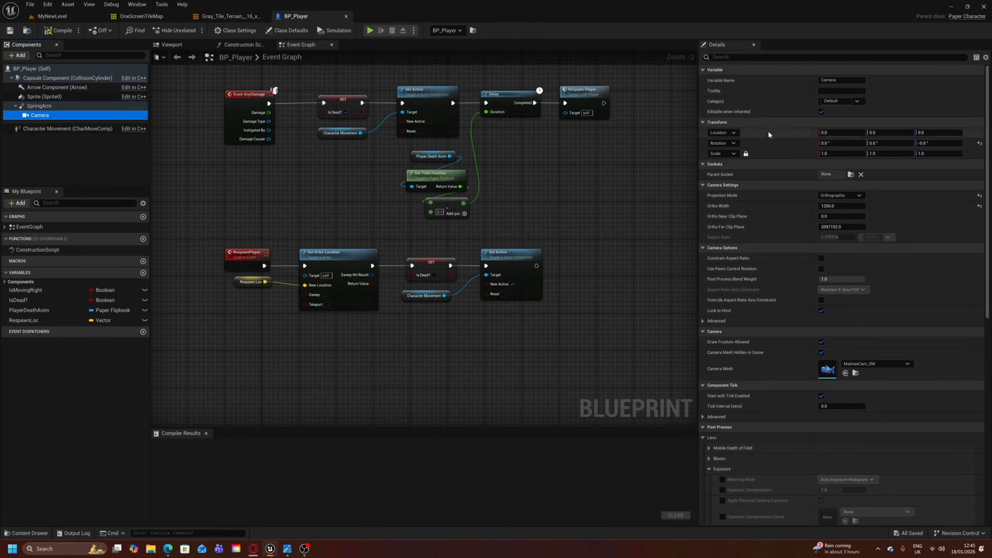
pyautogui.click(801, 57)
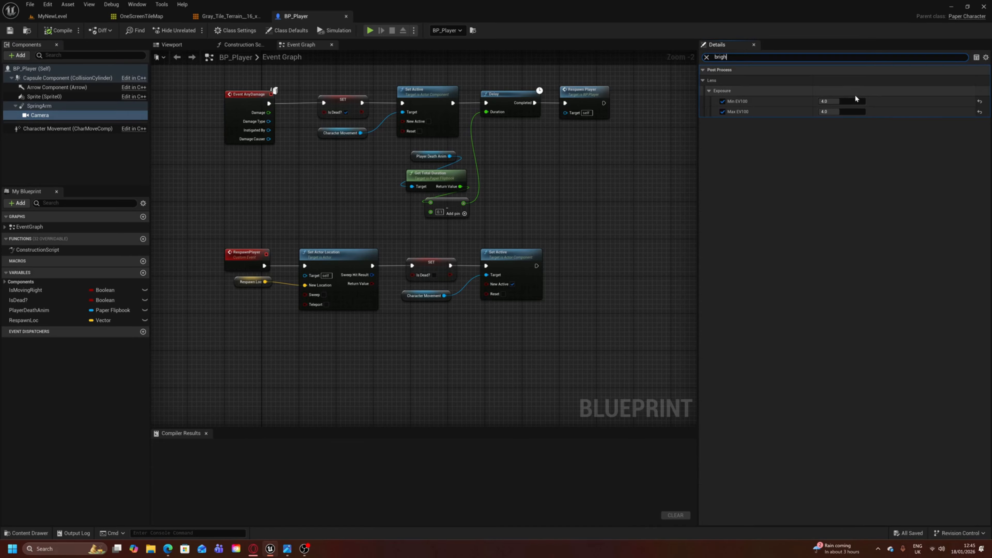
# - Set the Camera's Min EV100 and Max EV100 to 6.0, then compile and save BP_Player
pyautogui.click(850, 101)
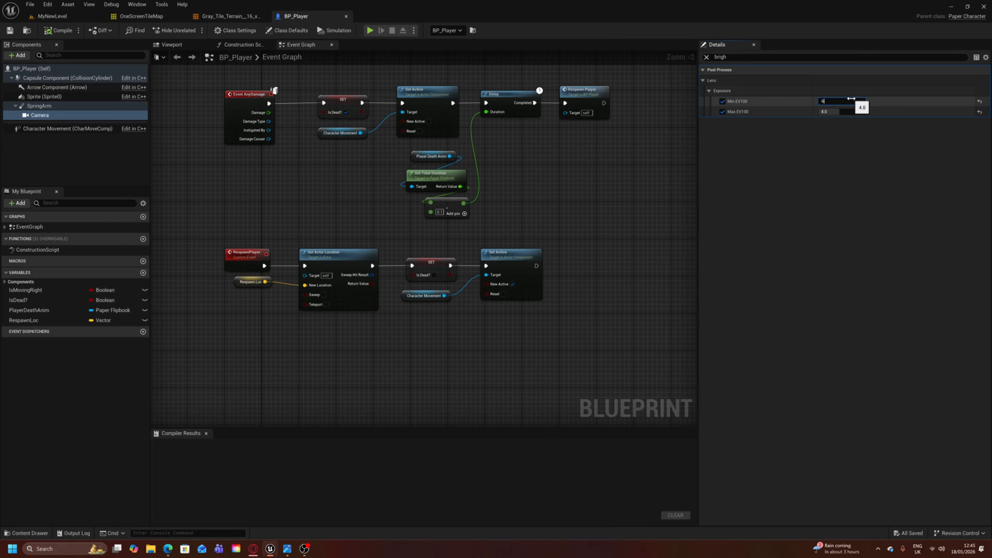
pyautogui.write('6')
pyautogui.press('Tab')
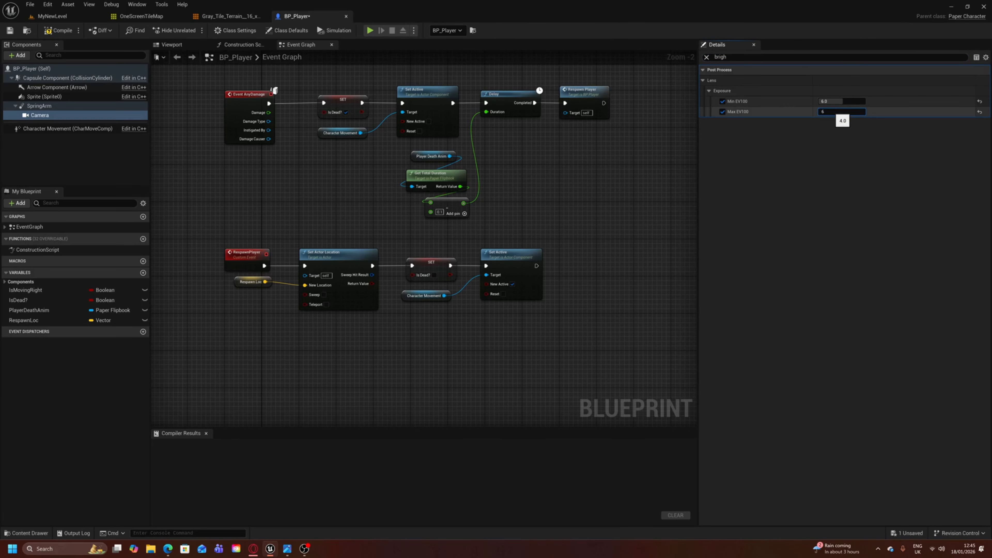
pyautogui.press('Return')
pyautogui.click(58, 29)
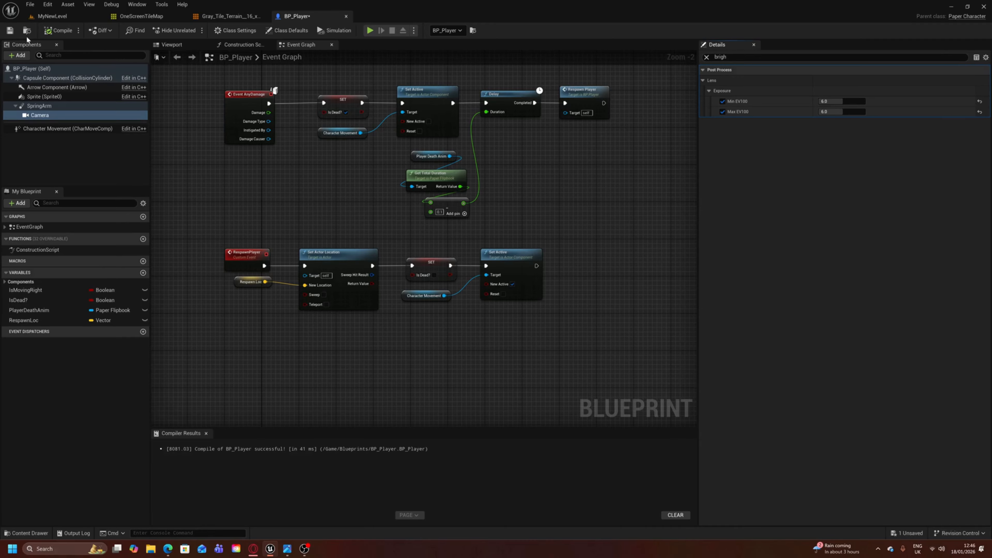
# - Return to MyNewLevel and play-test the cave's darkness with the exposure at 6.0, moving and jumping on the start ledge, then end the test
pyautogui.click(52, 16)
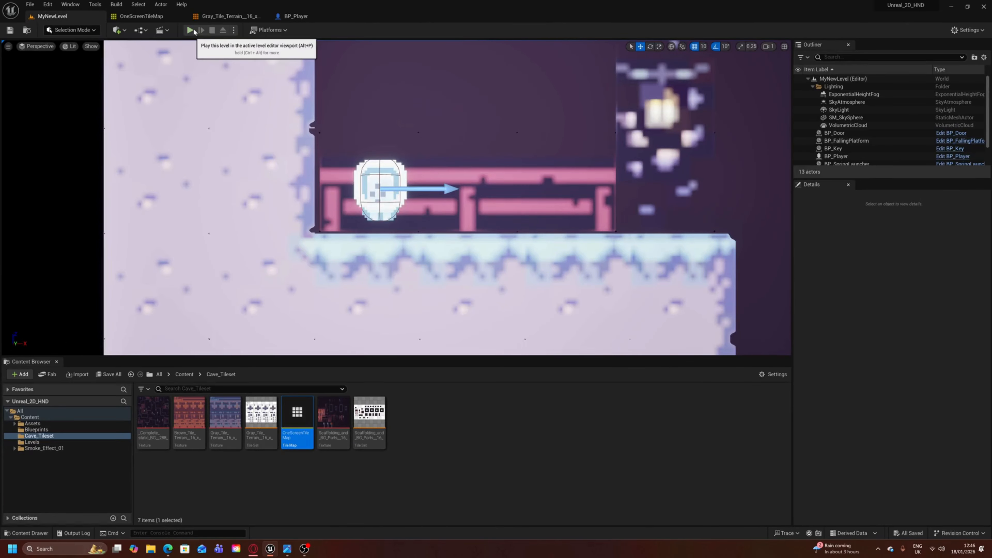
pyautogui.click(193, 27)
pyautogui.click(401, 90)
pyautogui.press('d')
pyautogui.press('space')
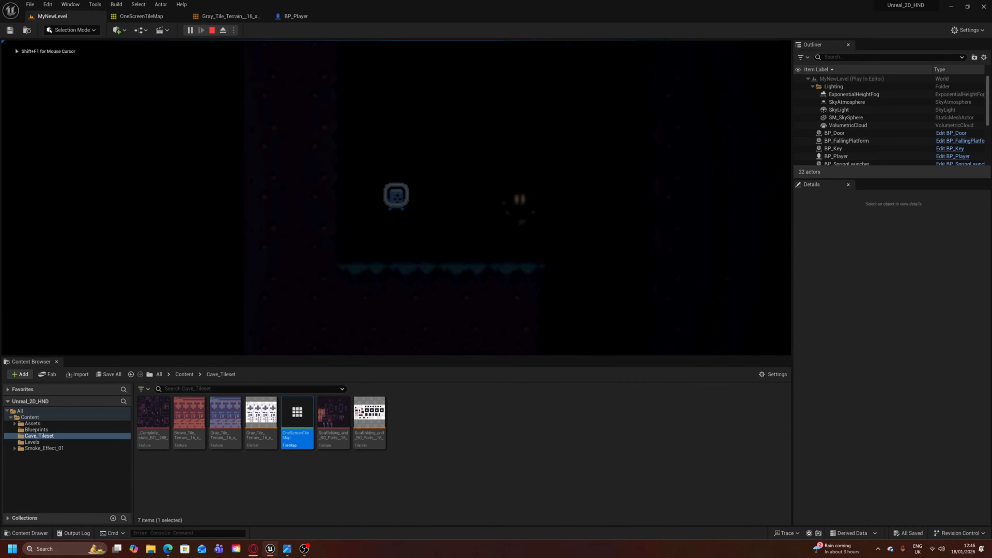
pyautogui.press('d')
pyautogui.press('a')
pyautogui.press('space')
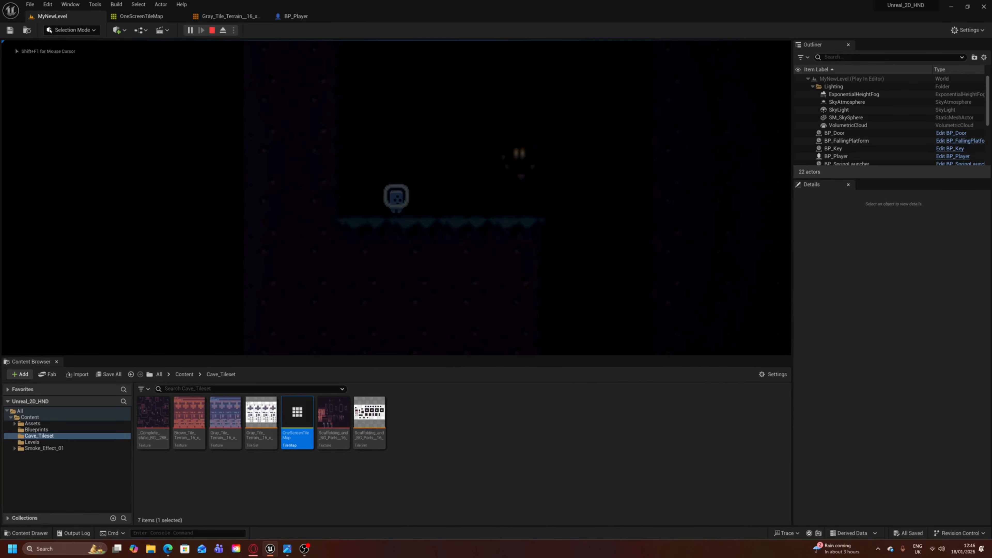
pyautogui.press('Escape')
# - Back in BP_Player, set the Camera's Min EV100 and Max EV100 to 2.0, then compile and save the blueprint
pyautogui.click(285, 18)
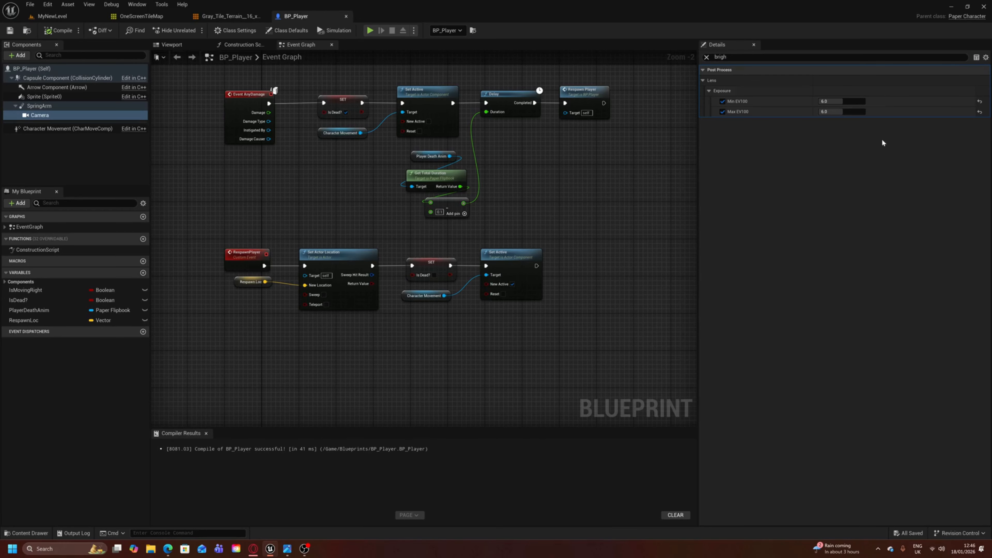
pyautogui.click(839, 100)
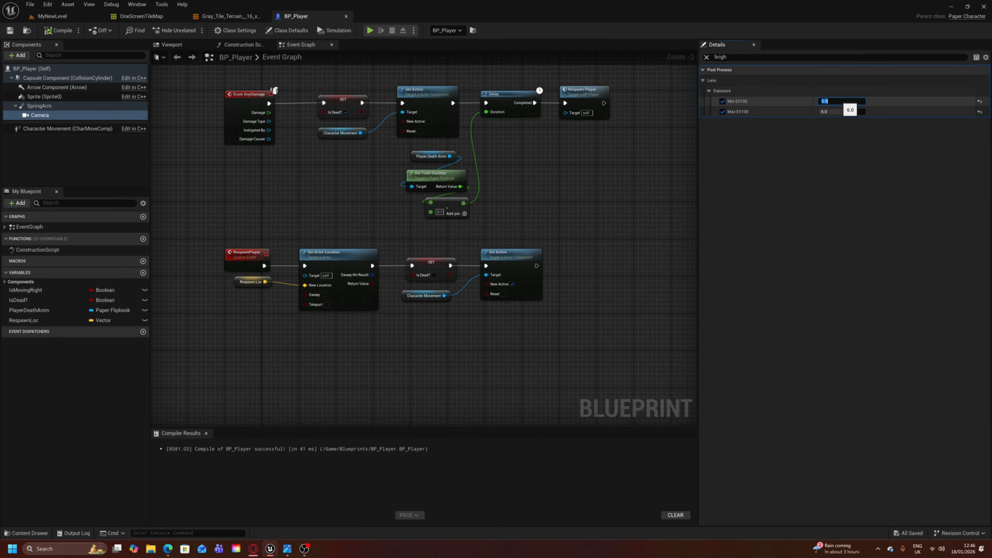
pyautogui.write('2')
pyautogui.press('Tab')
pyautogui.write('2')
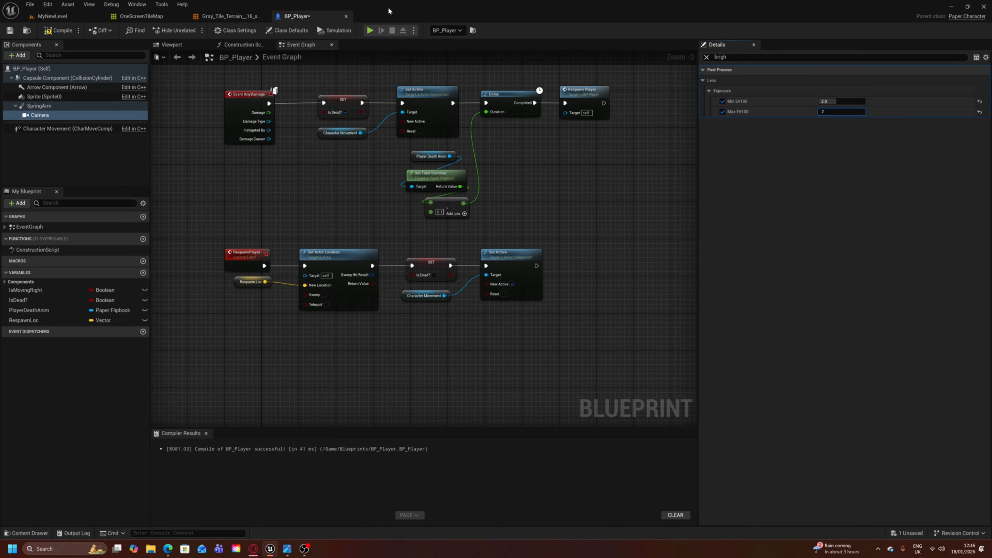
pyautogui.click(58, 30)
# - Play-test MyNewLevel with the exposure at 2.0, running and jumping repeatedly around the start ledge and lantern, then end the test
pyautogui.click(52, 16)
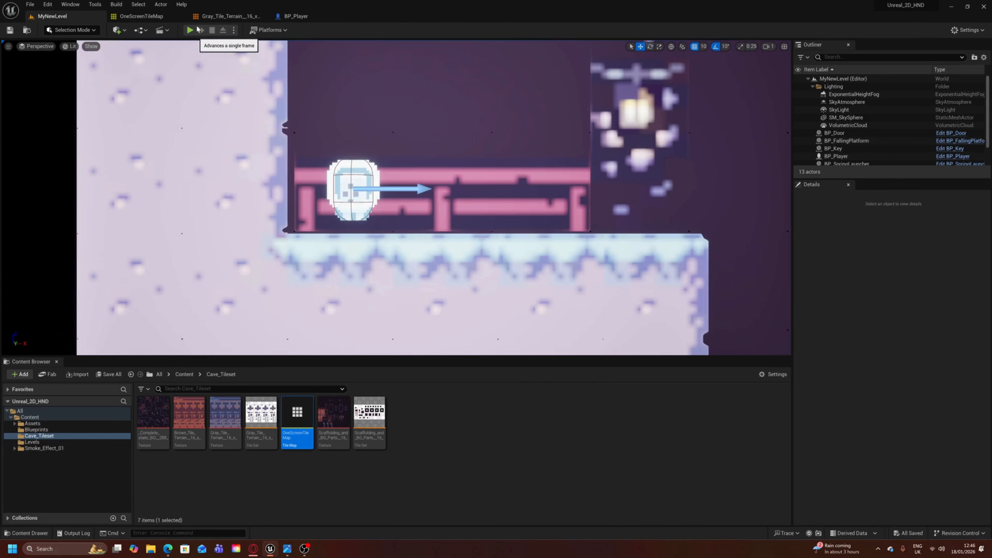
pyautogui.click(191, 30)
pyautogui.press('d')
pyautogui.press('space')
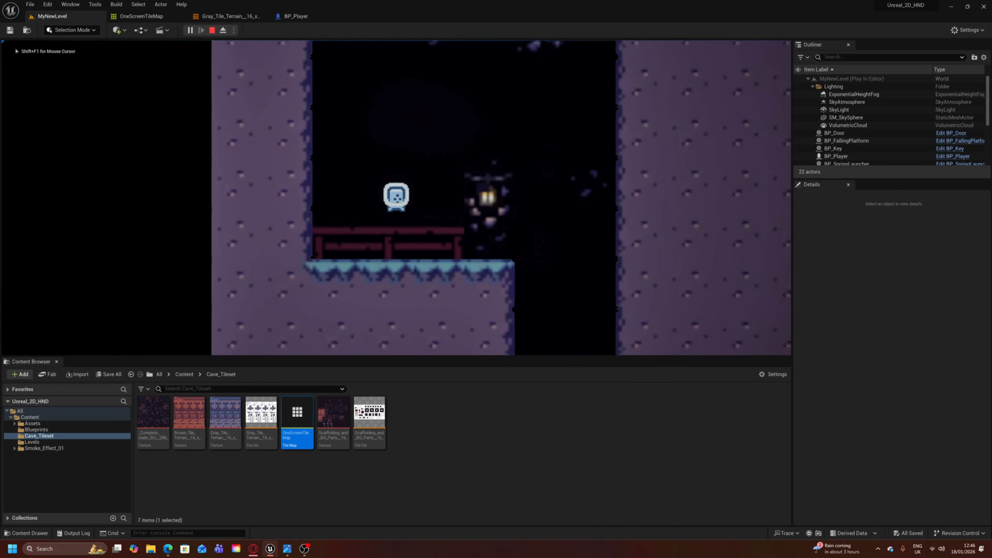
pyautogui.press('a')
pyautogui.press('space')
pyautogui.press('d')
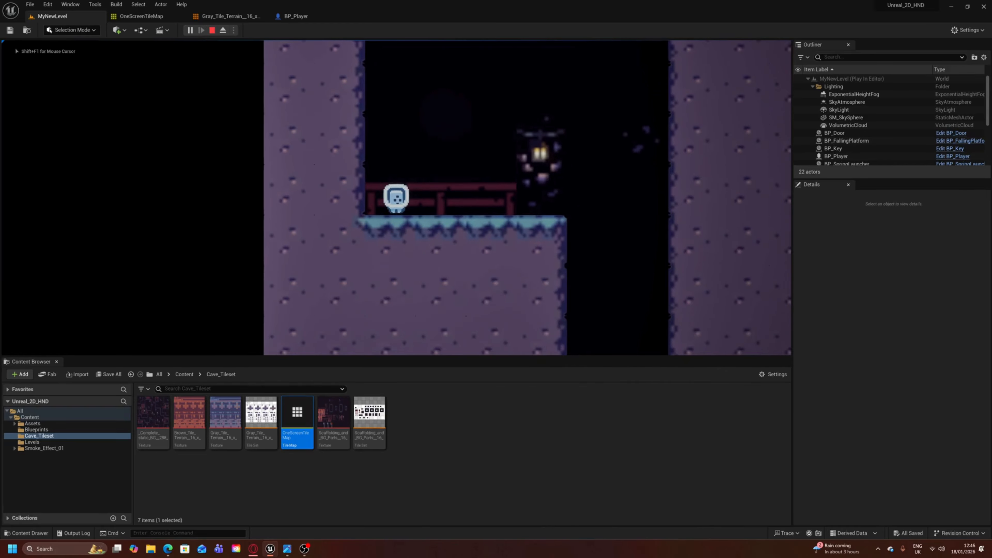
pyautogui.press('space')
pyautogui.press('d')
pyautogui.press('a')
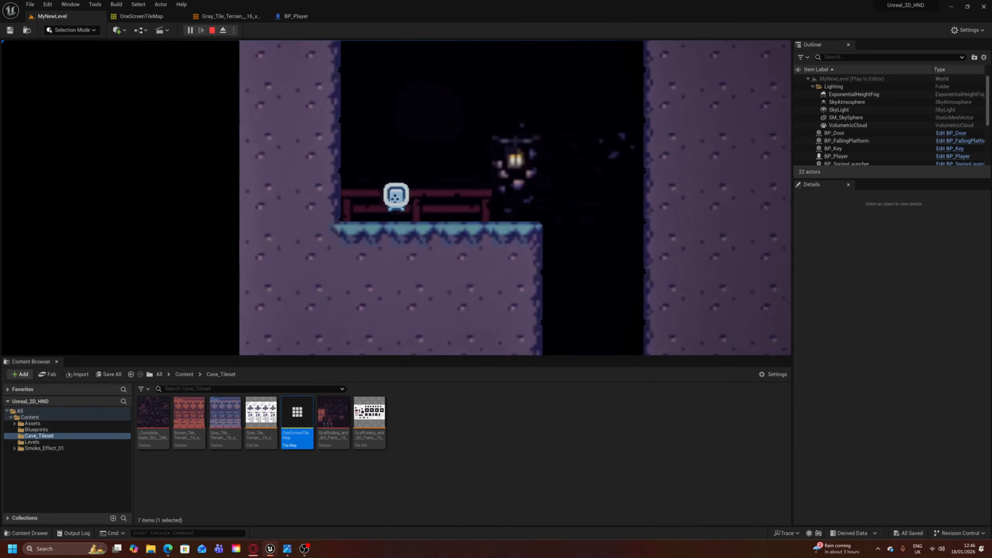
pyautogui.press('space')
pyautogui.press('d')
pyautogui.press('a')
pyautogui.press('space')
pyautogui.press('d')
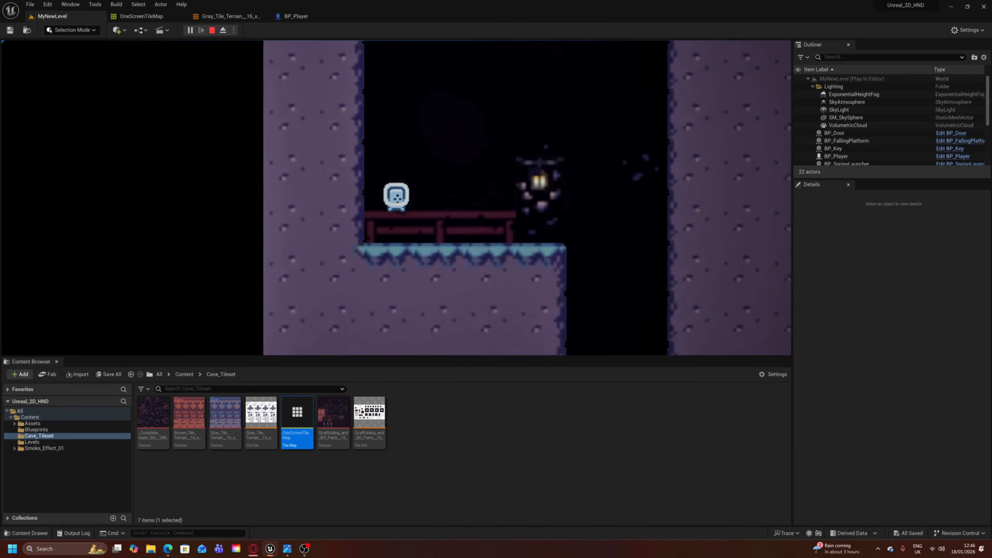
pyautogui.press('space')
pyautogui.press('a')
pyautogui.press('d')
pyautogui.press('space')
pyautogui.press('a')
pyautogui.press('space')
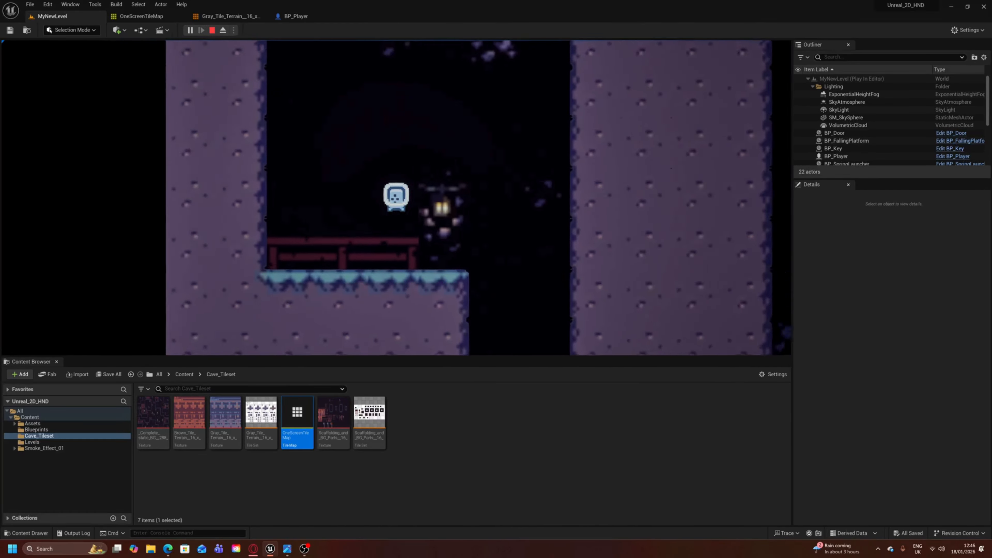
pyautogui.press('d')
pyautogui.press('Escape')
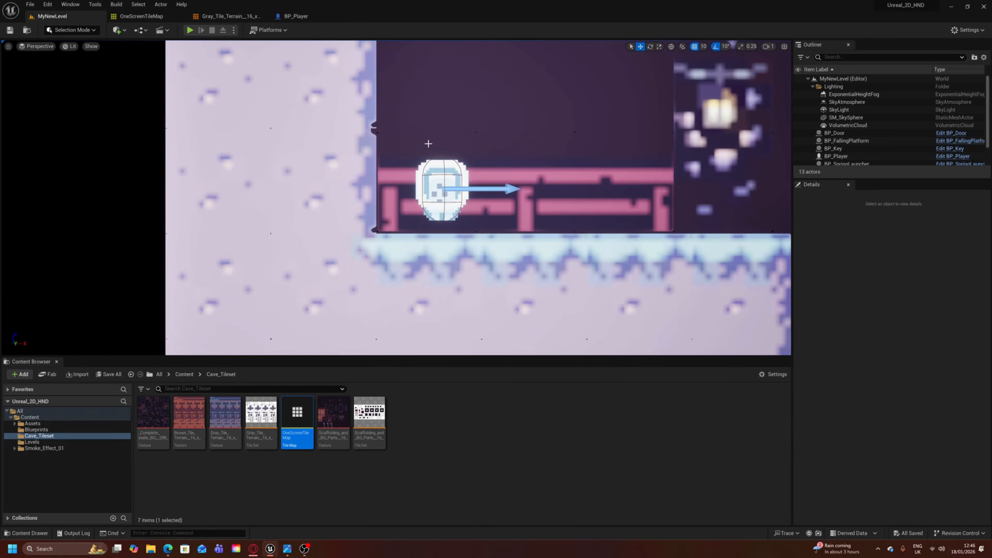
# - Examine the whole cave layout in the level, from the start ledge and central pillar to the actors along the floor
pyautogui.press('s')
pyautogui.moveTo(428, 144); pyautogui.dragTo(452, 154, button='right')
pyautogui.press('w')
pyautogui.press('s')
pyautogui.press('s')
pyautogui.press('w')
pyautogui.press('s')
pyautogui.press('s')
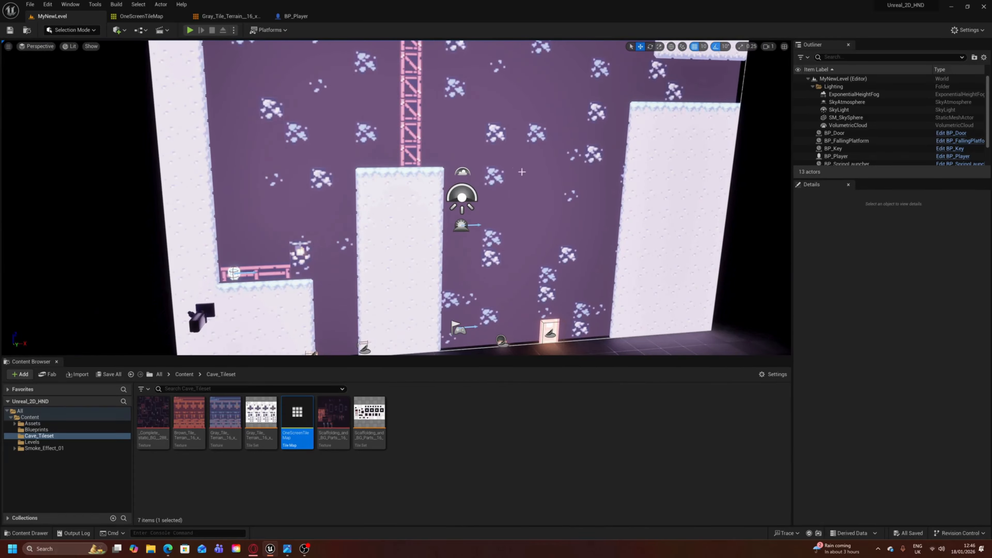
pyautogui.moveTo(536, 182)
pyautogui.mouseDown(button='right')
pyautogui.moveTo(530, 212)
pyautogui.moveTo(475, 195)
pyautogui.moveTo(501, 143)
pyautogui.moveTo(528, 177)
pyautogui.mouseUp(button='right')
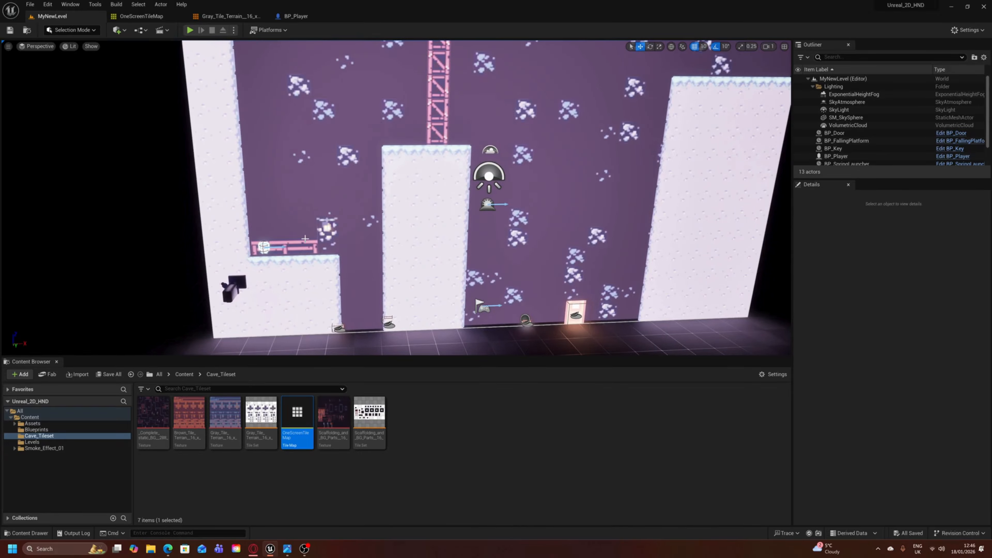
pyautogui.moveTo(292, 292)
pyautogui.mouseDown(button='right')
pyautogui.moveTo(337, 292)
pyautogui.moveTo(309, 294)
pyautogui.mouseUp(button='right')
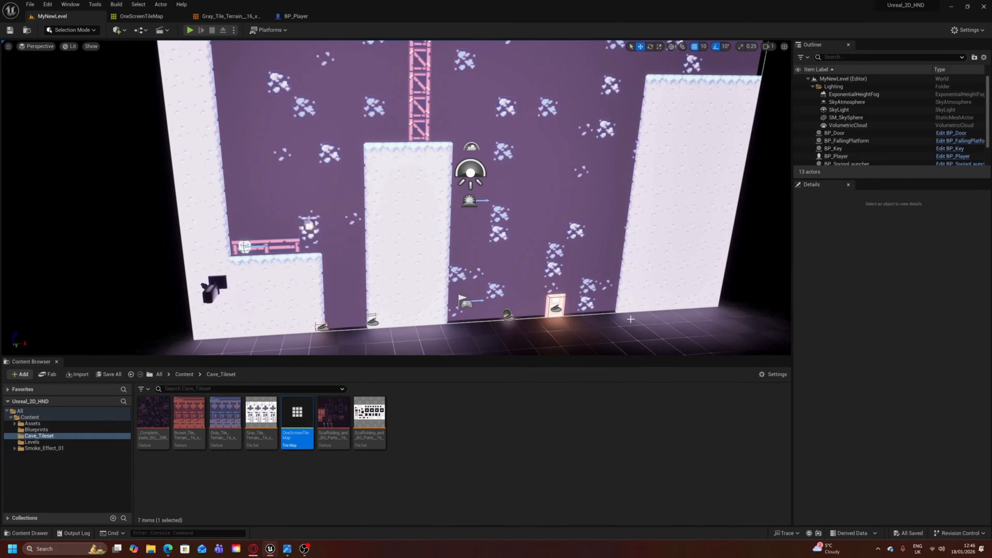
pyautogui.moveTo(630, 318)
pyautogui.mouseDown(button='right')
pyautogui.moveTo(631, 292)
pyautogui.moveTo(634, 309)
pyautogui.mouseUp(button='right')
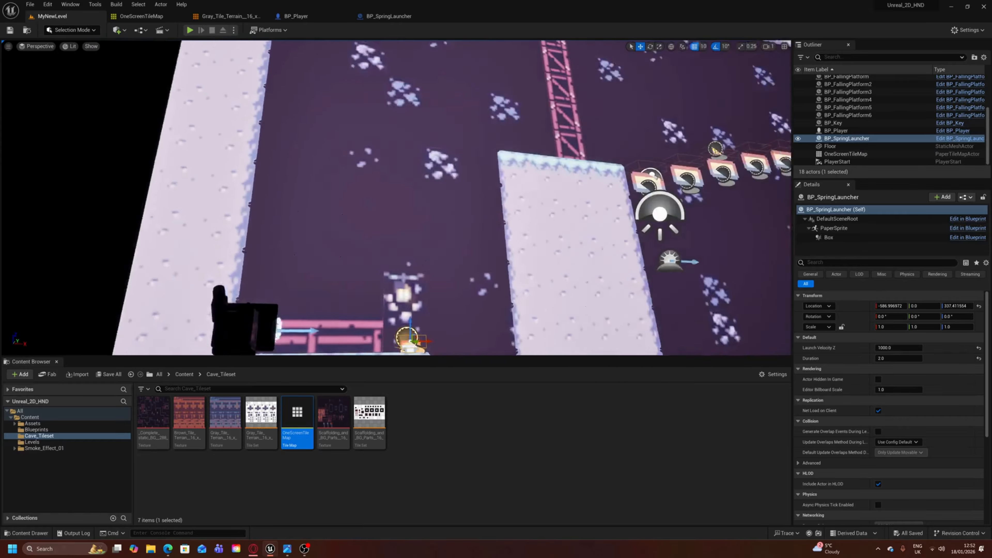
# - View the placed falling platforms, key and door, and open the hand-drawn level sketch Image.jpg alongside the level to compare the layouts
pyautogui.moveTo(396, 197); pyautogui.dragTo(433, 195, button='right')
pyautogui.press('s')
pyautogui.press('w')
pyautogui.press('s')
pyautogui.press('w')
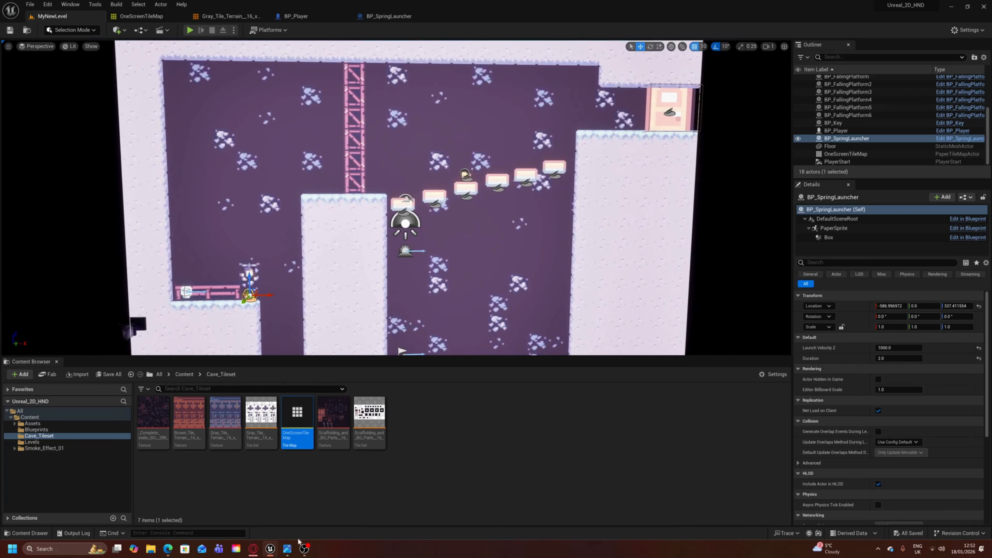
pyautogui.click(287, 548)
pyautogui.moveTo(316, 77); pyautogui.dragTo(857, 219)
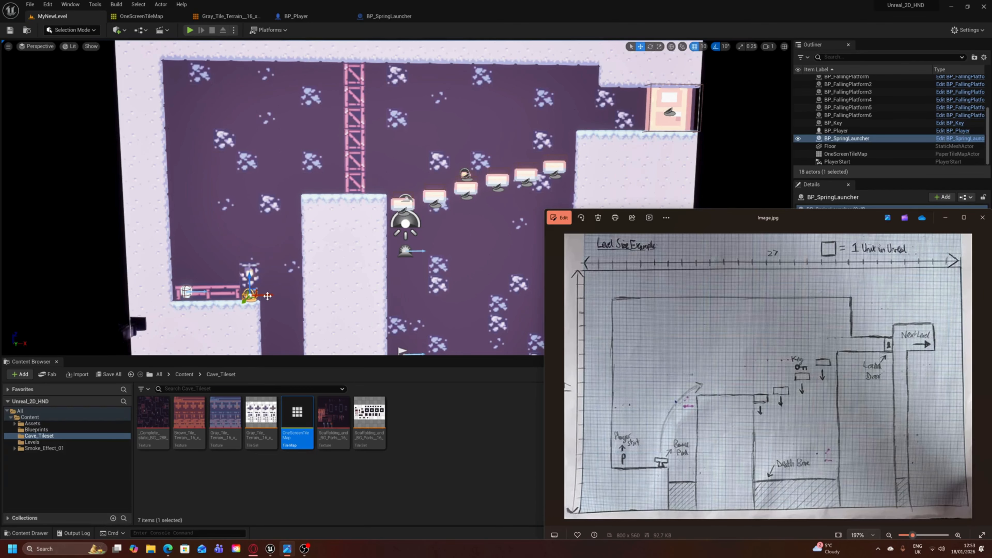
# - Duplicate BP_SpringLauncher from the start ledge and move the copy beside the door ledge, to about X 993, Z 907
pyautogui.moveTo(269, 296); pyautogui.dragTo(634, 130)
pyautogui.scroll(2, 534, 157)
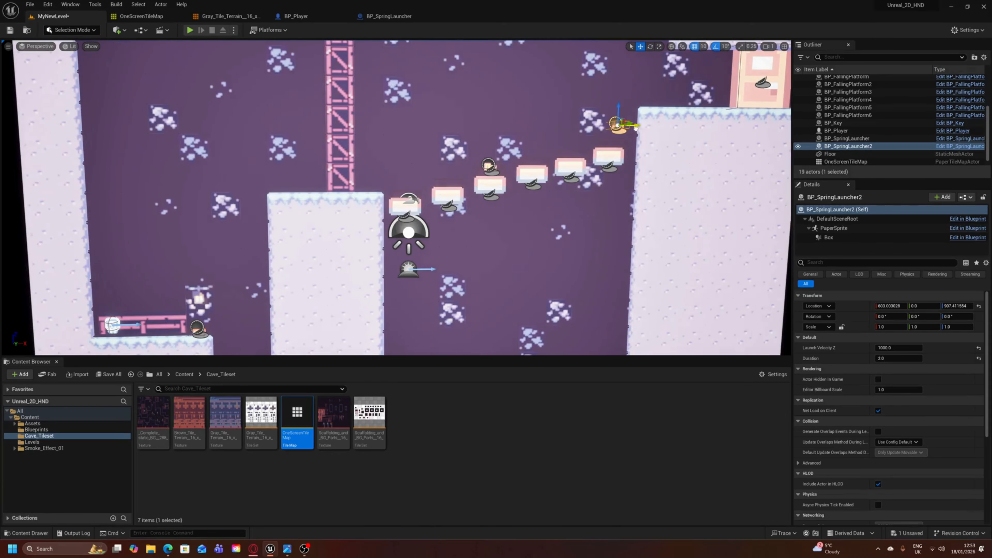
pyautogui.scroll(2, 633, 129)
pyautogui.moveTo(606, 114); pyautogui.dragTo(645, 96, button='right')
pyautogui.scroll(4, 606, 113)
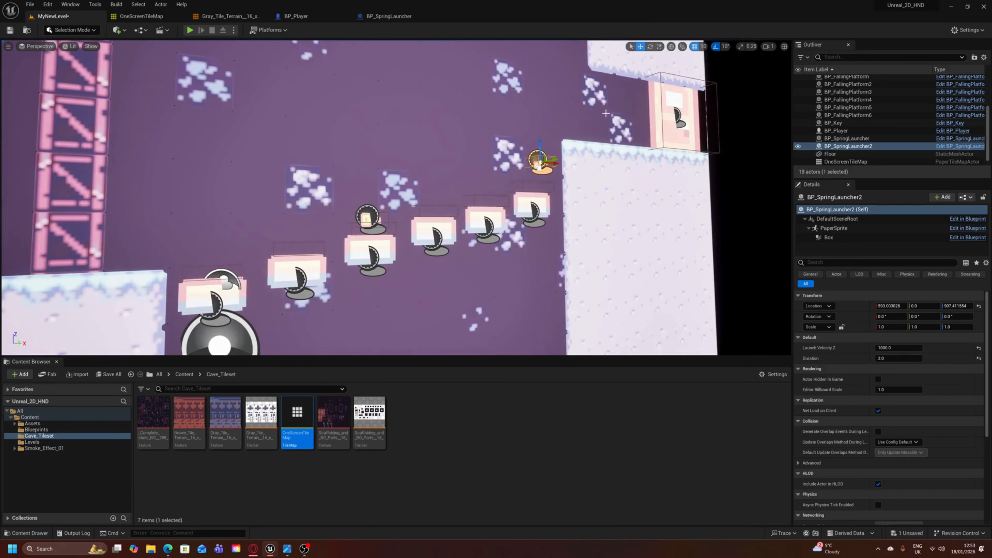
# - Lower BP_SpringLauncher2 onto the last falling platform before the door ledge, to a Z location of about 862
pyautogui.moveTo(540, 147); pyautogui.dragTo(540, 166)
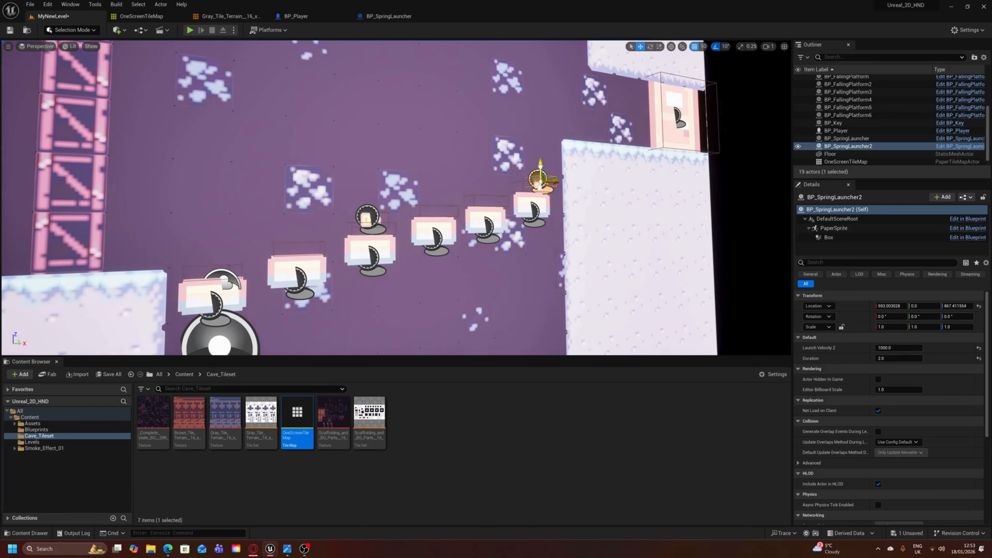
pyautogui.moveTo(540, 166); pyautogui.dragTo(507, 176, button='right')
pyautogui.moveTo(452, 151)
pyautogui.mouseDown()
pyautogui.moveTo(456, 184)
pyautogui.moveTo(454, 115)
pyautogui.moveTo(452, 166)
pyautogui.moveTo(453, 144)
pyautogui.moveTo(451, 164)
pyautogui.moveTo(449, 155)
pyautogui.mouseUp()
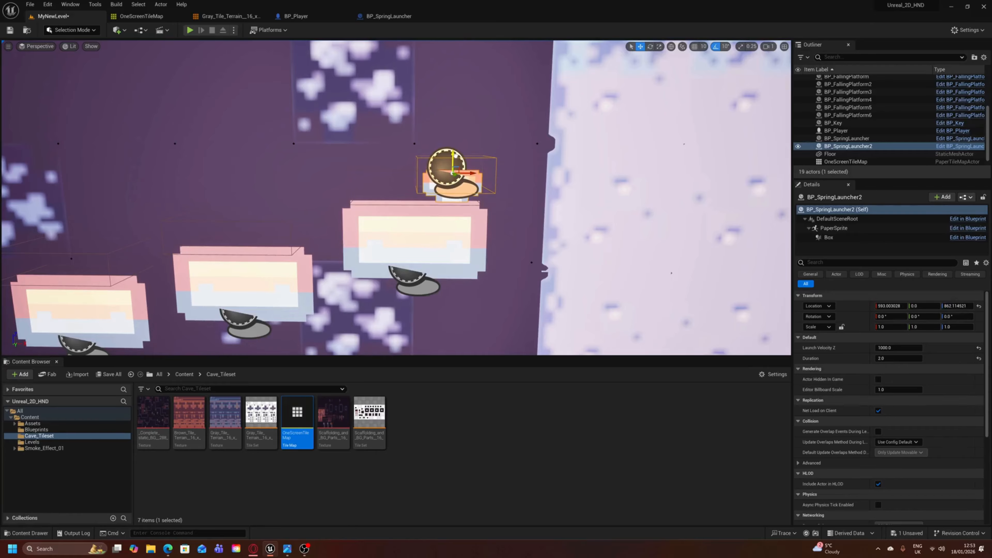
# - Check the placed launcher copy above the falling platforms, then select and frame the original BP_SpringLauncher on the start ledge
pyautogui.press('s')
pyautogui.press('a')
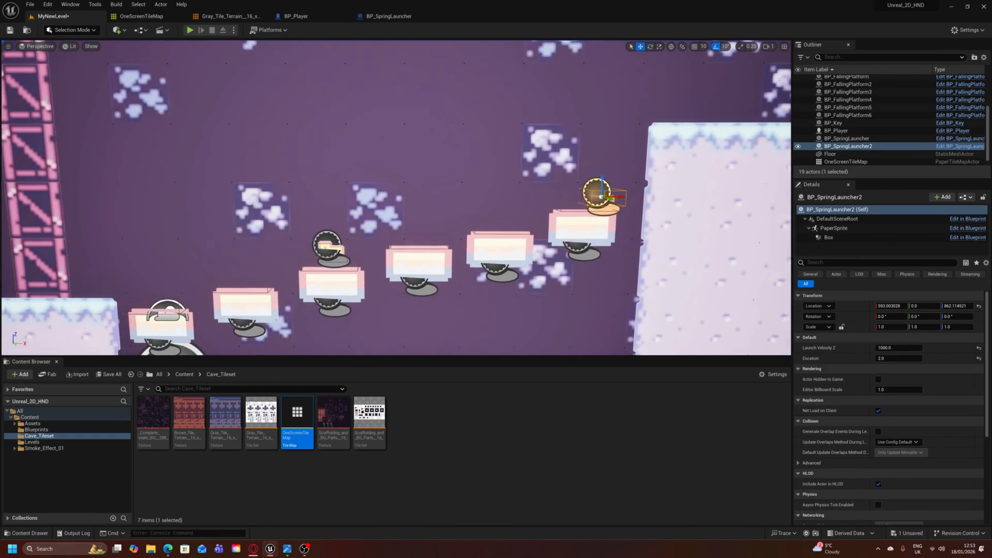
pyautogui.press('d')
pyautogui.press('a')
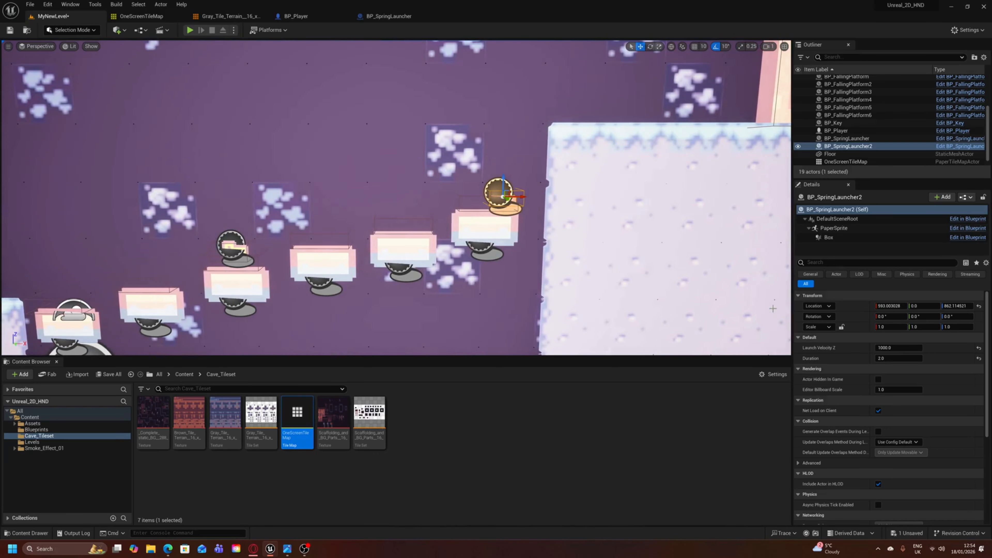
pyautogui.press('a')
pyautogui.moveTo(483, 314); pyautogui.dragTo(391, 297, button='right')
pyautogui.press('s')
pyautogui.press('w')
pyautogui.press('s')
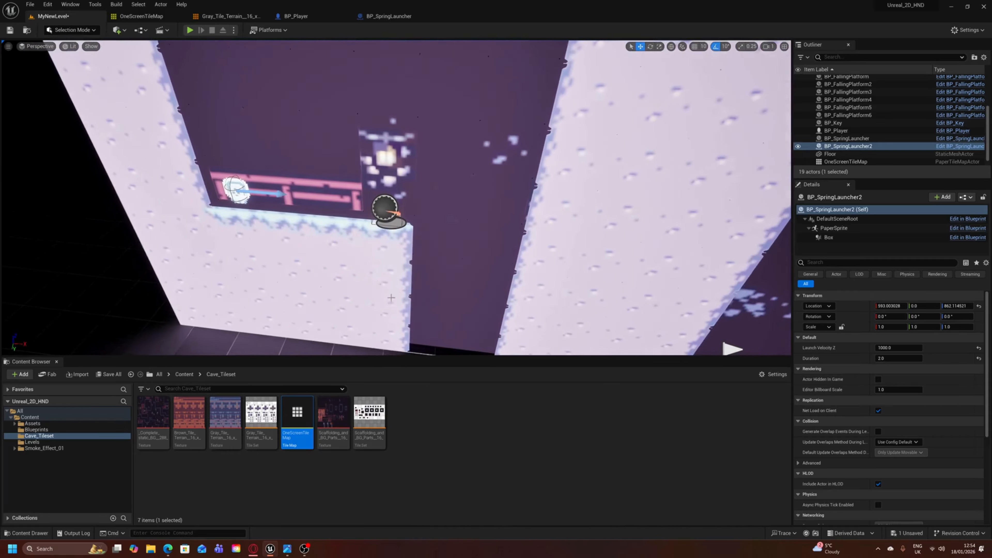
pyautogui.click(385, 208)
pyautogui.press('f')
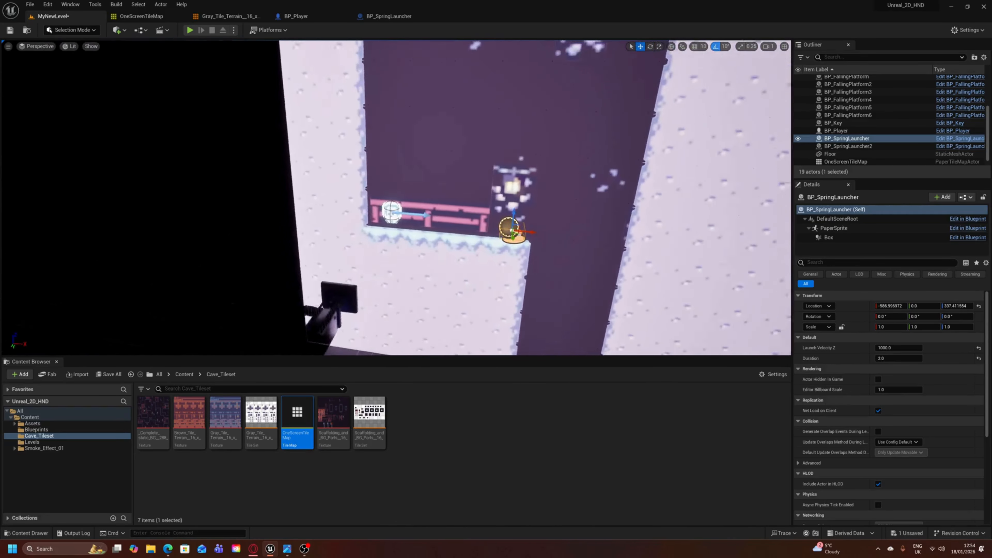
# - Examine the original launcher's Launch Velocity Z and Duration settings and the route from it up to the pillar and falling platforms
pyautogui.press('s')
pyautogui.moveTo(573, 282)
pyautogui.mouseDown(button='right')
pyautogui.moveTo(617, 244)
pyautogui.moveTo(564, 282)
pyautogui.mouseUp(button='right')
pyautogui.press('w')
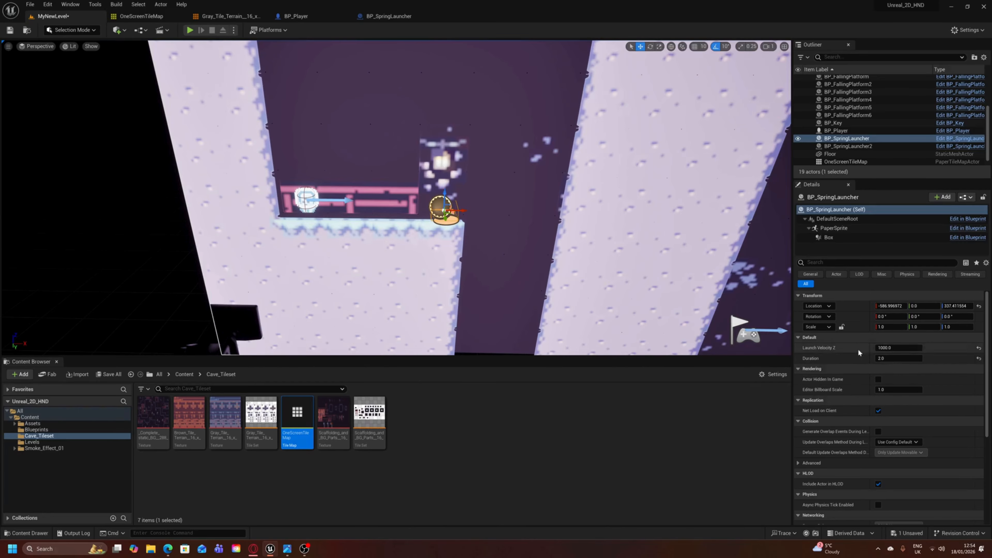
pyautogui.moveTo(598, 270); pyautogui.dragTo(631, 238, button='right')
pyautogui.press('s')
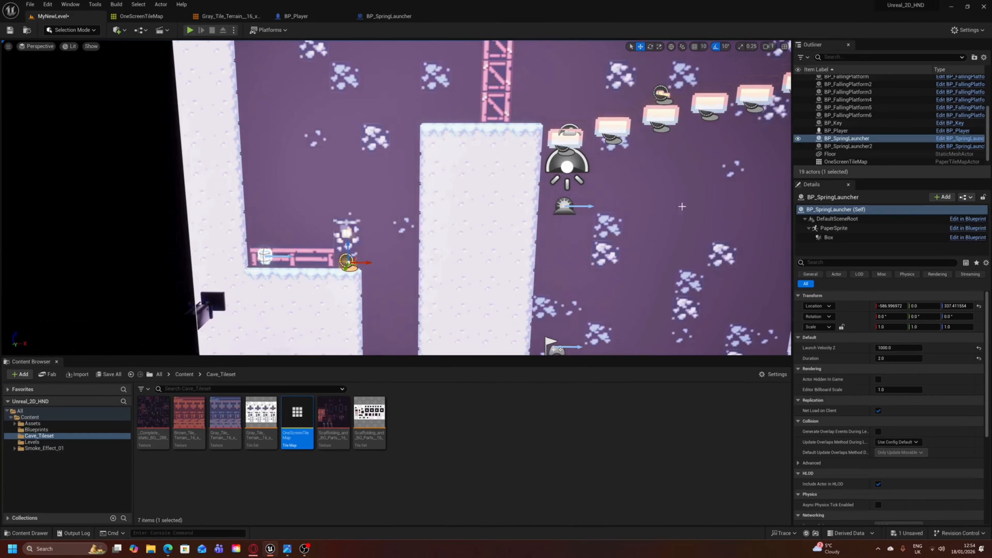
# - Set the Launch Velocity Z of BP_SpringLauncher2, on the last falling platform before the door, to 600 and save the level
pyautogui.moveTo(498, 125); pyautogui.dragTo(596, 96, button='right')
pyautogui.press('w')
pyautogui.press('s')
pyautogui.click(480, 234)
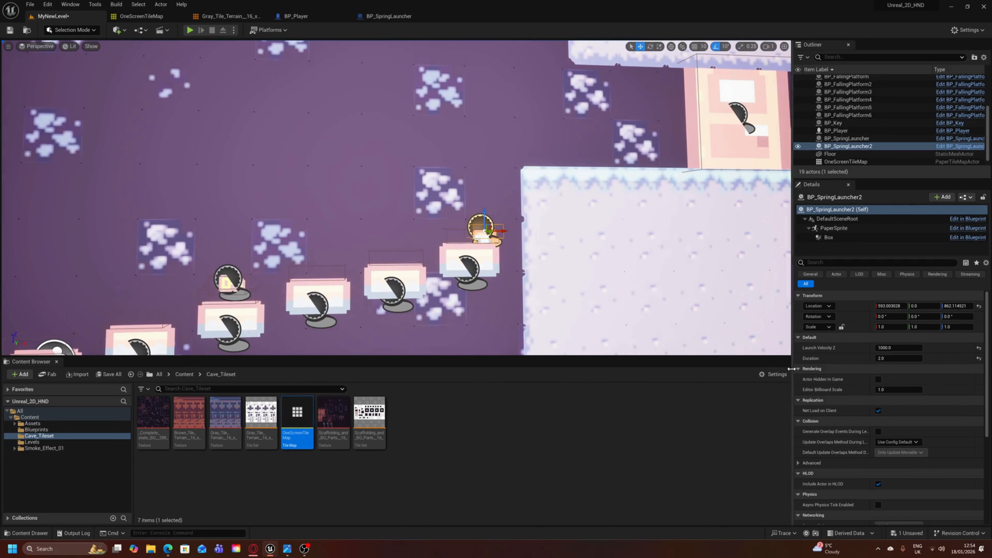
pyautogui.moveTo(776, 273)
pyautogui.mouseDown(button='right')
pyautogui.moveTo(778, 297)
pyautogui.moveTo(766, 270)
pyautogui.mouseUp(button='right')
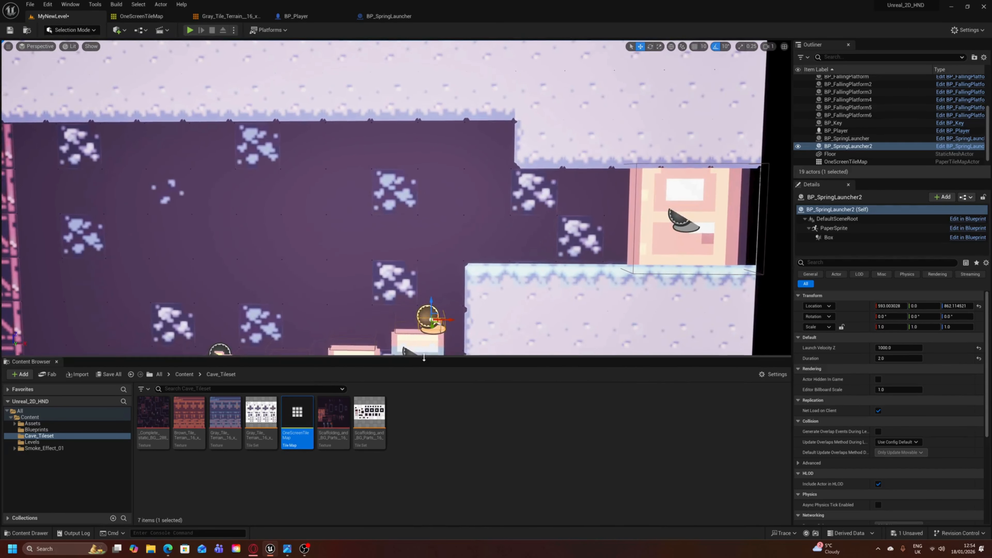
pyautogui.moveTo(502, 174)
pyautogui.mouseDown(button='right')
pyautogui.moveTo(507, 125)
pyautogui.moveTo(503, 182)
pyautogui.mouseUp(button='right')
pyautogui.press('s')
pyautogui.press('w')
pyautogui.click(881, 337)
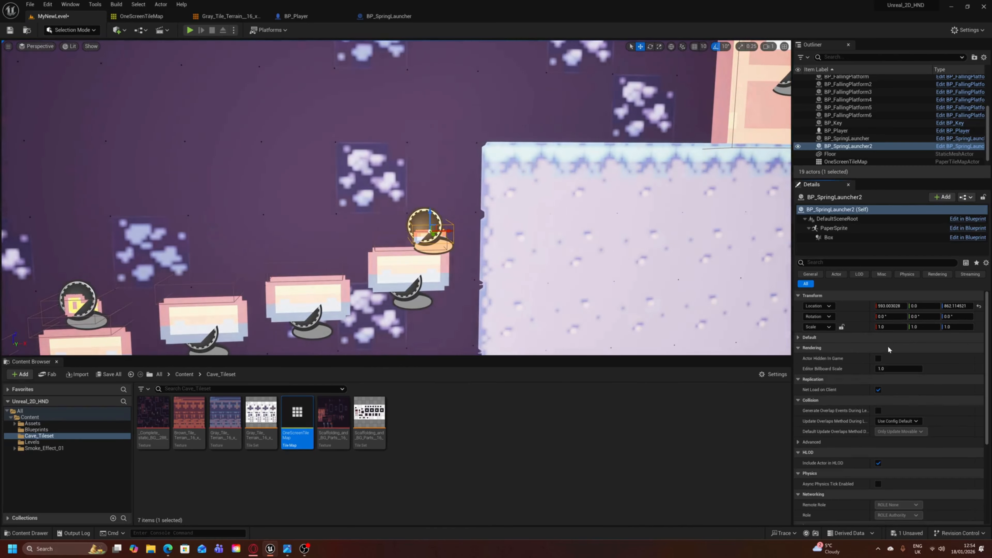
pyautogui.click(881, 338)
pyautogui.click(888, 347)
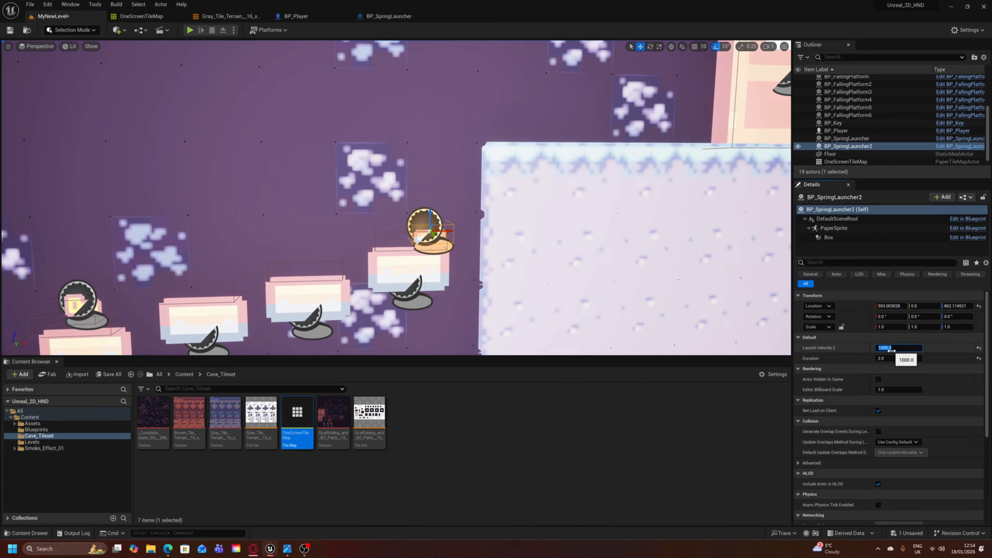
pyautogui.write('2')
pyautogui.press('Return')
pyautogui.click(10, 30)
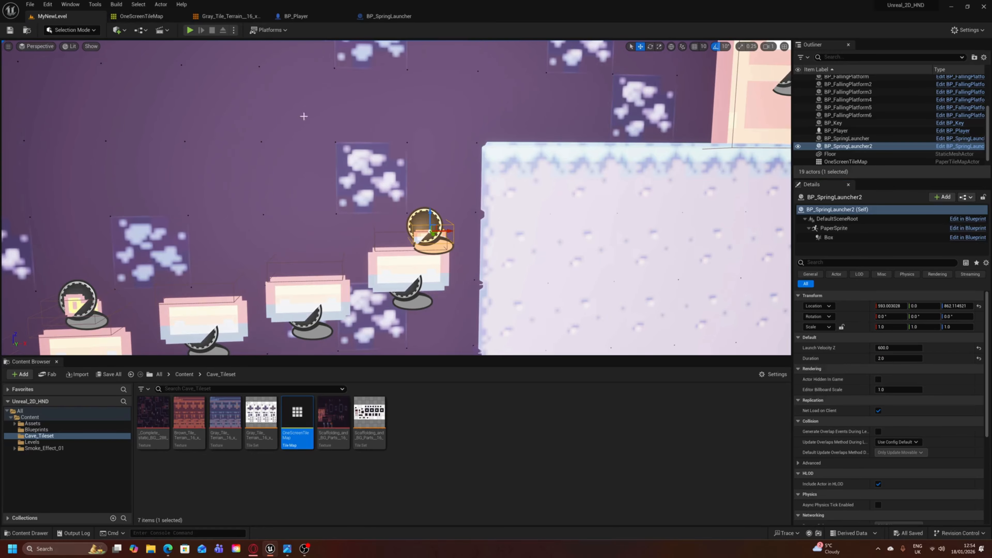
# - Select the original BP_SpringLauncher on the start ledge and check the route from it to the door
pyautogui.moveTo(432, 184); pyautogui.dragTo(307, 210, button='right')
pyautogui.click(384, 241)
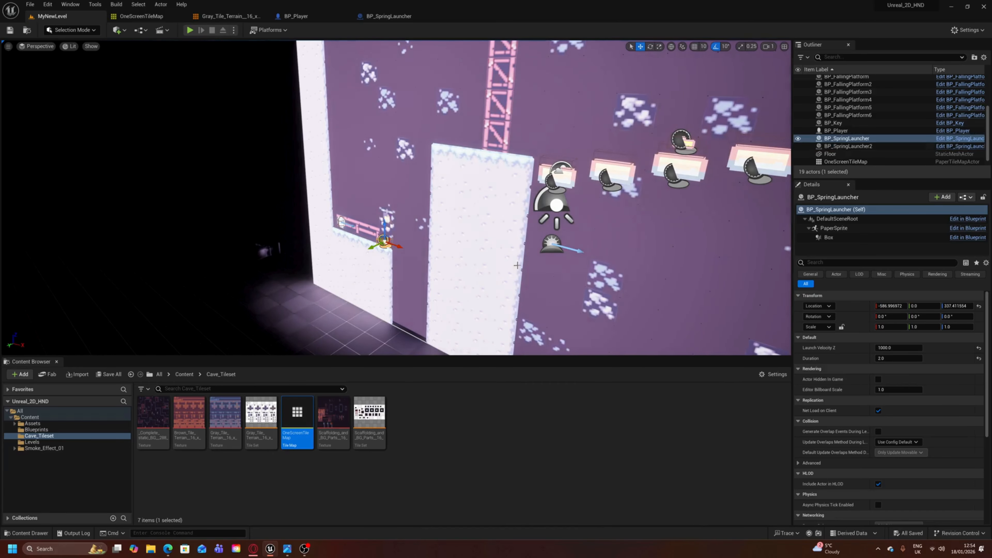
pyautogui.moveTo(380, 264); pyautogui.dragTo(530, 180, button='right')
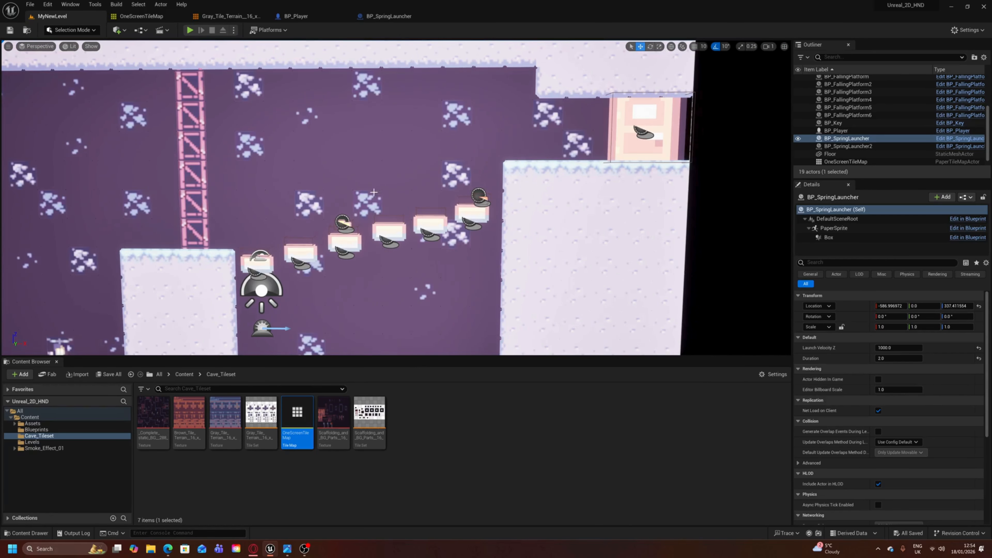
# - Close the BP_SpringLauncher blueprint and return to MyNewLevel
pyautogui.click(387, 16)
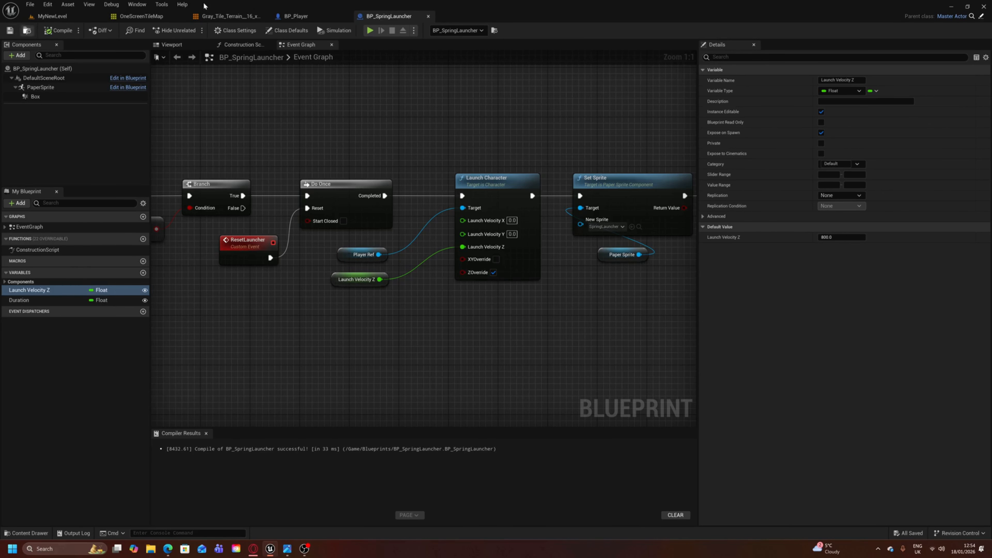
pyautogui.click(428, 16)
pyautogui.click(52, 16)
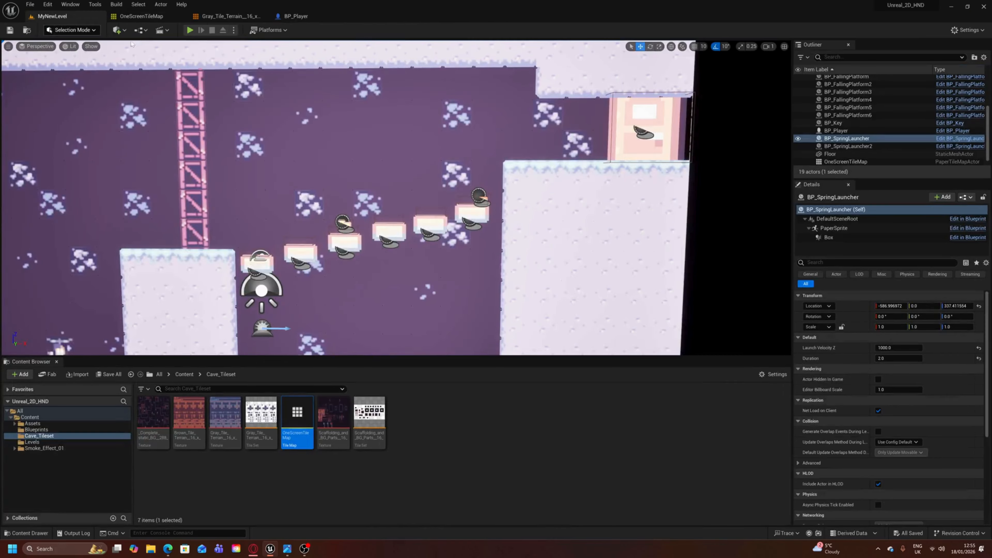
# - Examine the falling platform route up to the door ledge, selecting BP_Door and BP_Key to review their settings
pyautogui.moveTo(452, 176); pyautogui.dragTo(433, 194, button='right')
pyautogui.moveTo(511, 143); pyautogui.dragTo(520, 129, button='right')
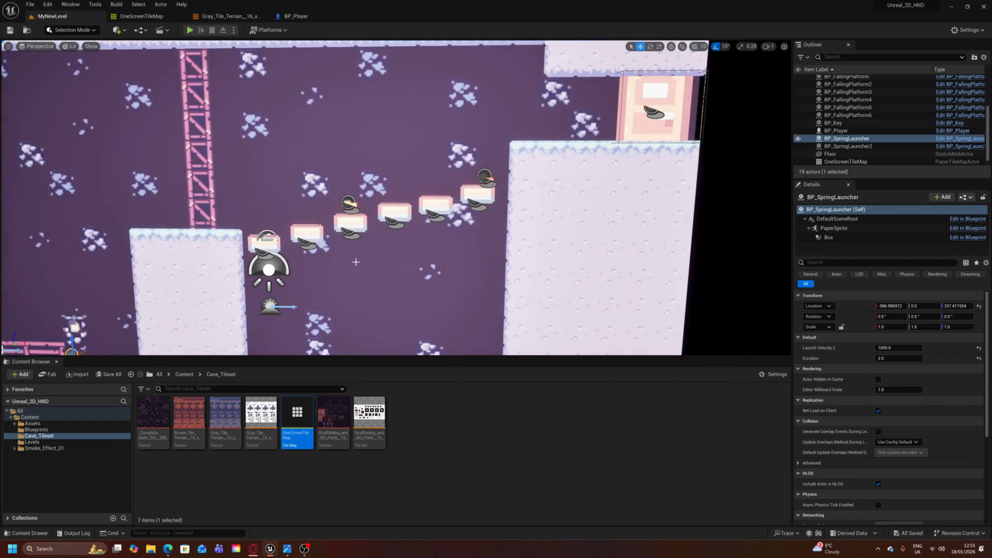
pyautogui.moveTo(423, 159); pyautogui.dragTo(401, 175, button='right')
pyautogui.moveTo(372, 142); pyautogui.dragTo(402, 111, button='right')
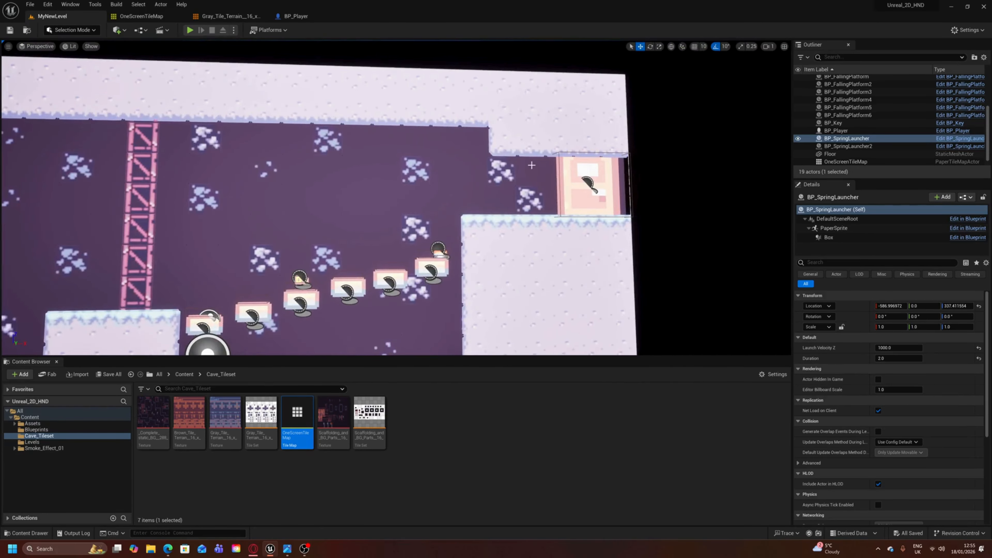
pyautogui.moveTo(528, 183); pyautogui.dragTo(573, 176, button='right')
pyautogui.press('w')
pyautogui.click(536, 234)
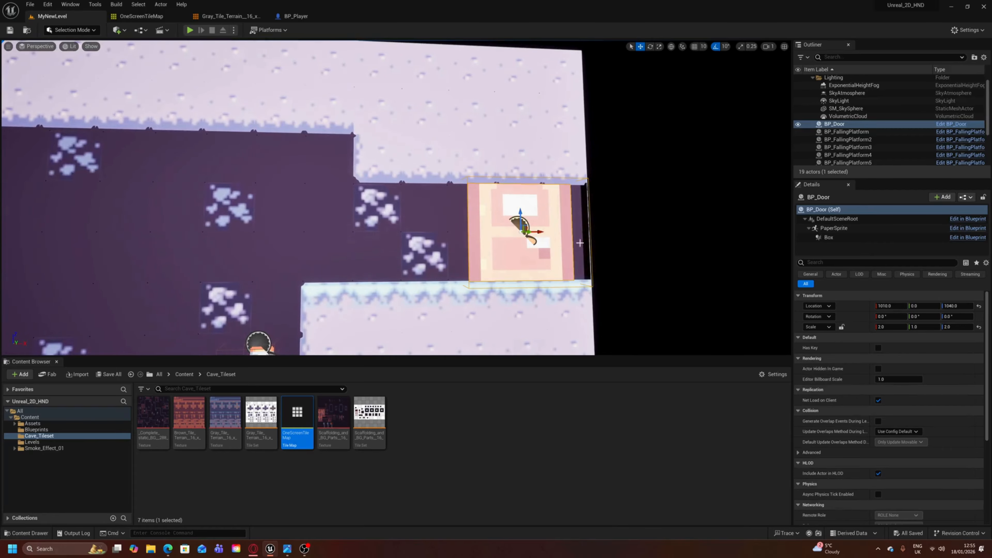
pyautogui.press('s')
pyautogui.moveTo(445, 186); pyautogui.dragTo(380, 220, button='right')
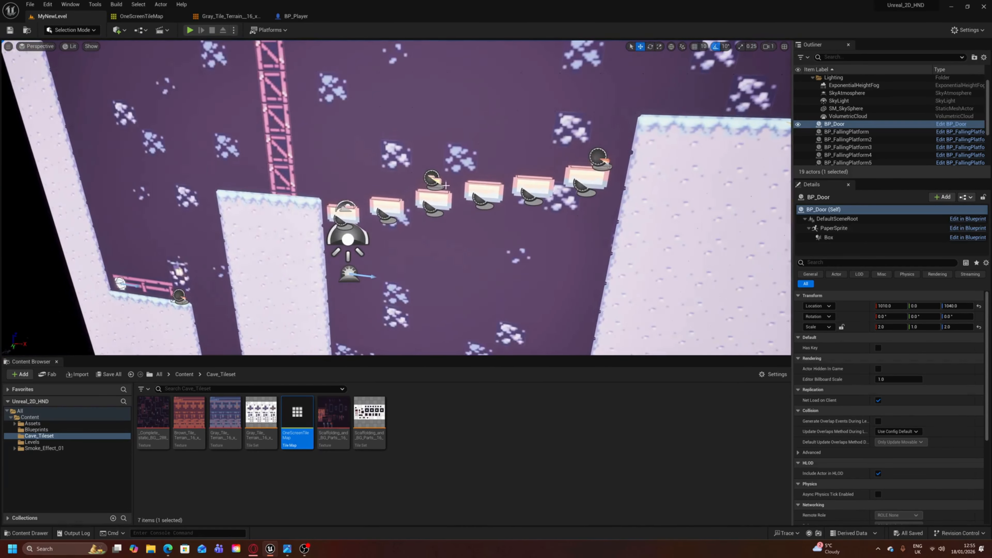
pyautogui.click(438, 179)
pyautogui.moveTo(438, 179); pyautogui.dragTo(363, 211, button='right')
pyautogui.press('s')
pyautogui.press('w')
# - Move PlayerStart from the pit onto the start ledge above the player, to about X -816, Z 432
pyautogui.moveTo(451, 223); pyautogui.dragTo(452, 252, button='right')
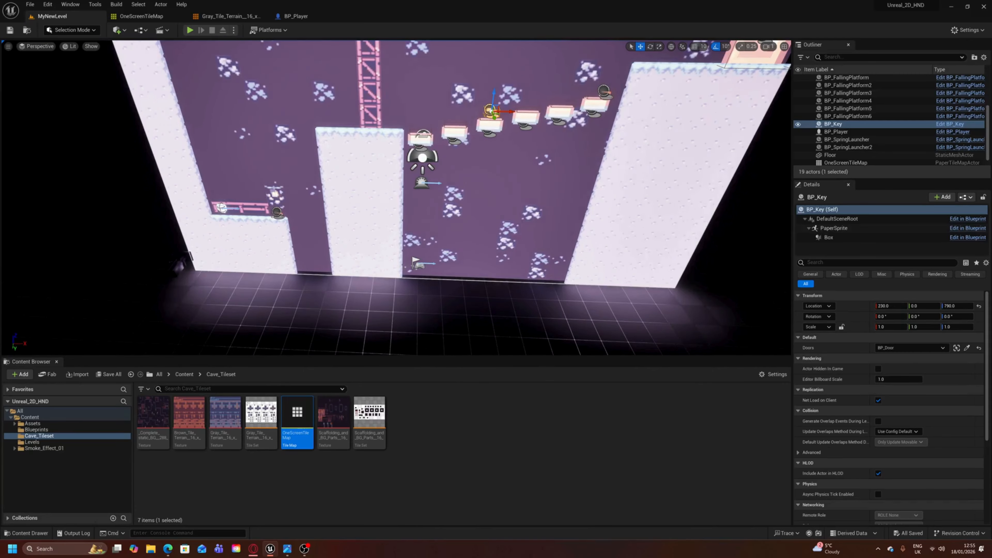
pyautogui.click(416, 262)
pyautogui.moveTo(435, 264); pyautogui.dragTo(213, 181)
pyautogui.press('w')
pyautogui.moveTo(257, 205)
pyautogui.mouseDown(button='right')
pyautogui.moveTo(236, 207)
pyautogui.moveTo(250, 206)
pyautogui.mouseUp(button='right')
pyautogui.moveTo(387, 226); pyautogui.dragTo(383, 226)
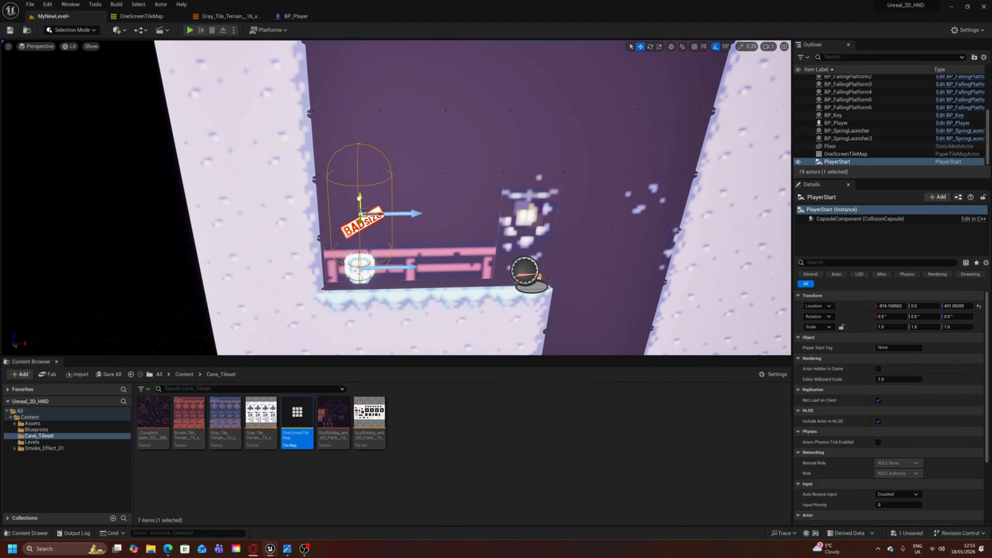
pyautogui.moveTo(357, 184); pyautogui.dragTo(358, 199)
# - Check the PlayerStart placement on the start ledge against the layout of the whole level
pyautogui.press('d')
pyautogui.moveTo(357, 200); pyautogui.dragTo(442, 215, button='right')
pyautogui.press('s')
pyautogui.press('w')
pyautogui.press('s')
pyautogui.press('a')
pyautogui.press('w')
pyautogui.press('s')
pyautogui.press('w')
pyautogui.press('s')
pyautogui.press('s')
pyautogui.press('a')
pyautogui.press('s')
pyautogui.press('a')
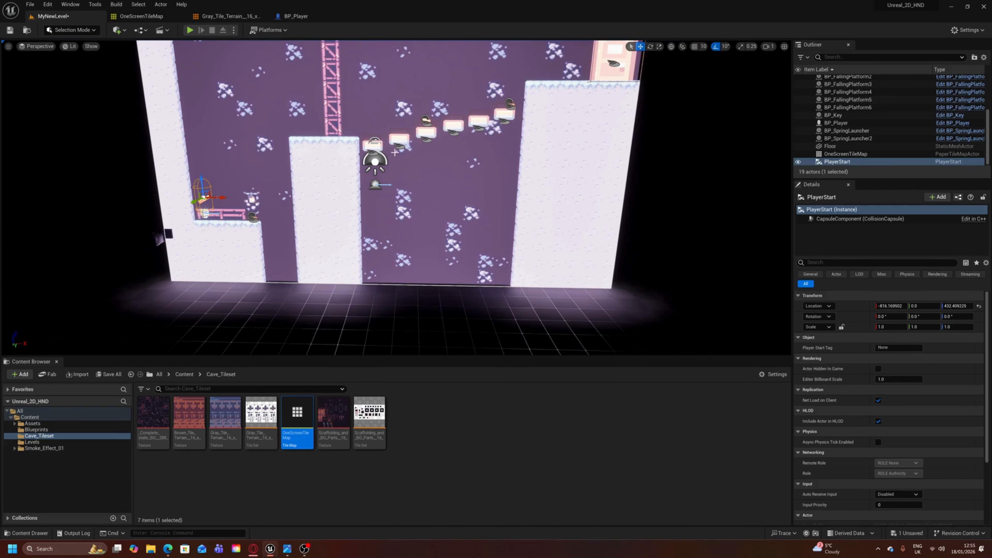
# - Save the level, start a play session and test the character's walking and jumping on the start ledge
pyautogui.click(11, 35)
pyautogui.click(189, 30)
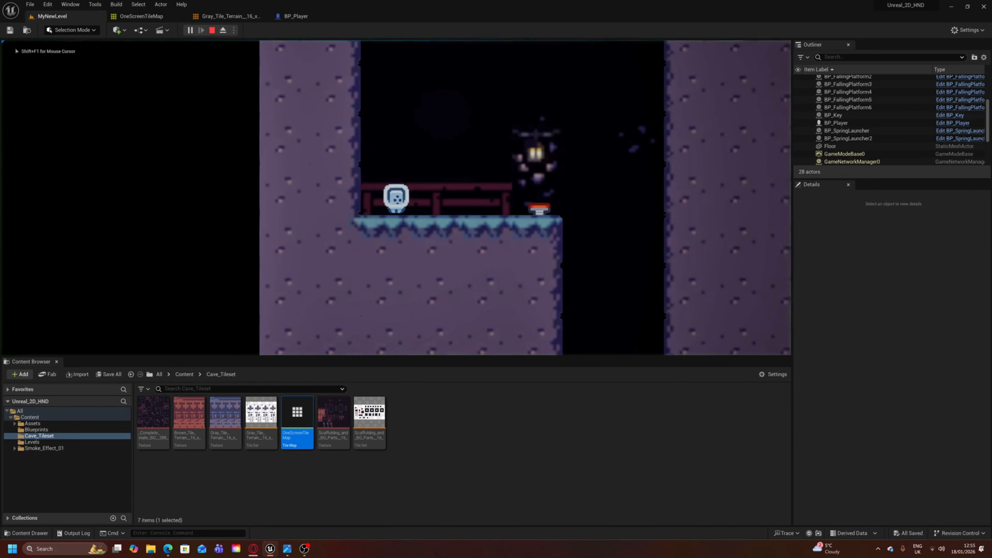
pyautogui.press('d')
pyautogui.press('space')
pyautogui.press('a')
pyautogui.press('space')
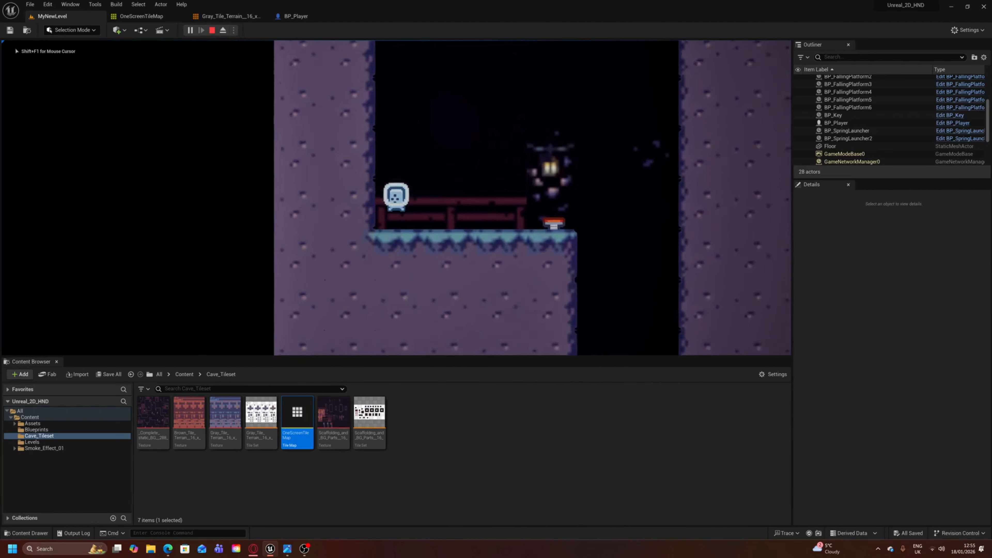
pyautogui.press('d')
pyautogui.press('a')
pyautogui.press('d')
pyautogui.press('a')
pyautogui.press('d')
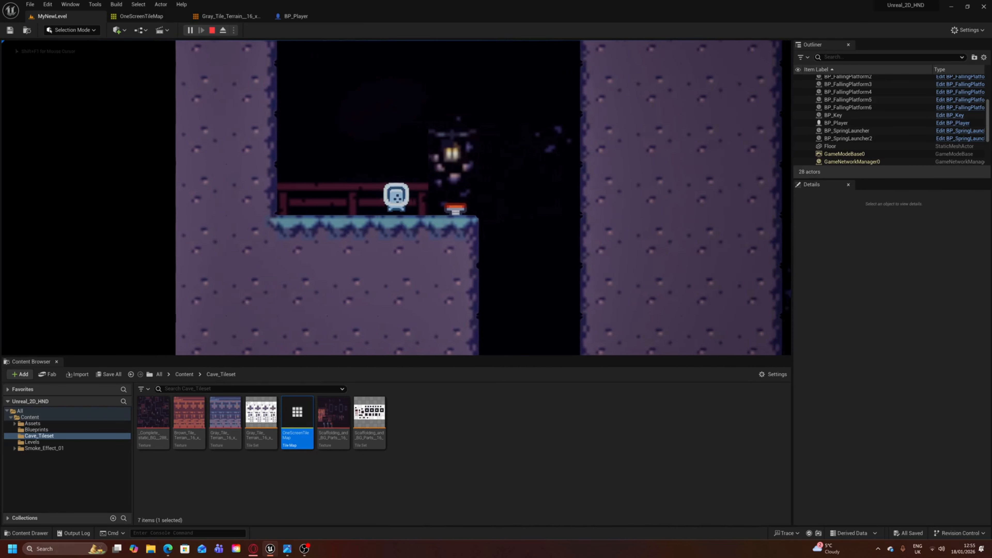
# - Launch the character from the start ledge's spring launcher onto the central pillar and walk around on its top
pyautogui.press('space')
pyautogui.press('d')
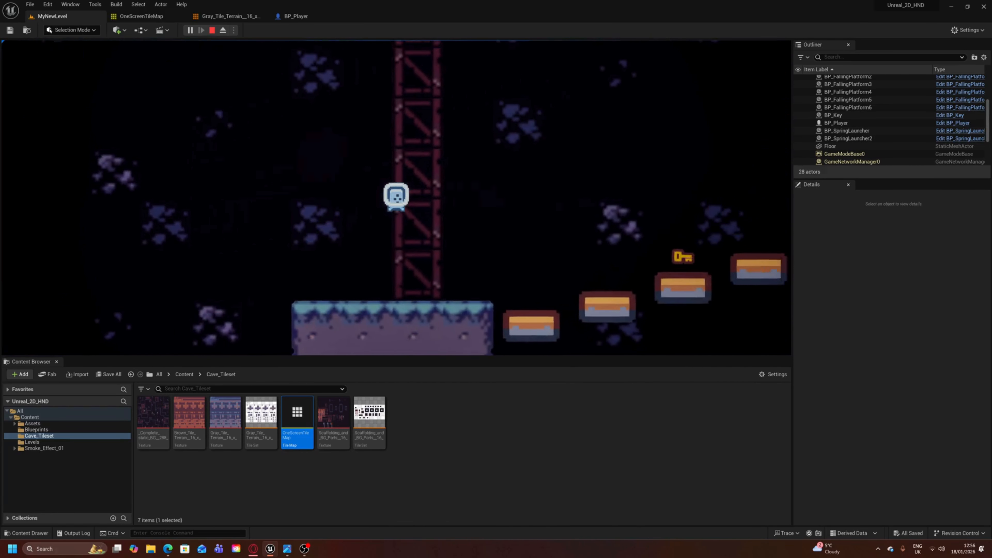
pyautogui.press('a')
pyautogui.press('d')
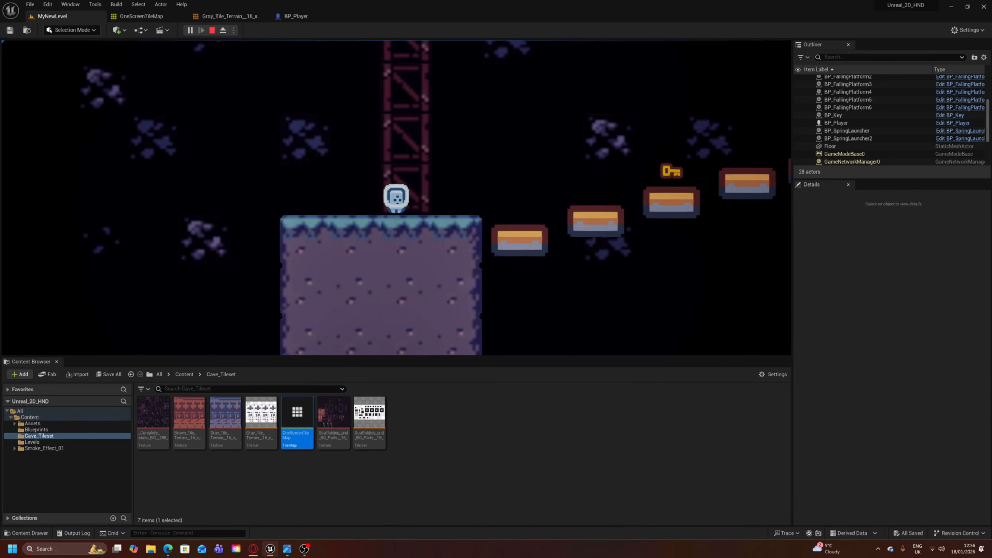
pyautogui.press('a')
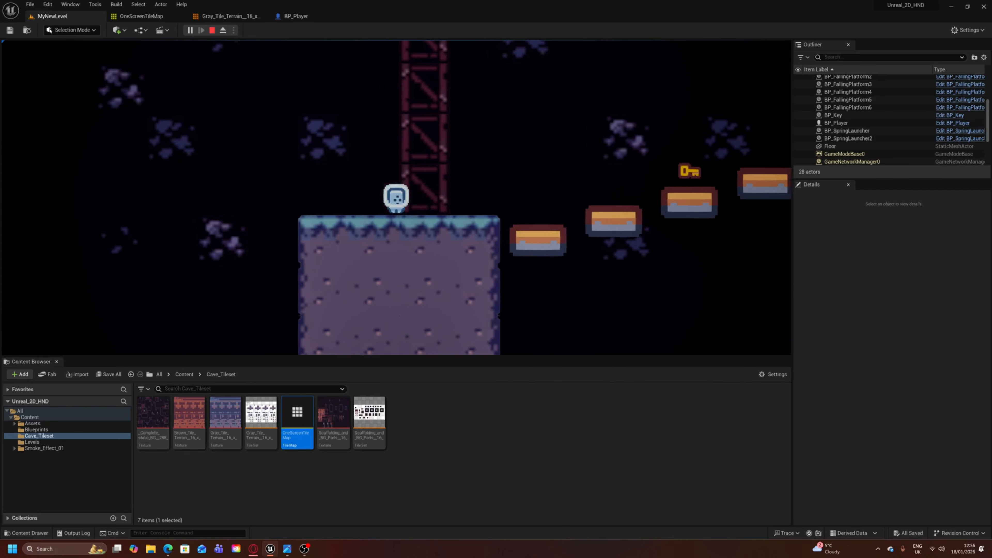
pyautogui.press('d')
pyautogui.press('a')
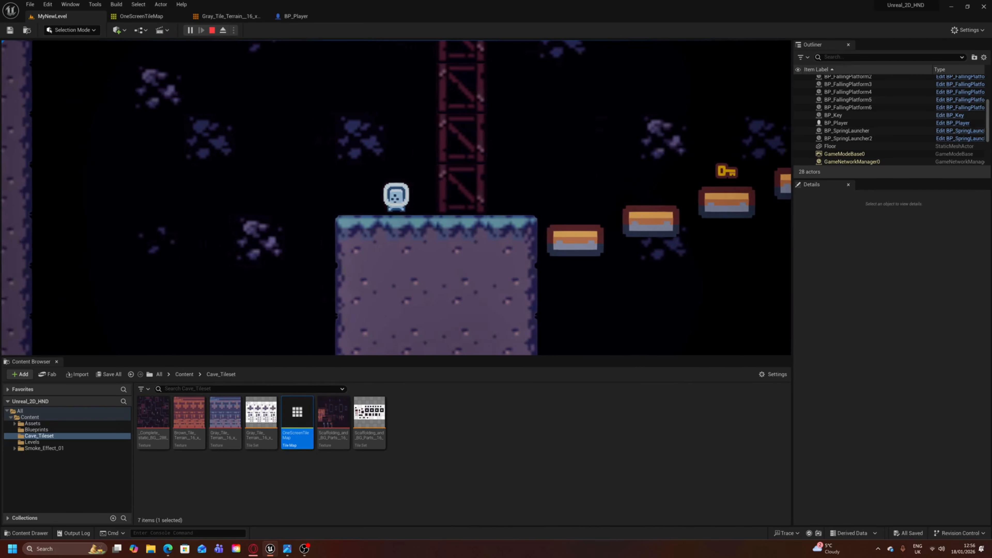
# - Jump the character from the pillar across the first falling platforms and collect the key
pyautogui.press('d')
pyautogui.press('space')
pyautogui.press('a')
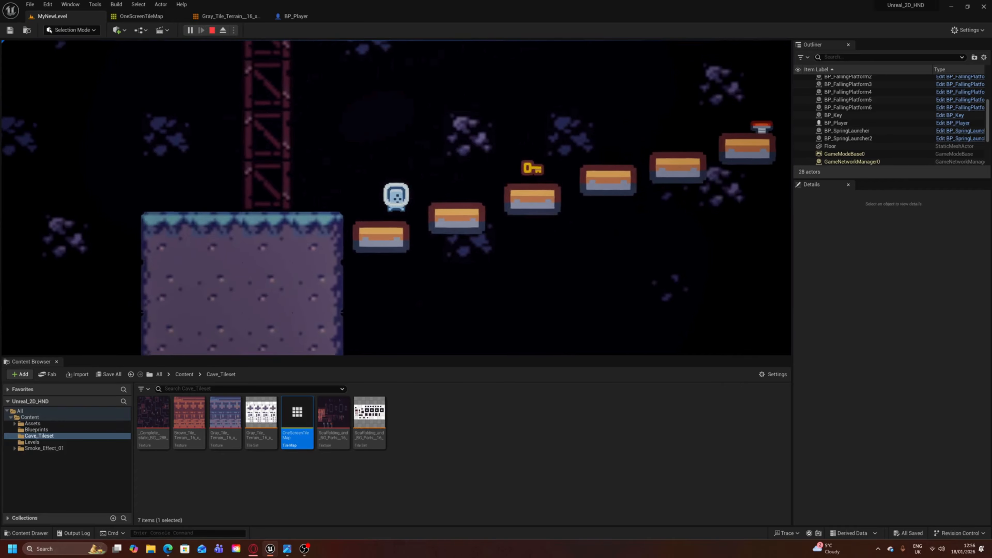
pyautogui.press('d')
pyautogui.press('space')
# - Cross the remaining falling platforms and use the second spring launcher to land on the door ledge
pyautogui.press('space')
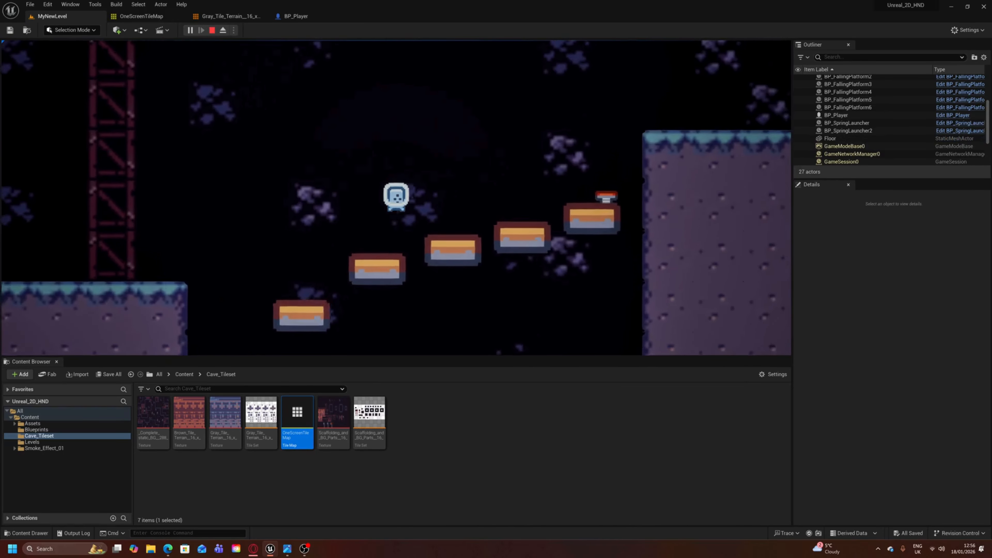
pyautogui.press('d')
pyautogui.press('space')
pyautogui.press('d')
pyautogui.press('space')
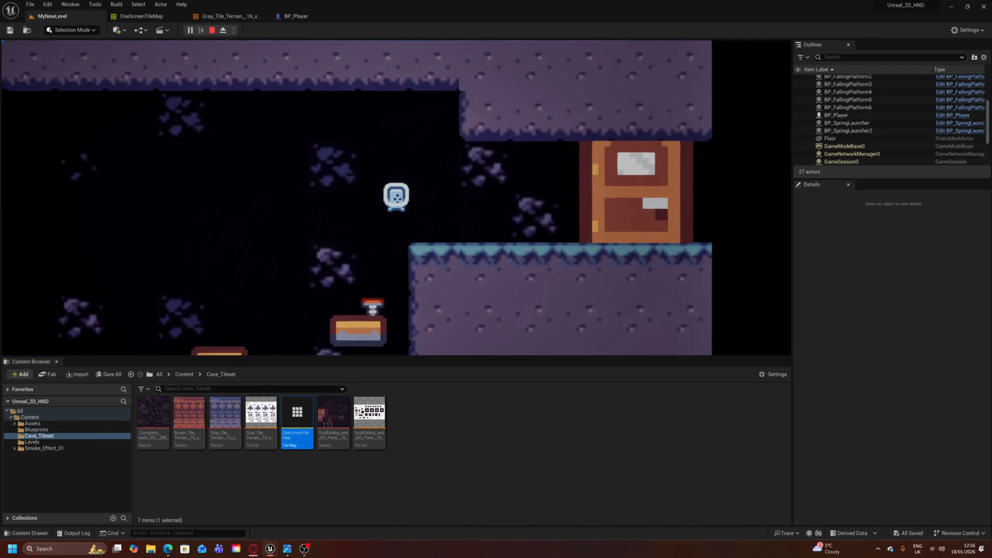
pyautogui.press('a')
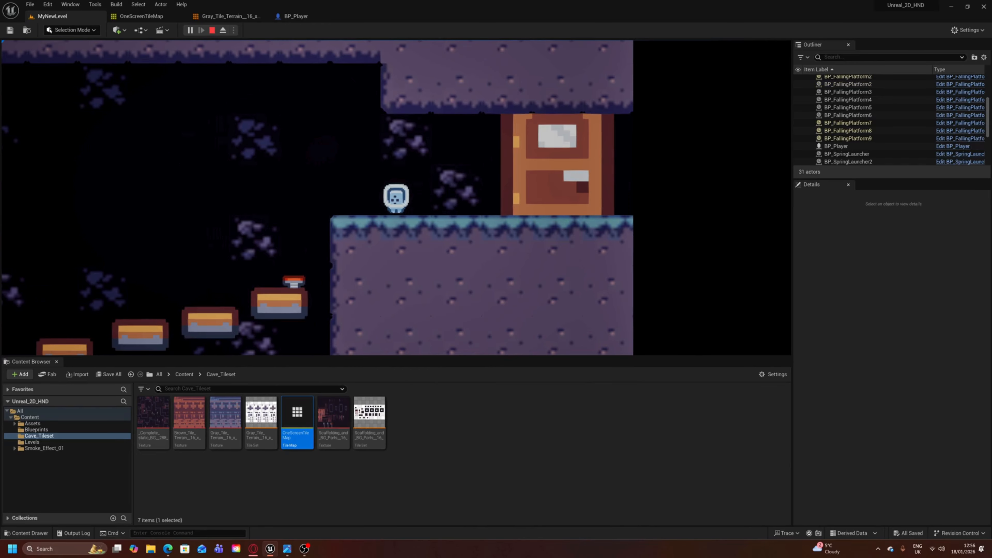
# - Walk the character through the door and off the far end of the ledge, and end the play session
pyautogui.press('d')
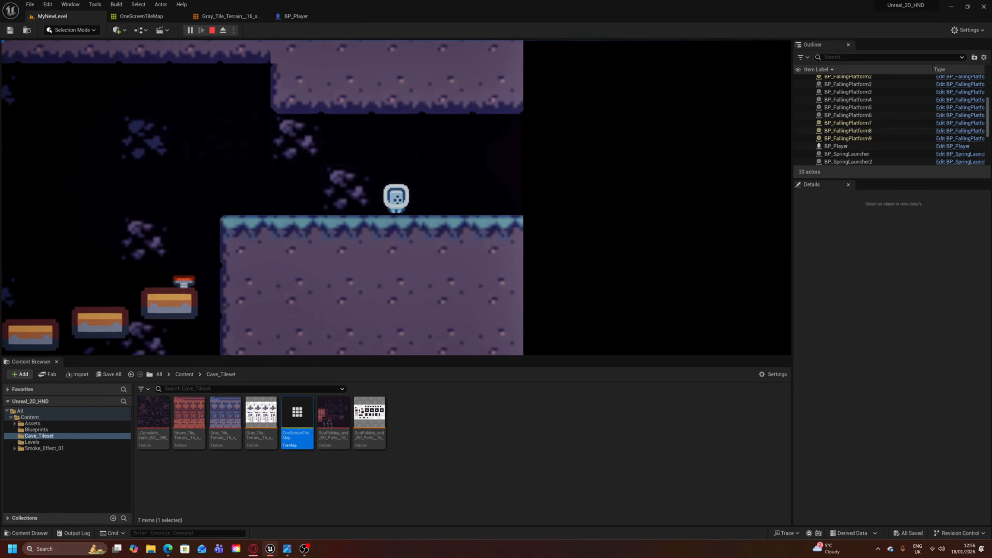
pyautogui.press('d')
pyautogui.press('a')
pyautogui.press('d')
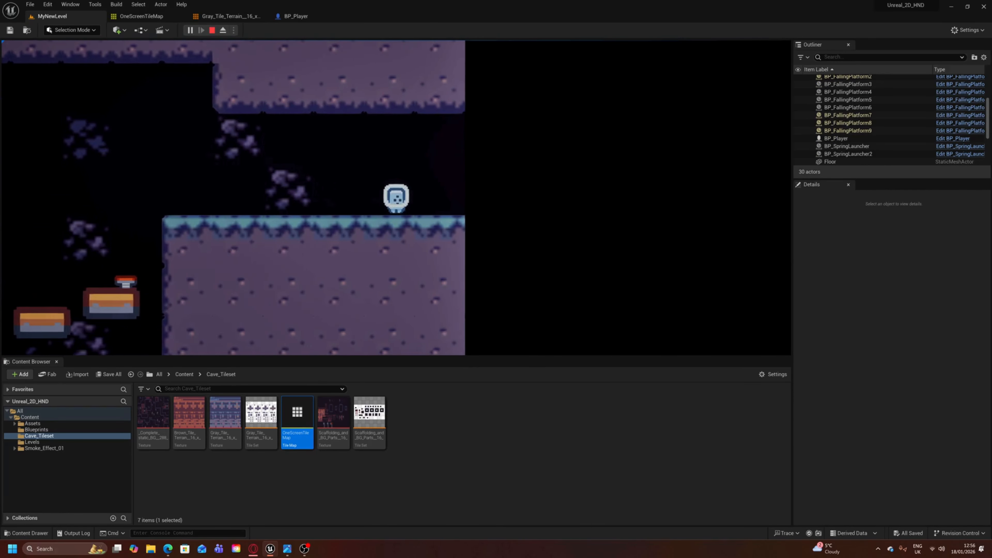
pyautogui.press('a')
pyautogui.press('d')
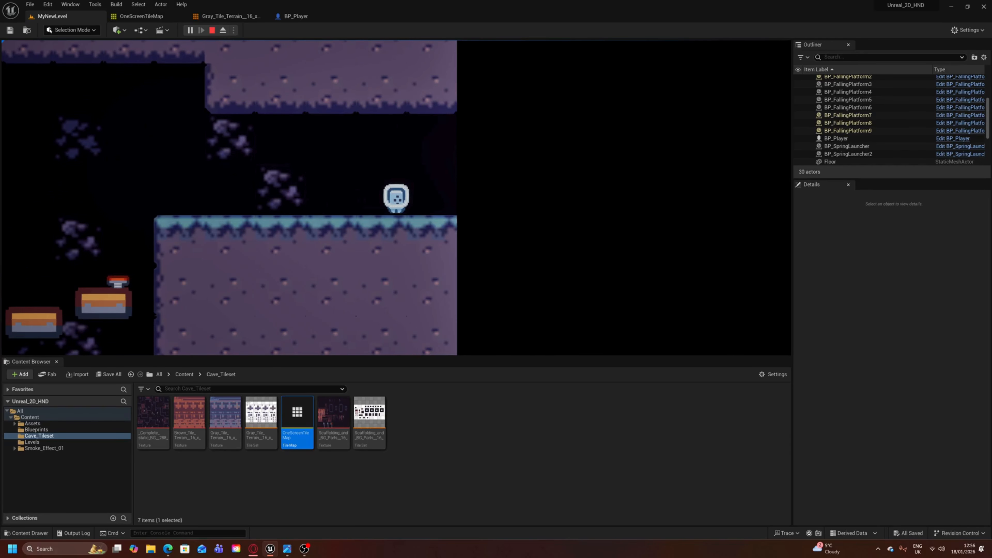
pyautogui.press('a')
pyautogui.press('d')
pyautogui.press('a')
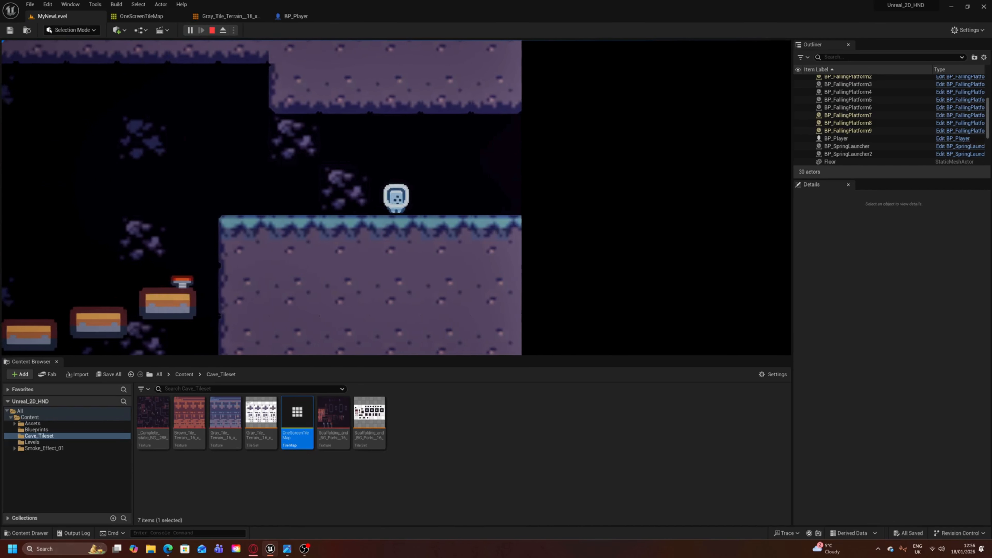
pyautogui.press('d')
pyautogui.press('space')
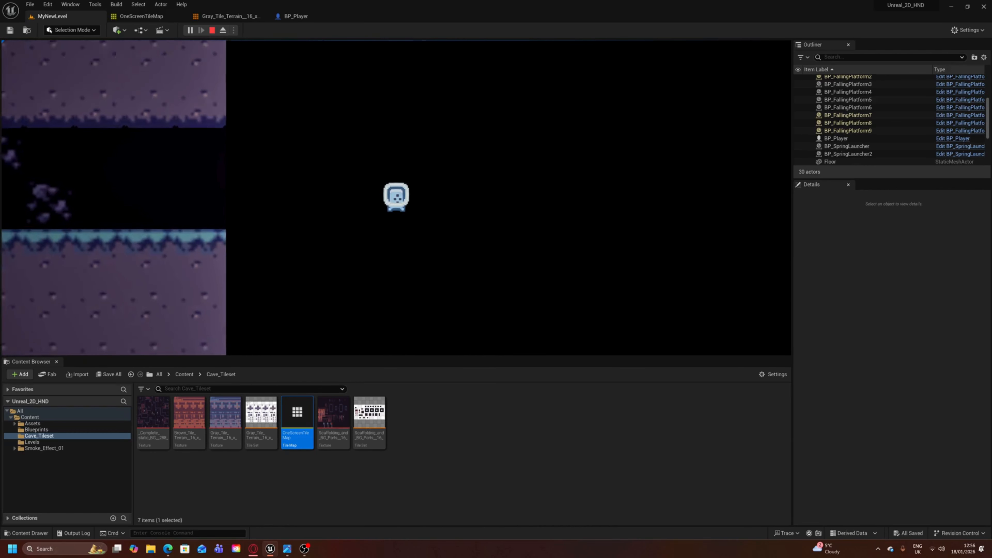
pyautogui.press('a')
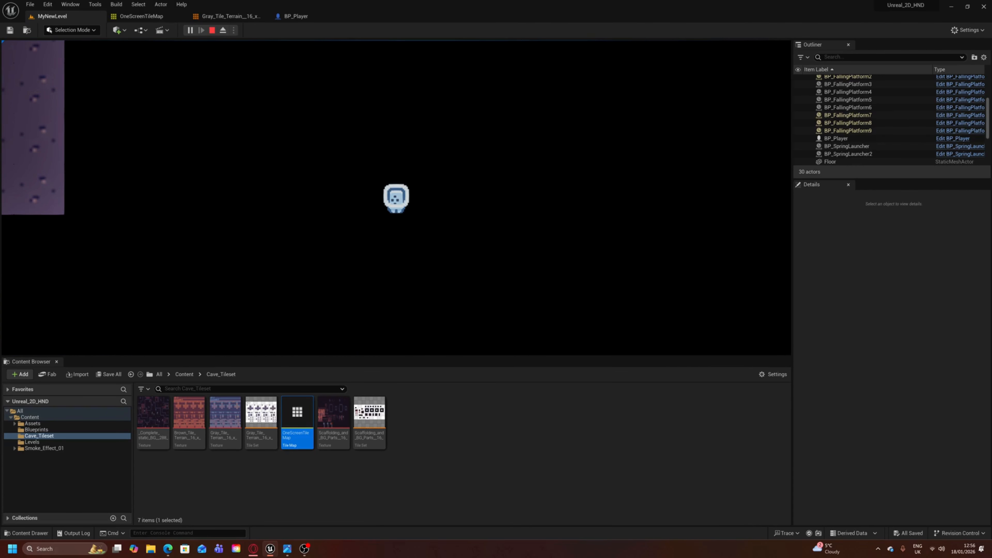
pyautogui.press('Escape')
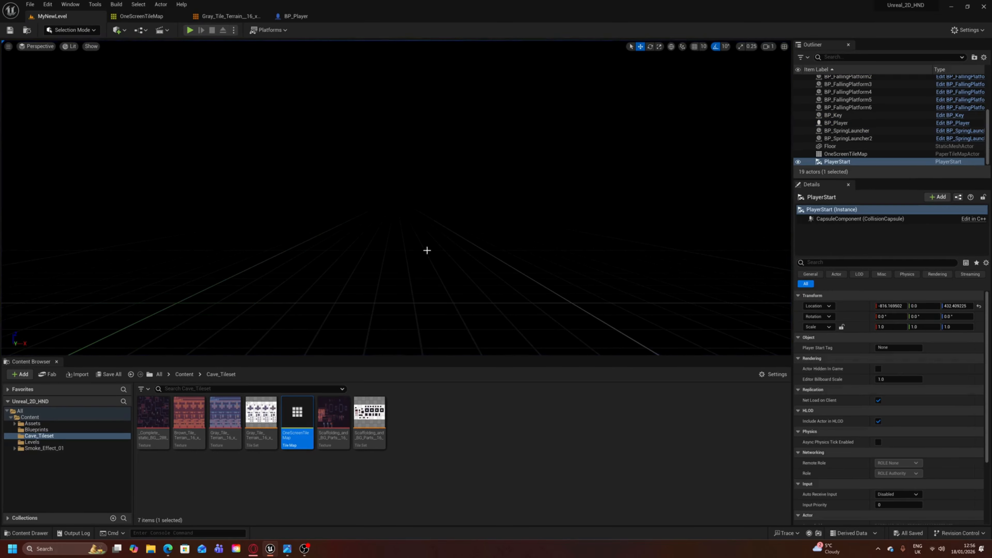
# - Review the complete cave level front-on, from PlayerStart on the start ledge to the door
pyautogui.press('s')
pyautogui.moveTo(364, 237)
pyautogui.mouseDown(button='right')
pyautogui.moveTo(305, 196)
pyautogui.moveTo(286, 164)
pyautogui.moveTo(312, 219)
pyautogui.moveTo(312, 172)
pyautogui.moveTo(310, 221)
pyautogui.moveTo(310, 176)
pyautogui.moveTo(324, 219)
pyautogui.moveTo(312, 217)
pyautogui.moveTo(347, 192)
pyautogui.moveTo(357, 238)
pyautogui.moveTo(351, 222)
pyautogui.mouseUp(button='right')
pyautogui.press('s')
pyautogui.press('w')
pyautogui.press('s')
pyautogui.press('w')
pyautogui.press('s')
pyautogui.press('w')
pyautogui.press('w')
pyautogui.press('w')
pyautogui.press('s')
pyautogui.press('w')
pyautogui.press('a')
pyautogui.press('s')
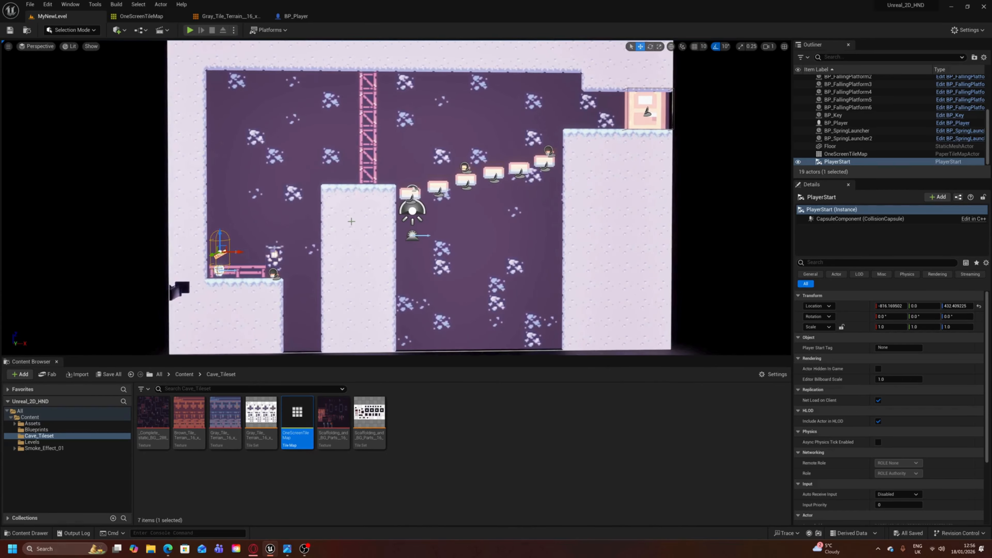